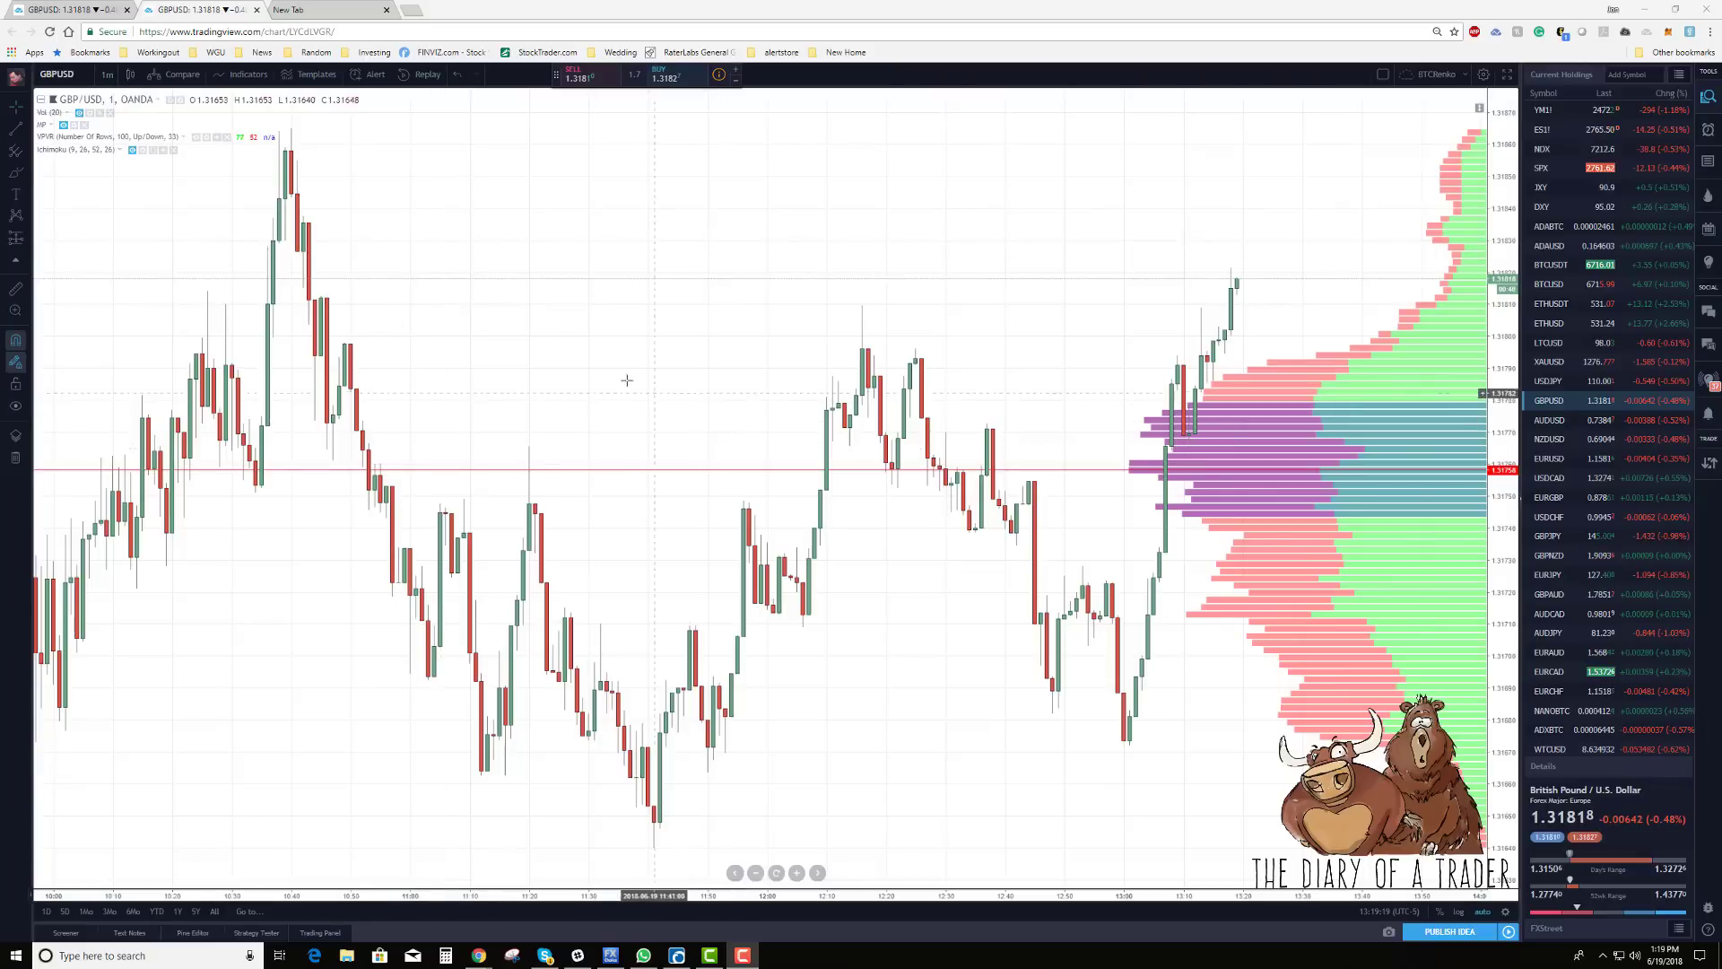
Step: Switch the GBP/USD chart style from candlesticks to Point & Figure
{"action": "left_click", "coordinate": [131, 76]}
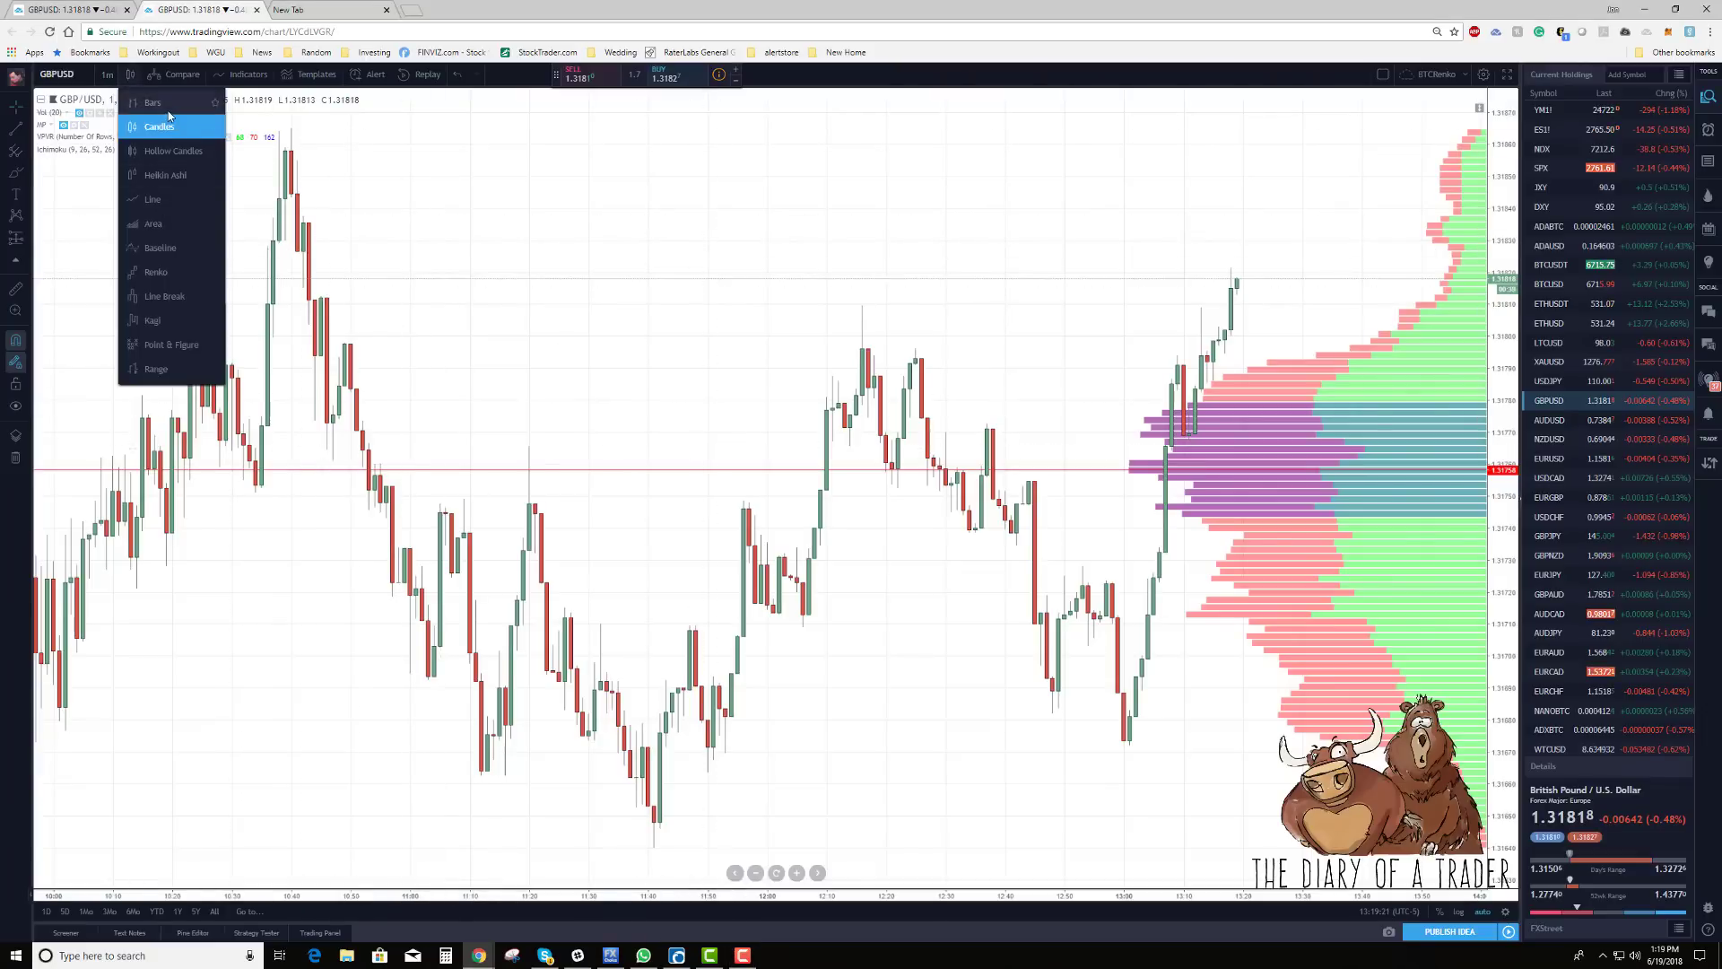
{"action": "left_click", "coordinate": [131, 76]}
{"action": "left_click", "coordinate": [131, 76]}
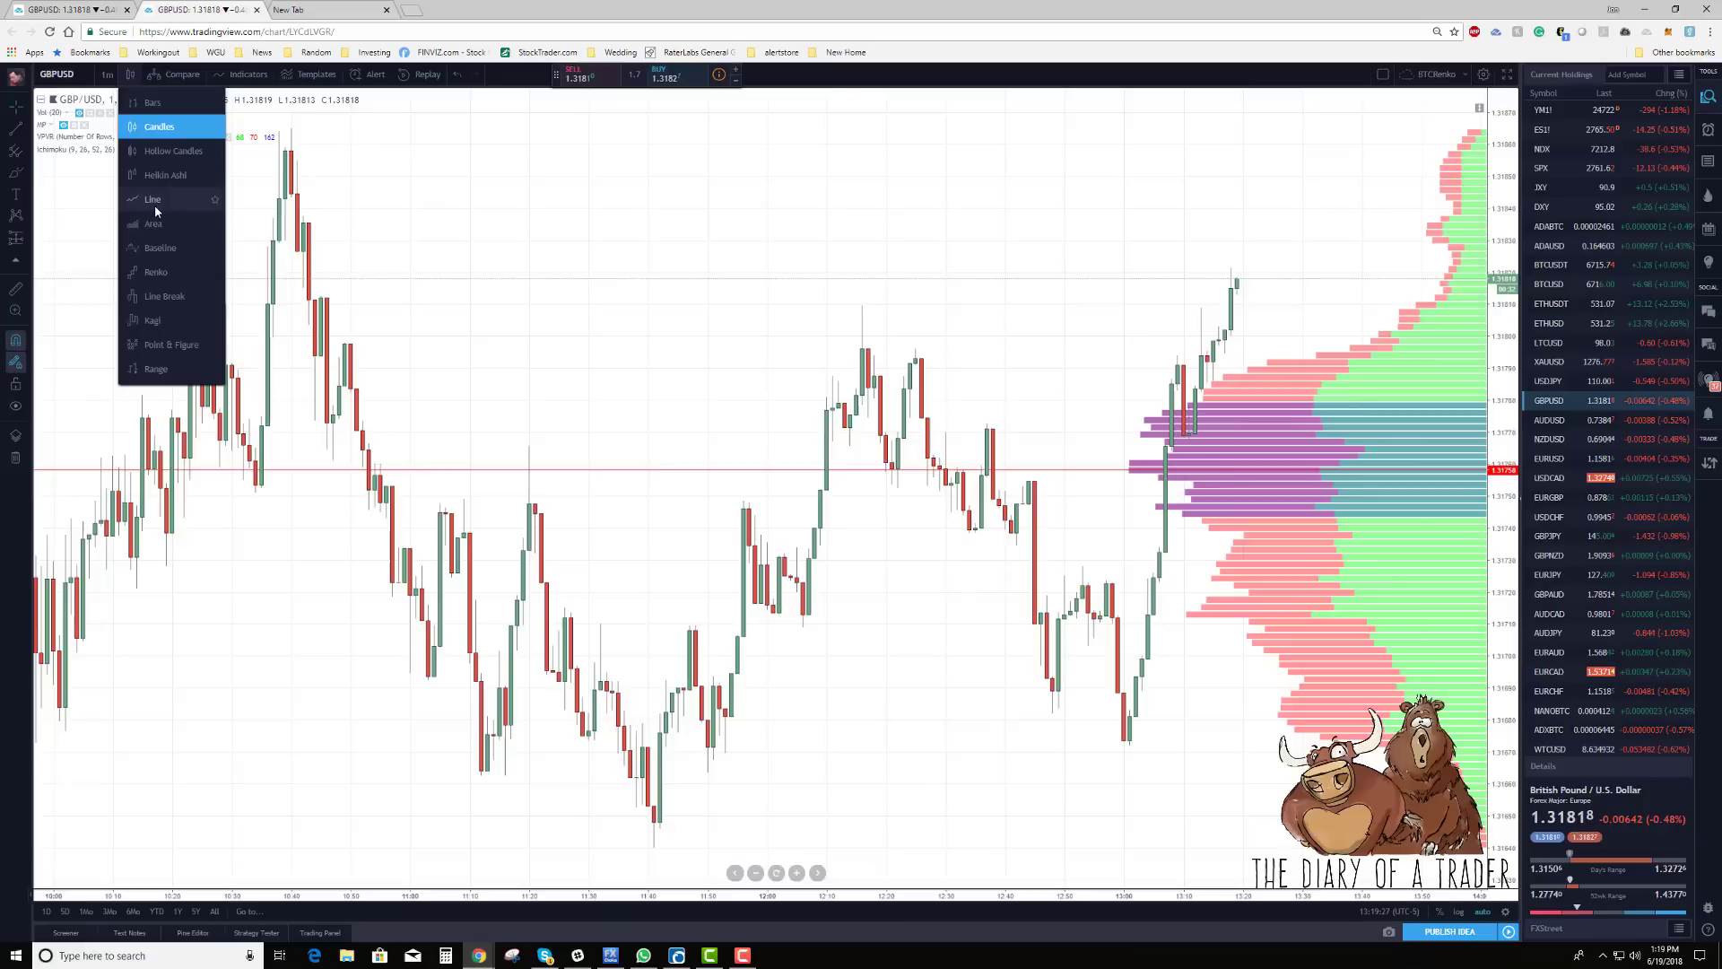
{"action": "left_click", "coordinate": [166, 344]}
Step: Zoom and pan the Point & Figure chart to recent months, leaving empty space on the right
{"action": "left_click_drag", "start_coordinate": [1189, 469], "coordinate": [823, 405]}
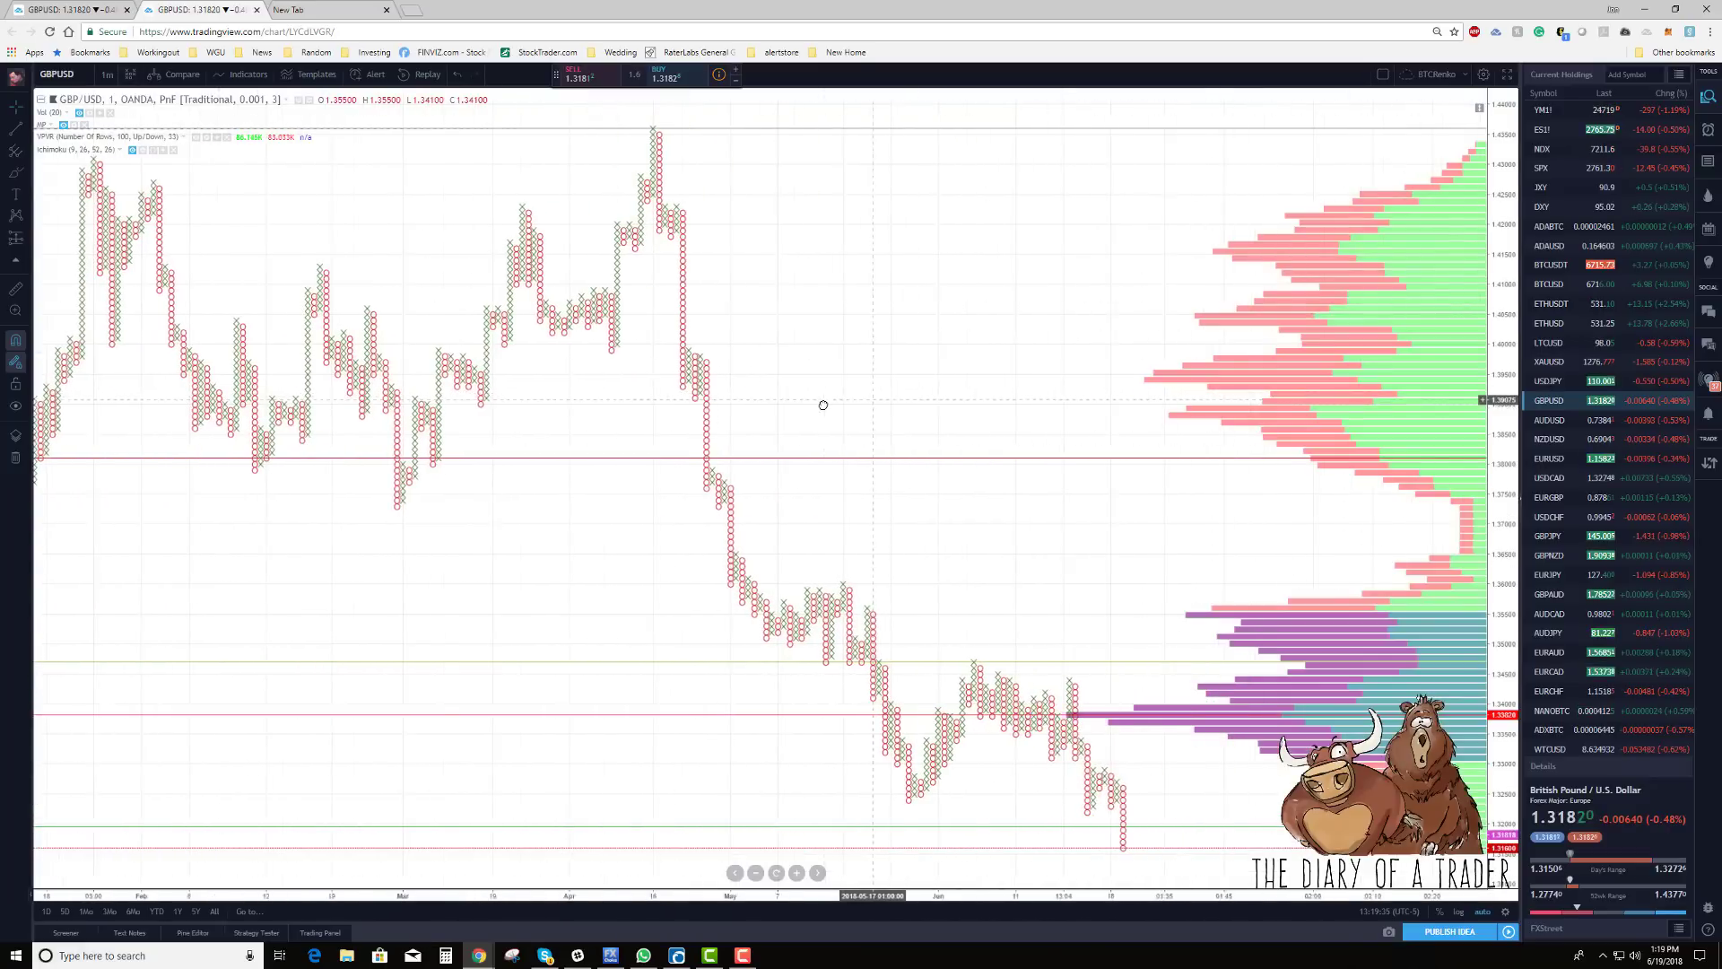
{"action": "scroll", "coordinate": [824, 405], "scroll_direction": "up", "scroll_amount": 5}
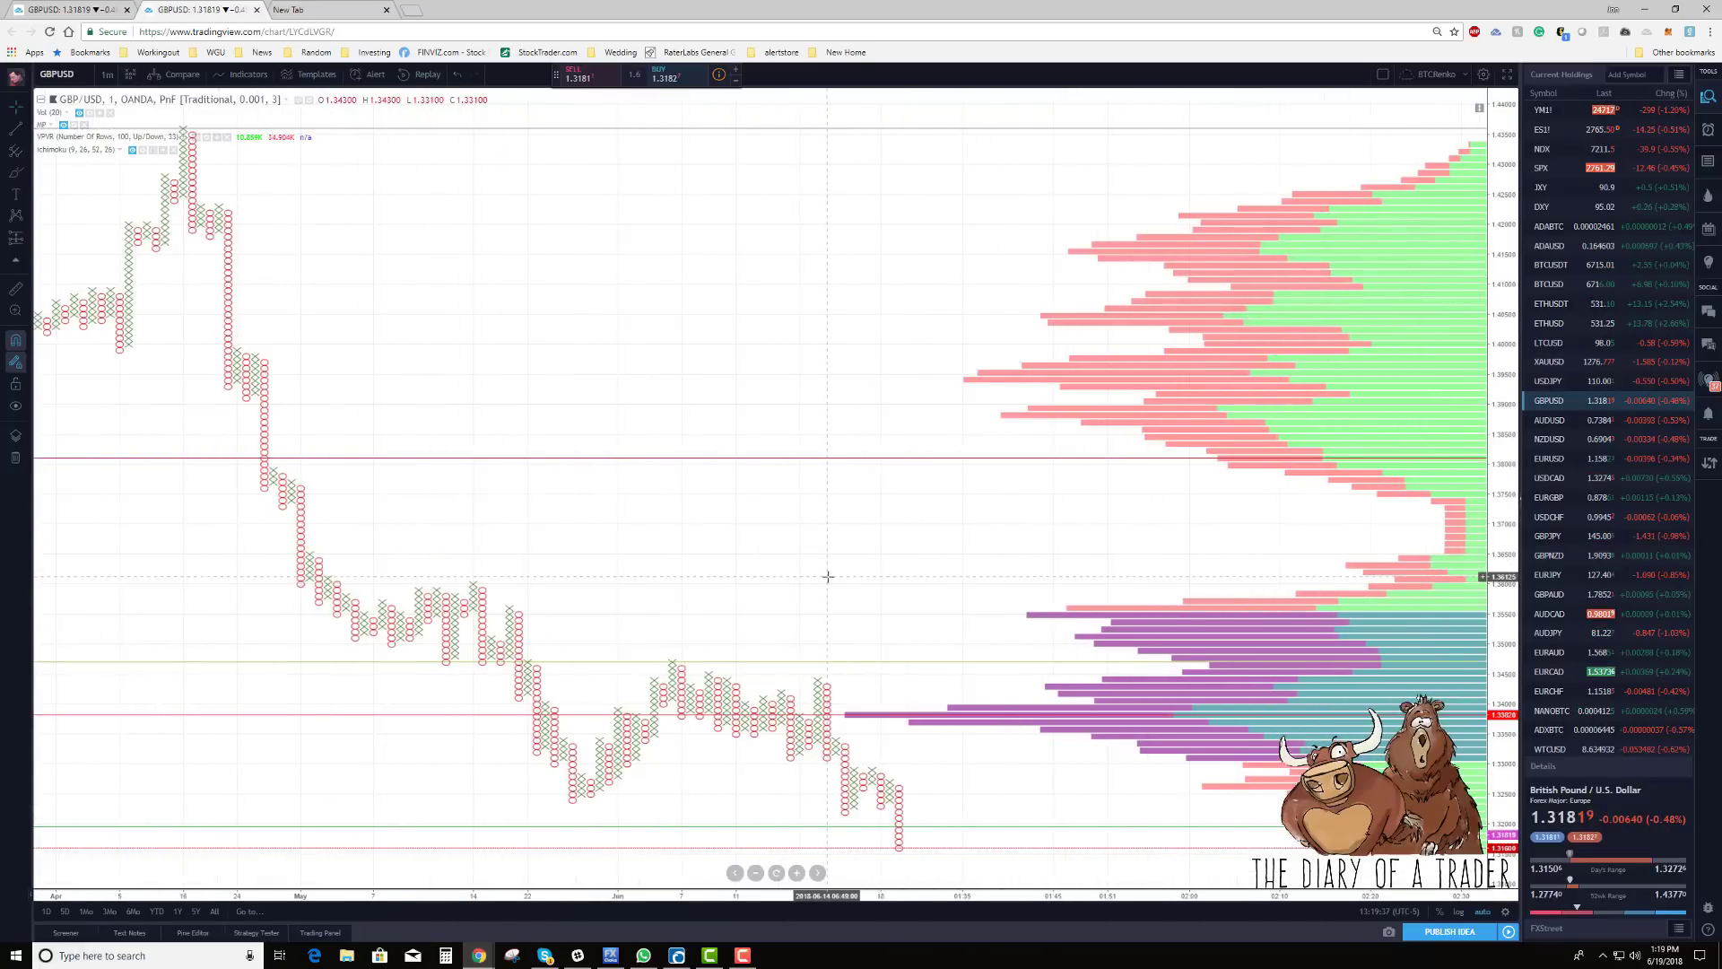
{"action": "scroll", "coordinate": [828, 575], "scroll_direction": "down", "scroll_amount": 2}
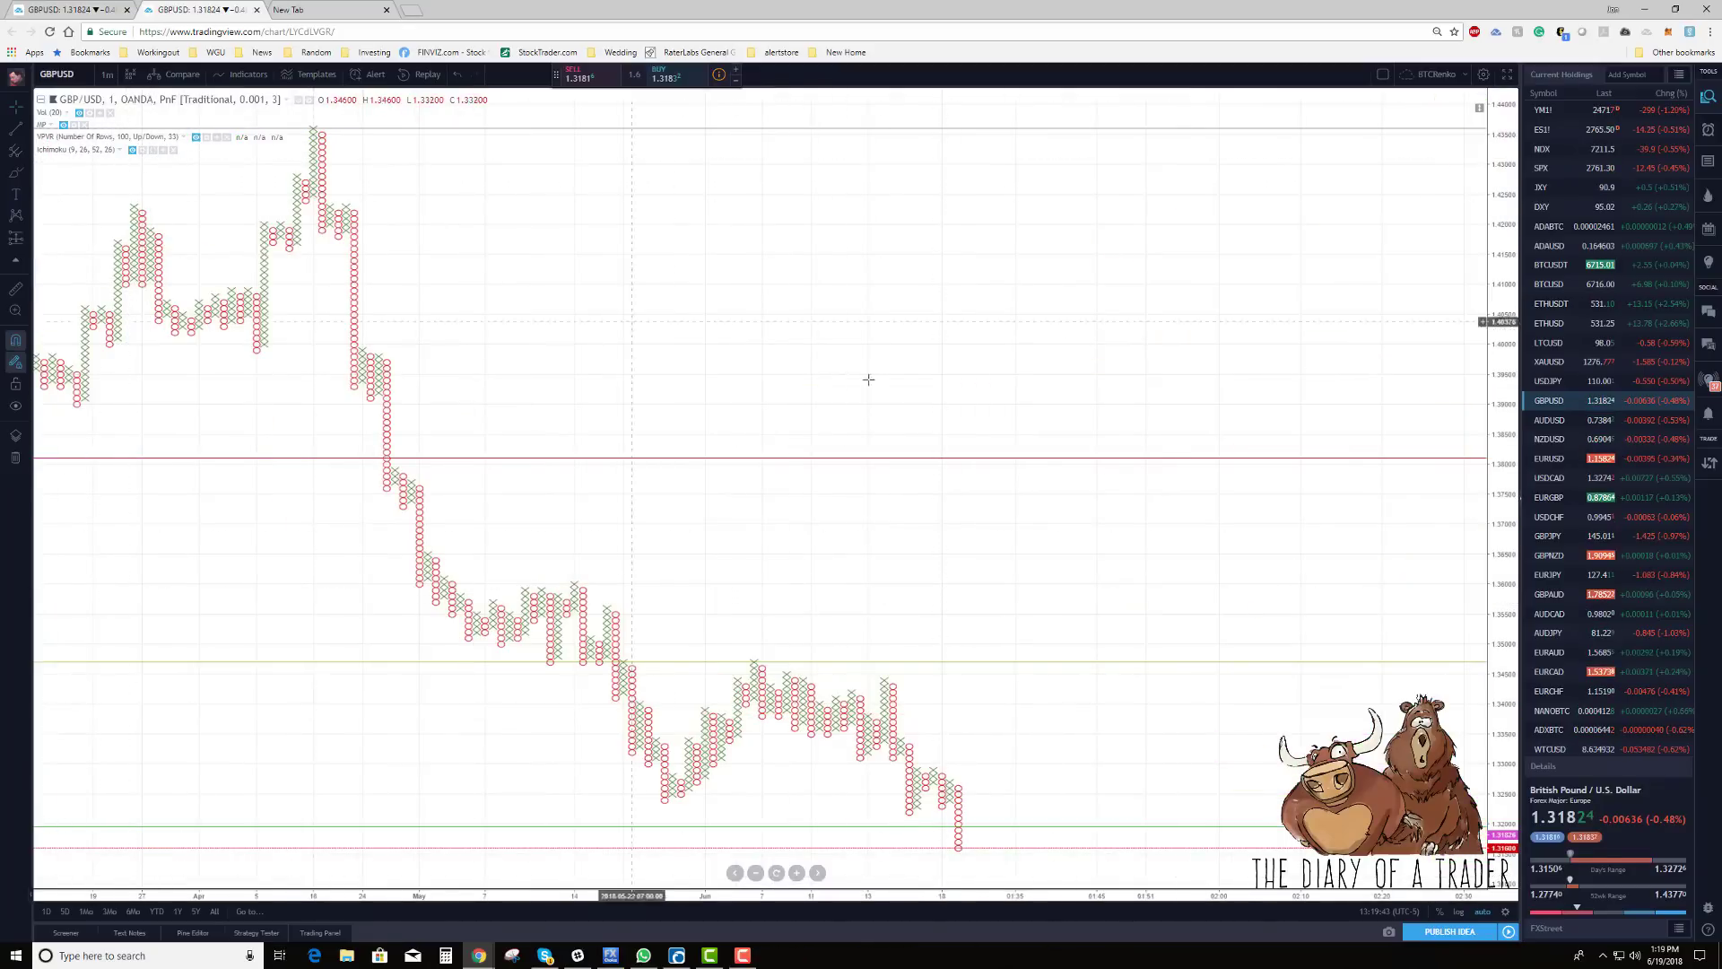
{"action": "left_click_drag", "start_coordinate": [868, 379], "coordinate": [789, 466]}
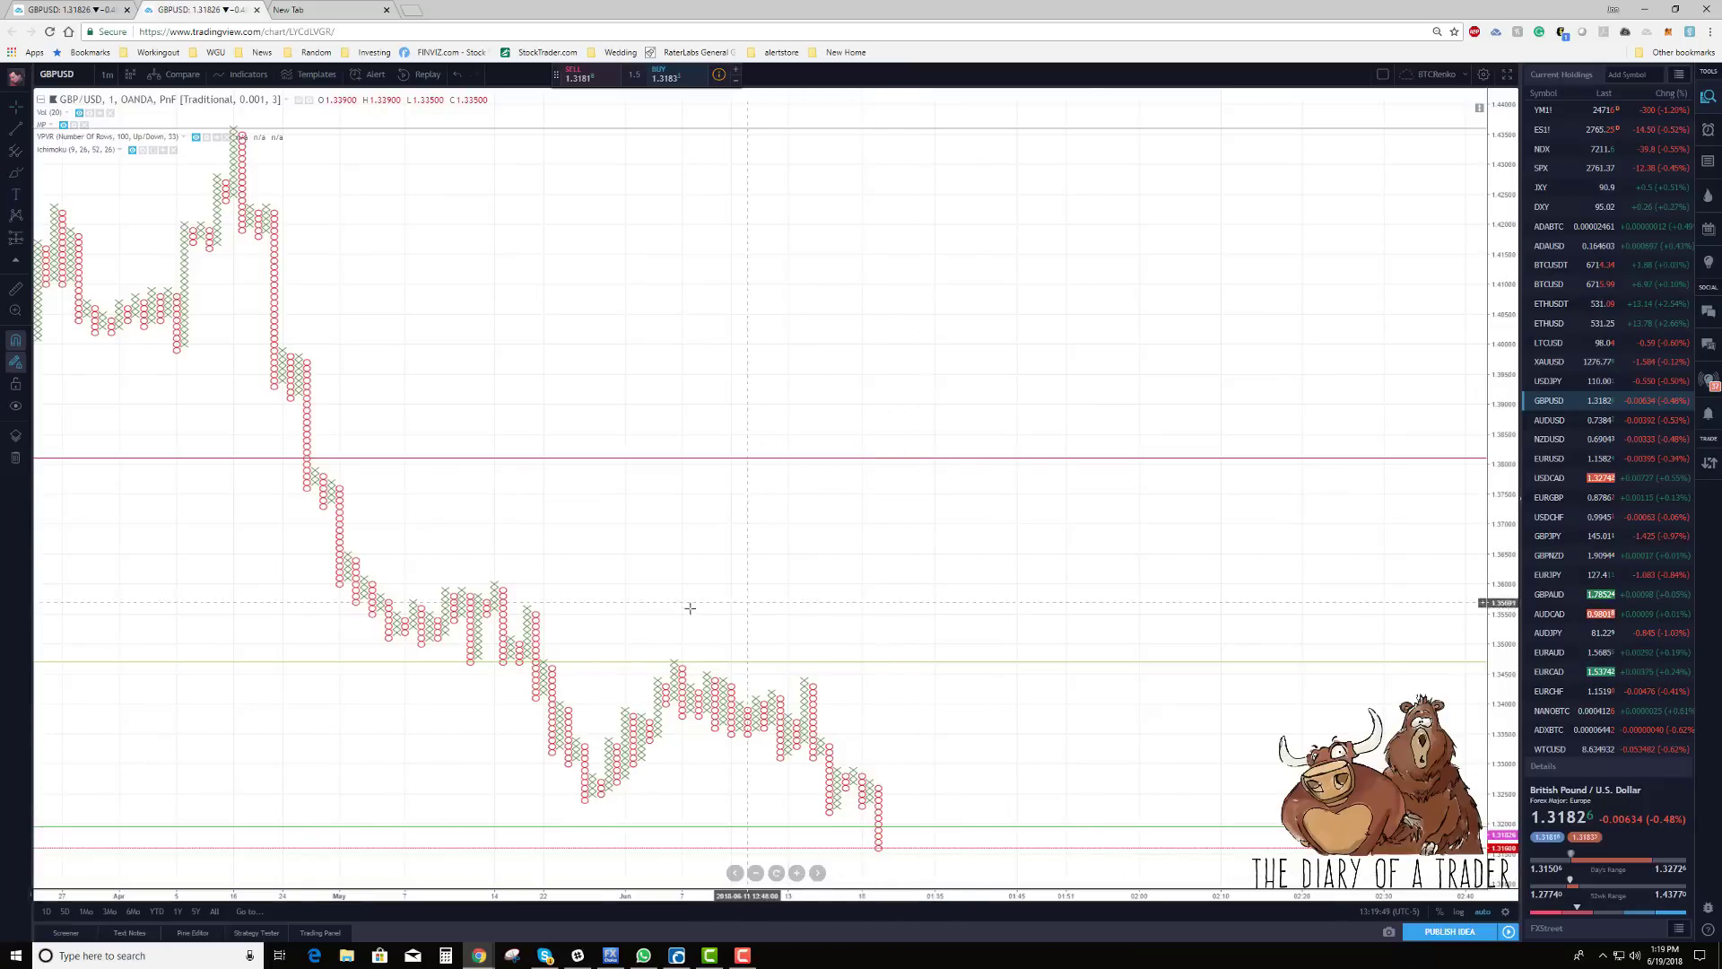
Step: Set the Box Size Assignment Method to ATR and pan to review the finer columns
{"action": "left_click", "coordinate": [309, 101]}
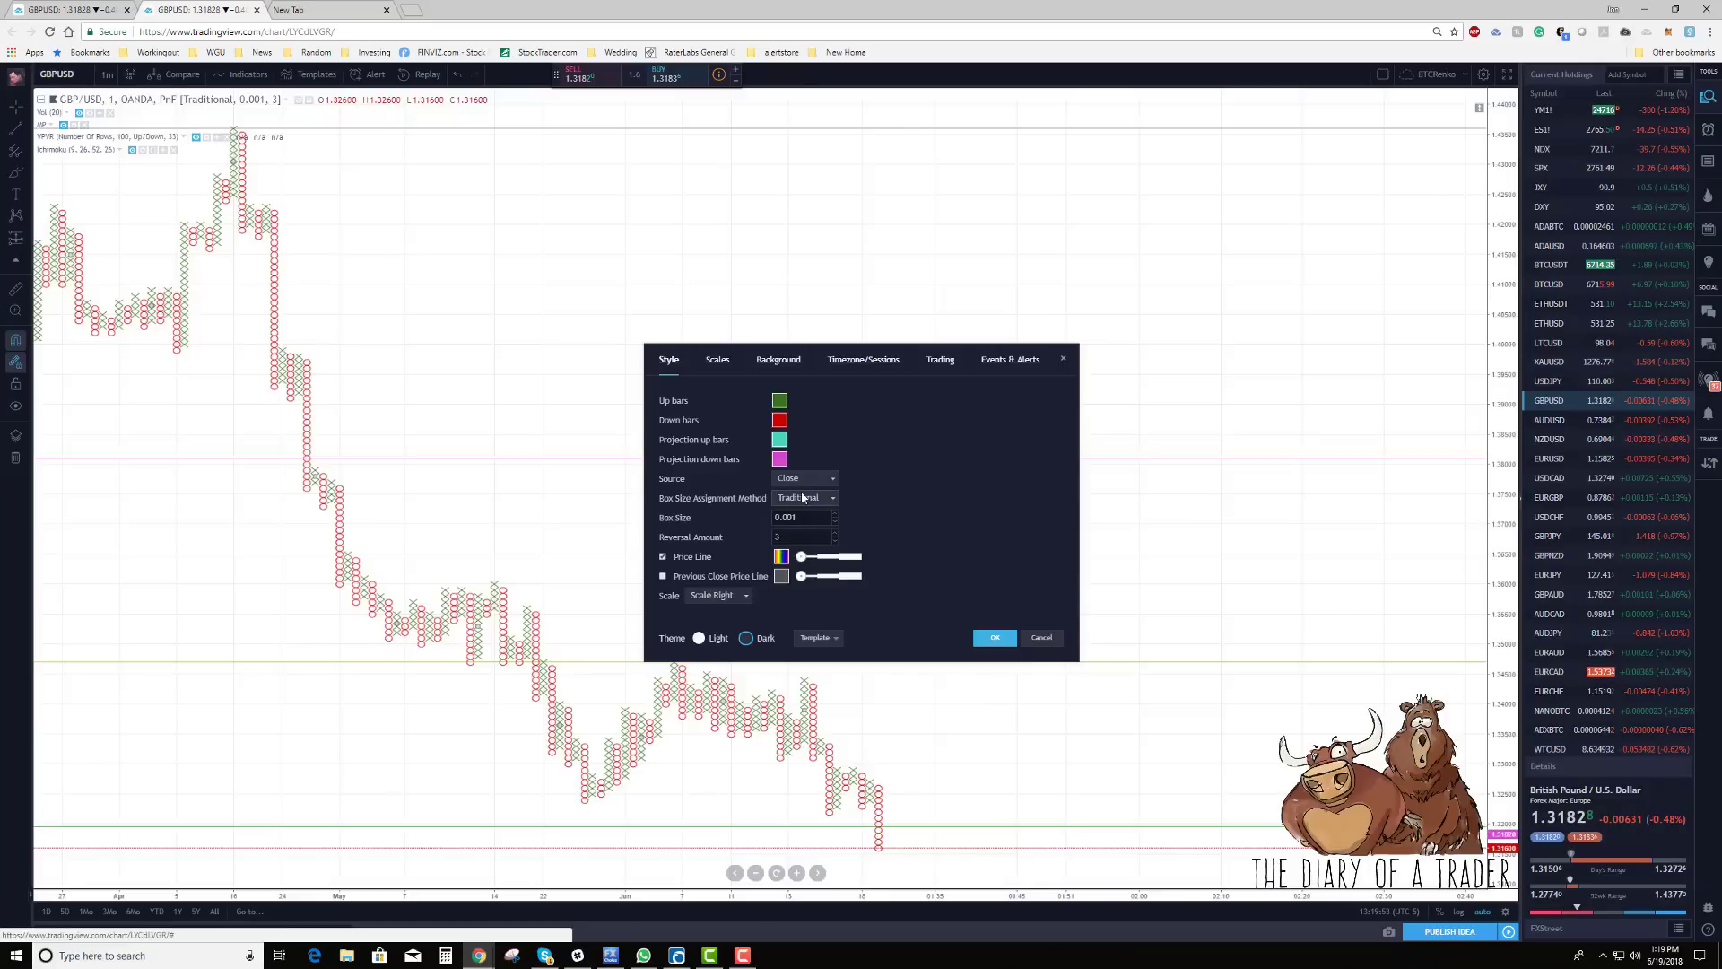
{"action": "left_click", "coordinate": [786, 514]}
{"action": "left_click", "coordinate": [995, 638]}
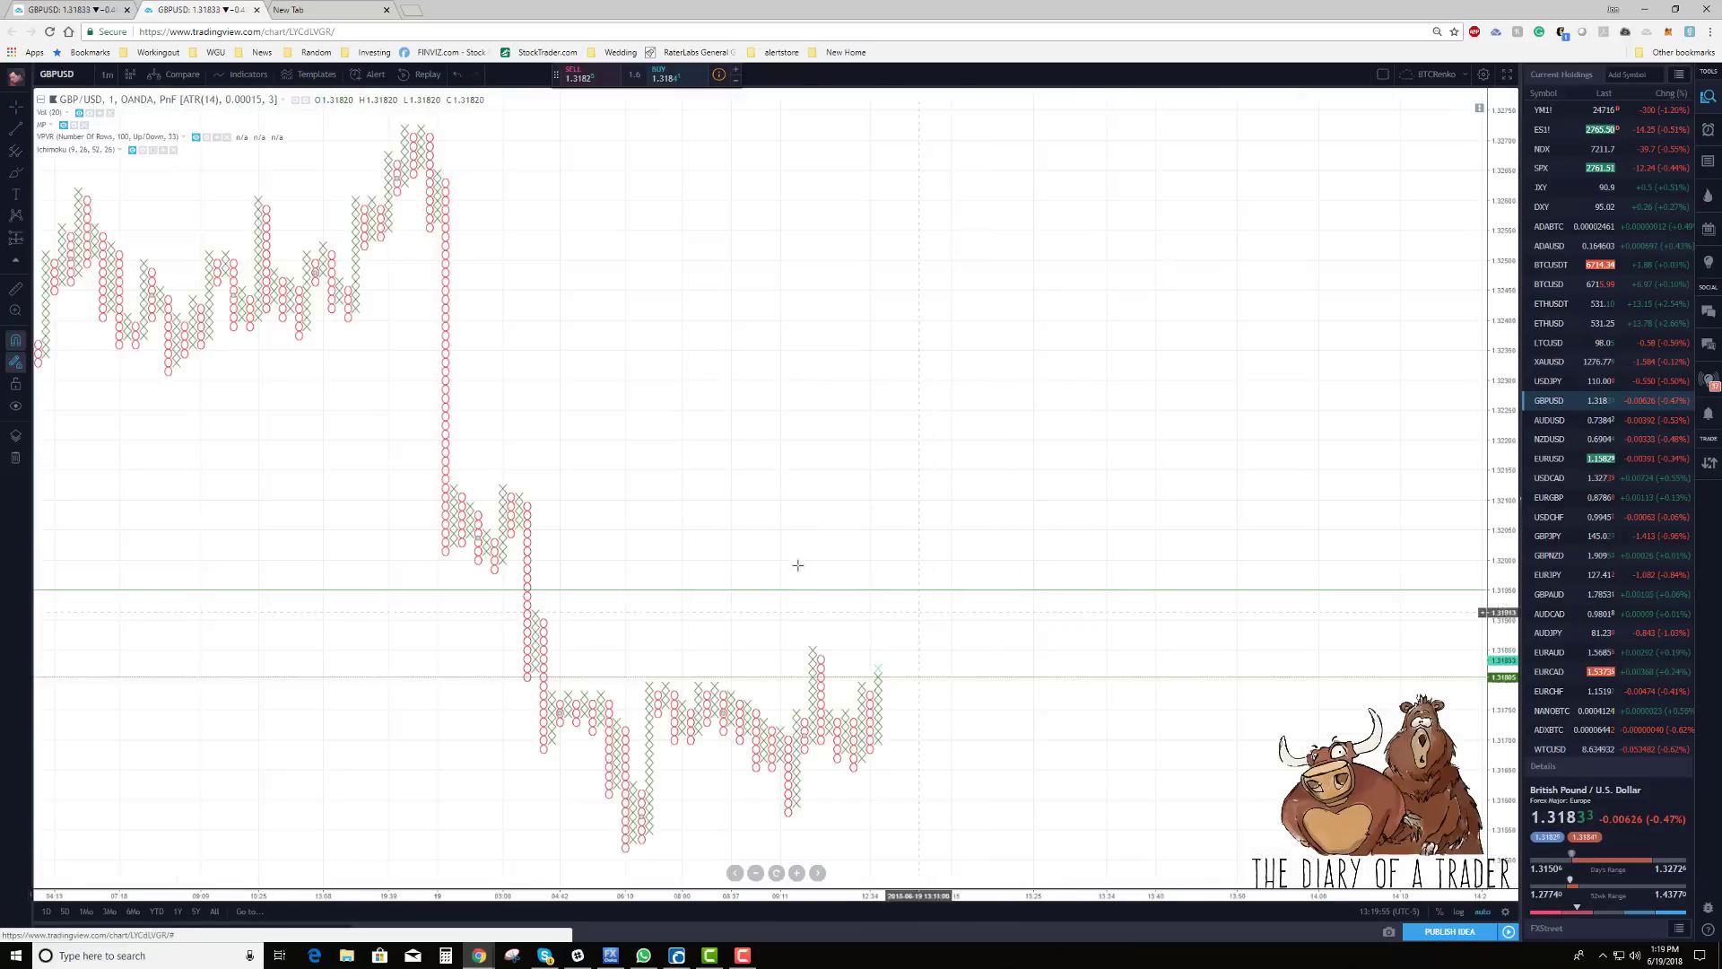
{"action": "left_click_drag", "start_coordinate": [864, 532], "coordinate": [1059, 559]}
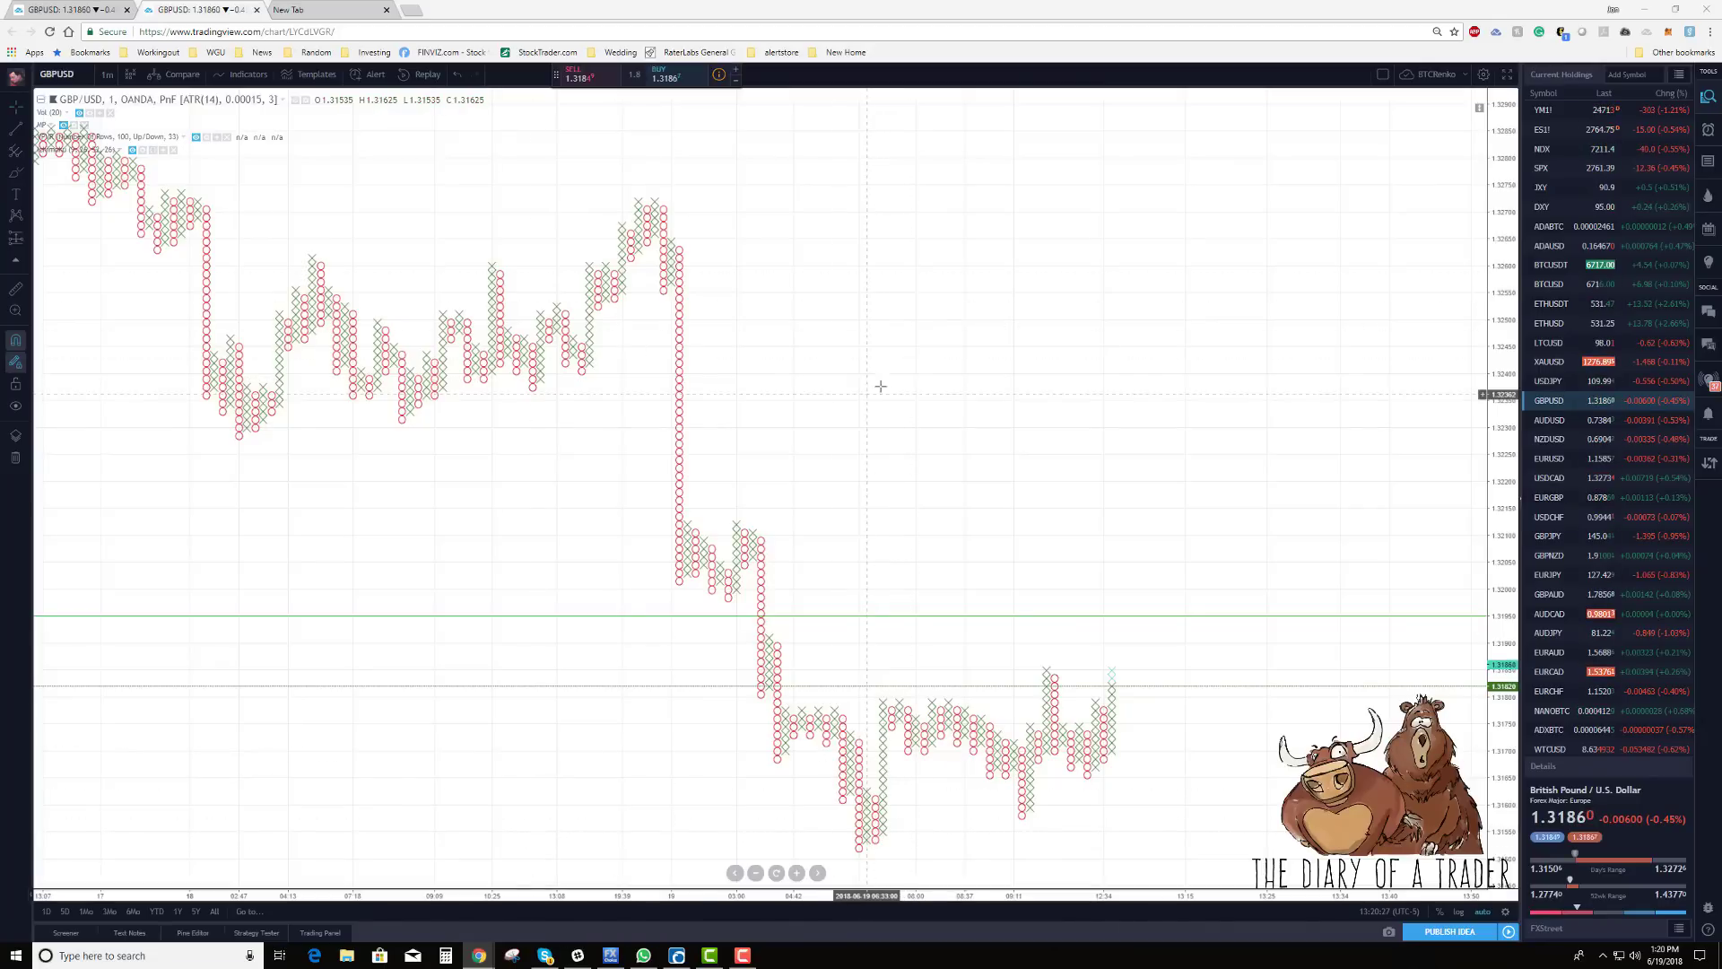
{"action": "scroll", "coordinate": [865, 437], "scroll_direction": "up", "scroll_amount": 2}
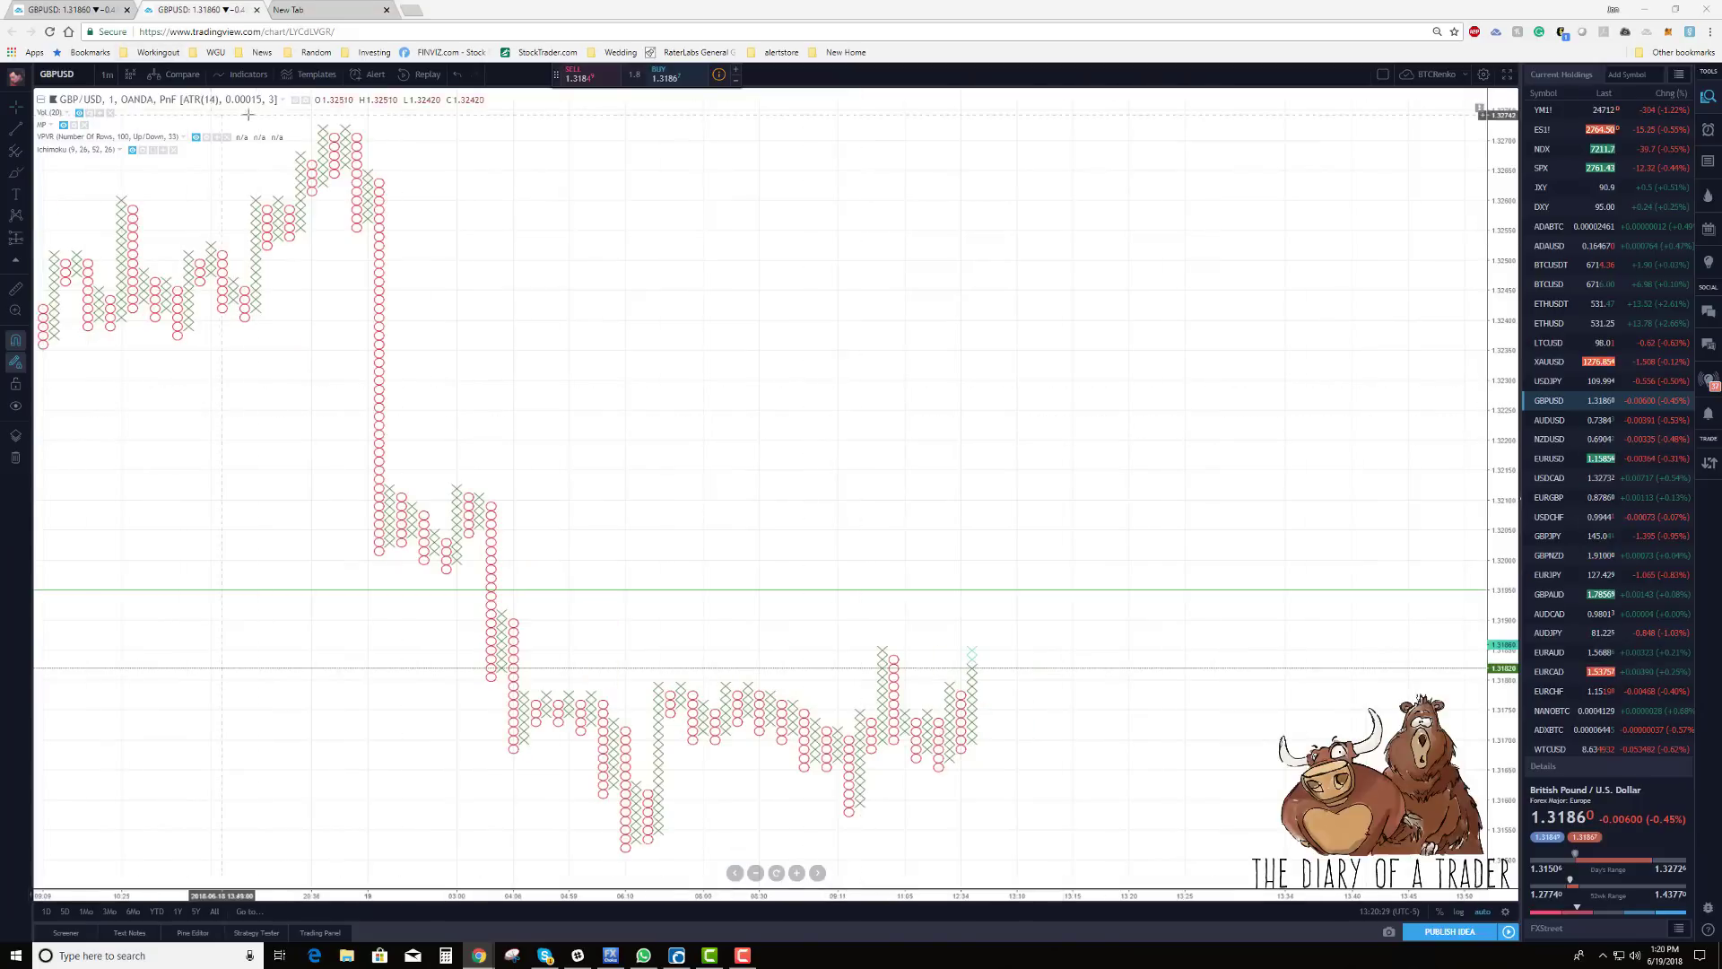
Step: In the style settings, switch box sizing back to Traditional and enter a 0.0005 box size
{"action": "left_click", "coordinate": [303, 101]}
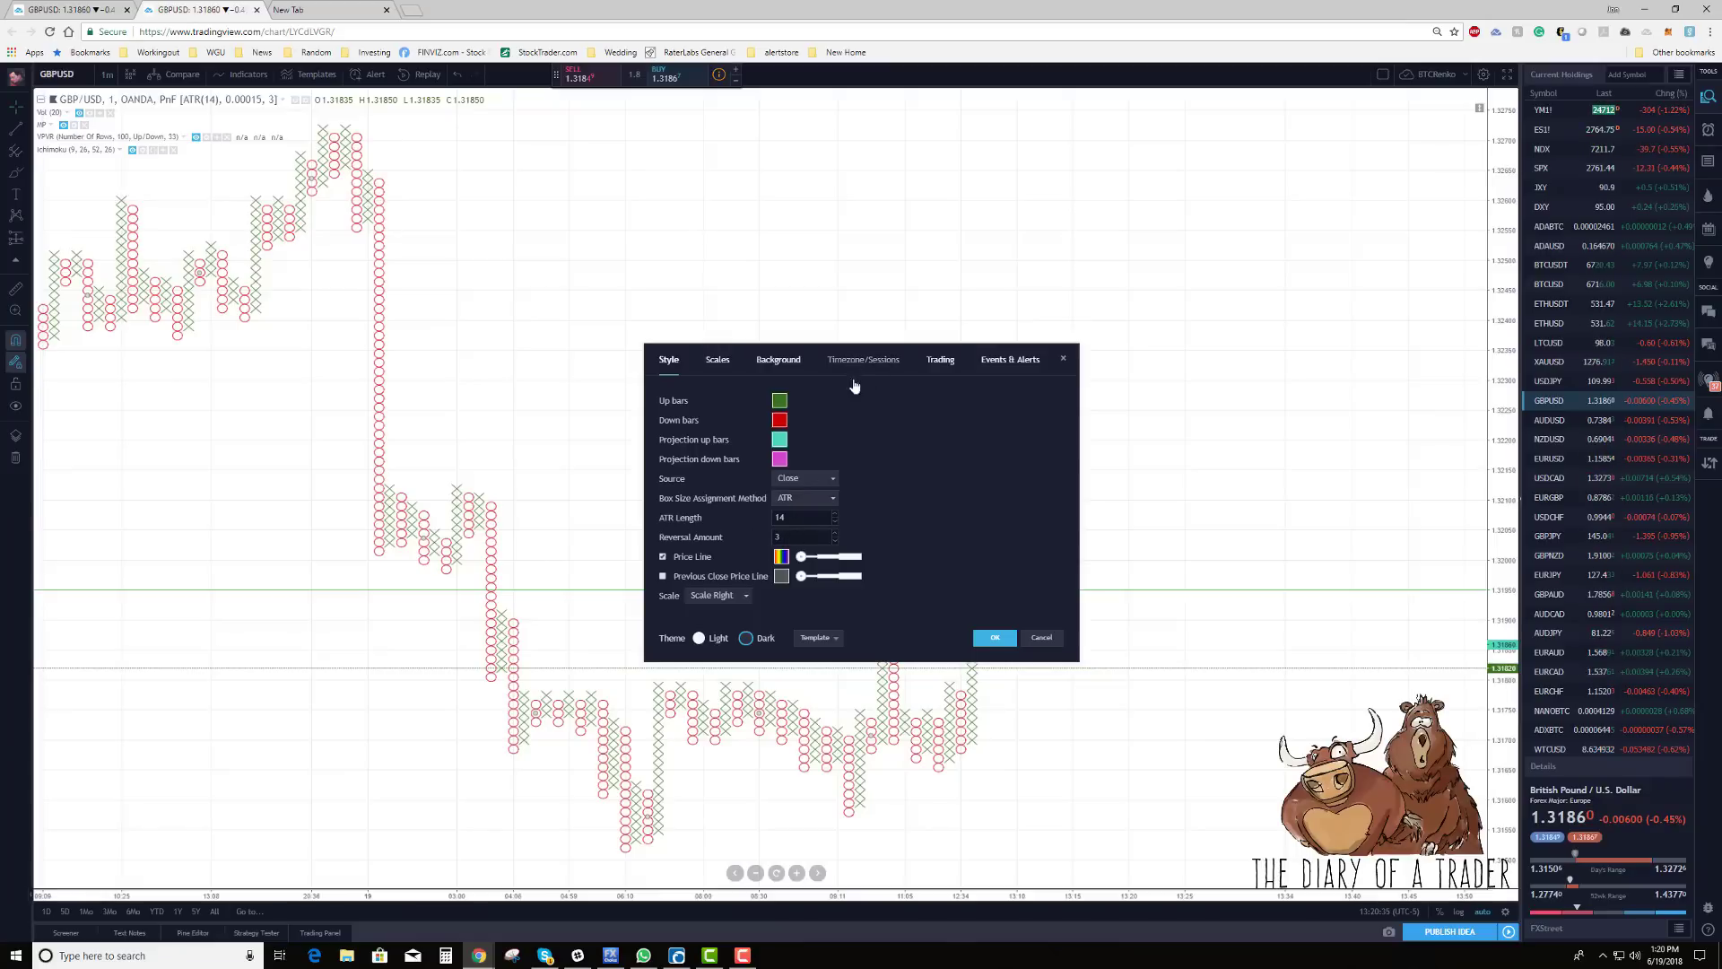
{"action": "left_click", "coordinate": [1042, 638]}
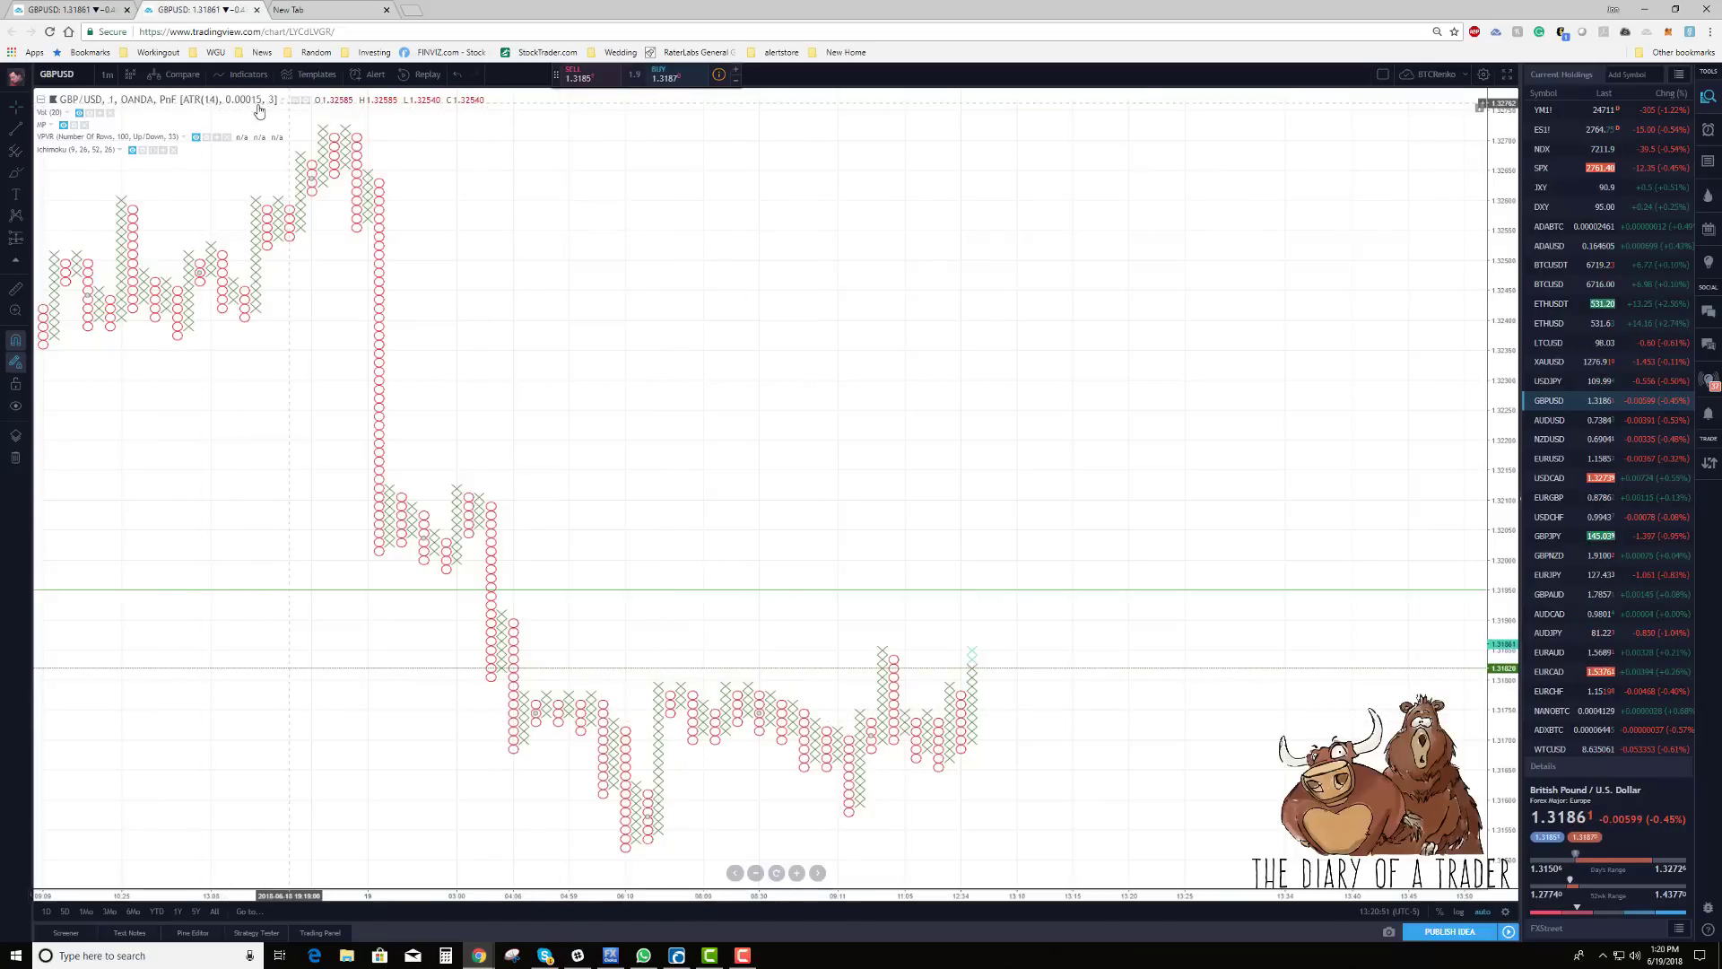
{"action": "left_click", "coordinate": [304, 102]}
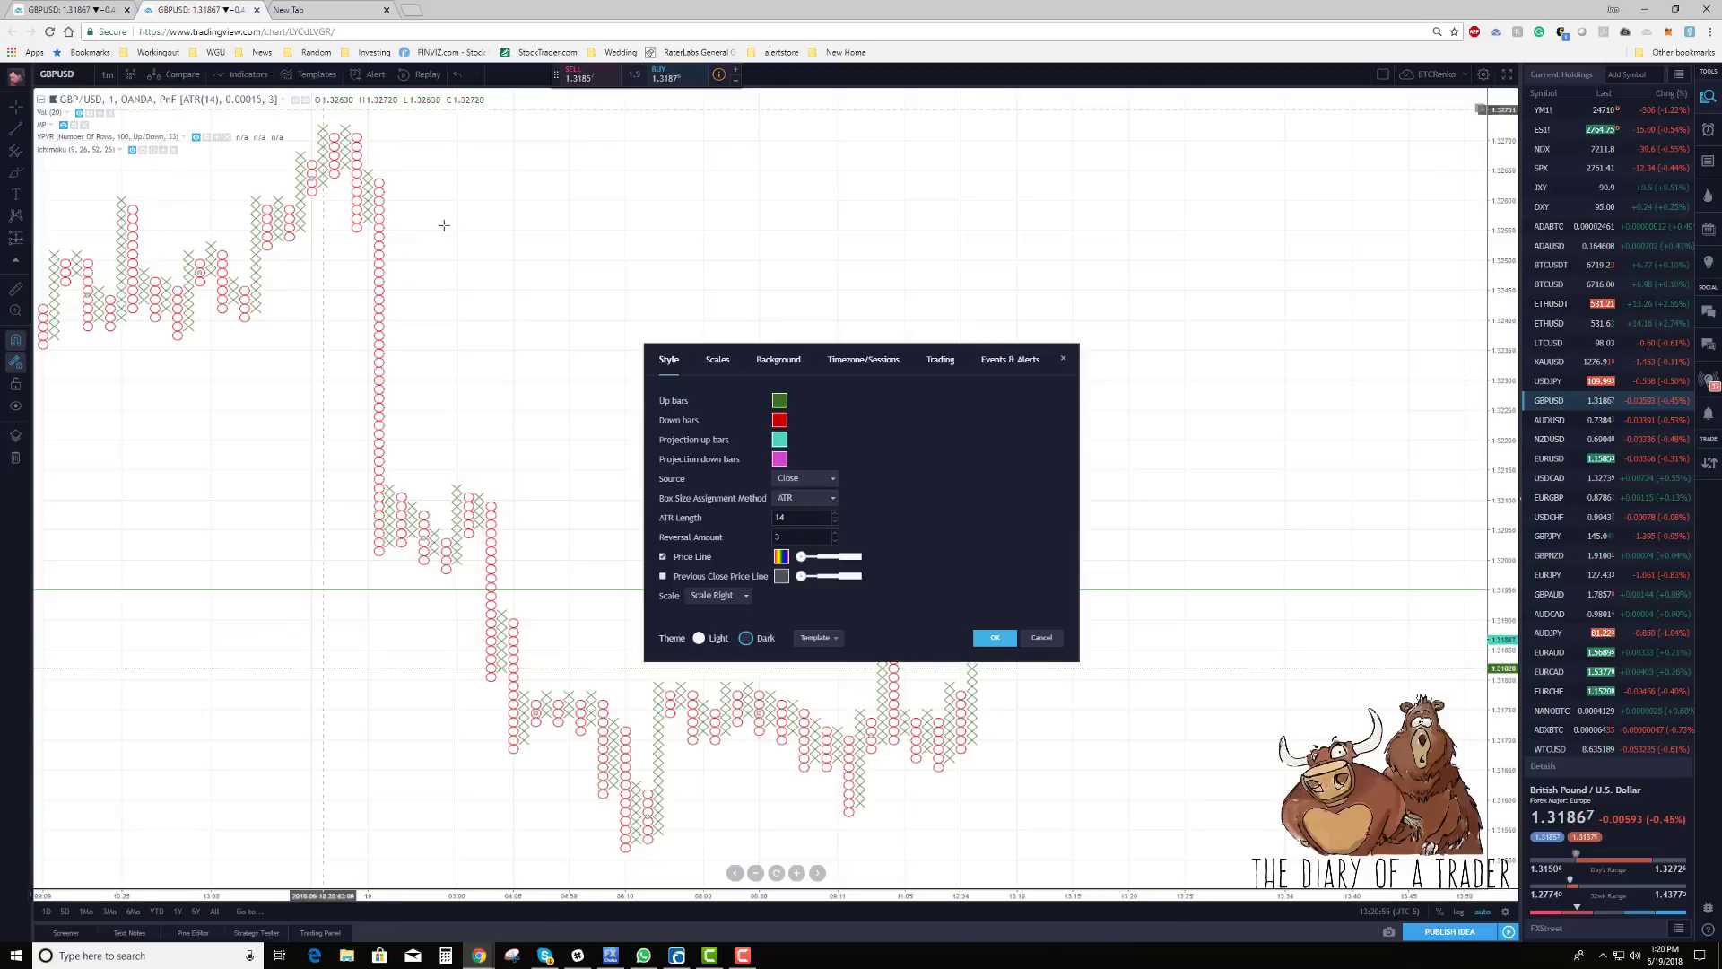
{"action": "left_click", "coordinate": [797, 498]}
{"action": "left_click", "coordinate": [793, 535]}
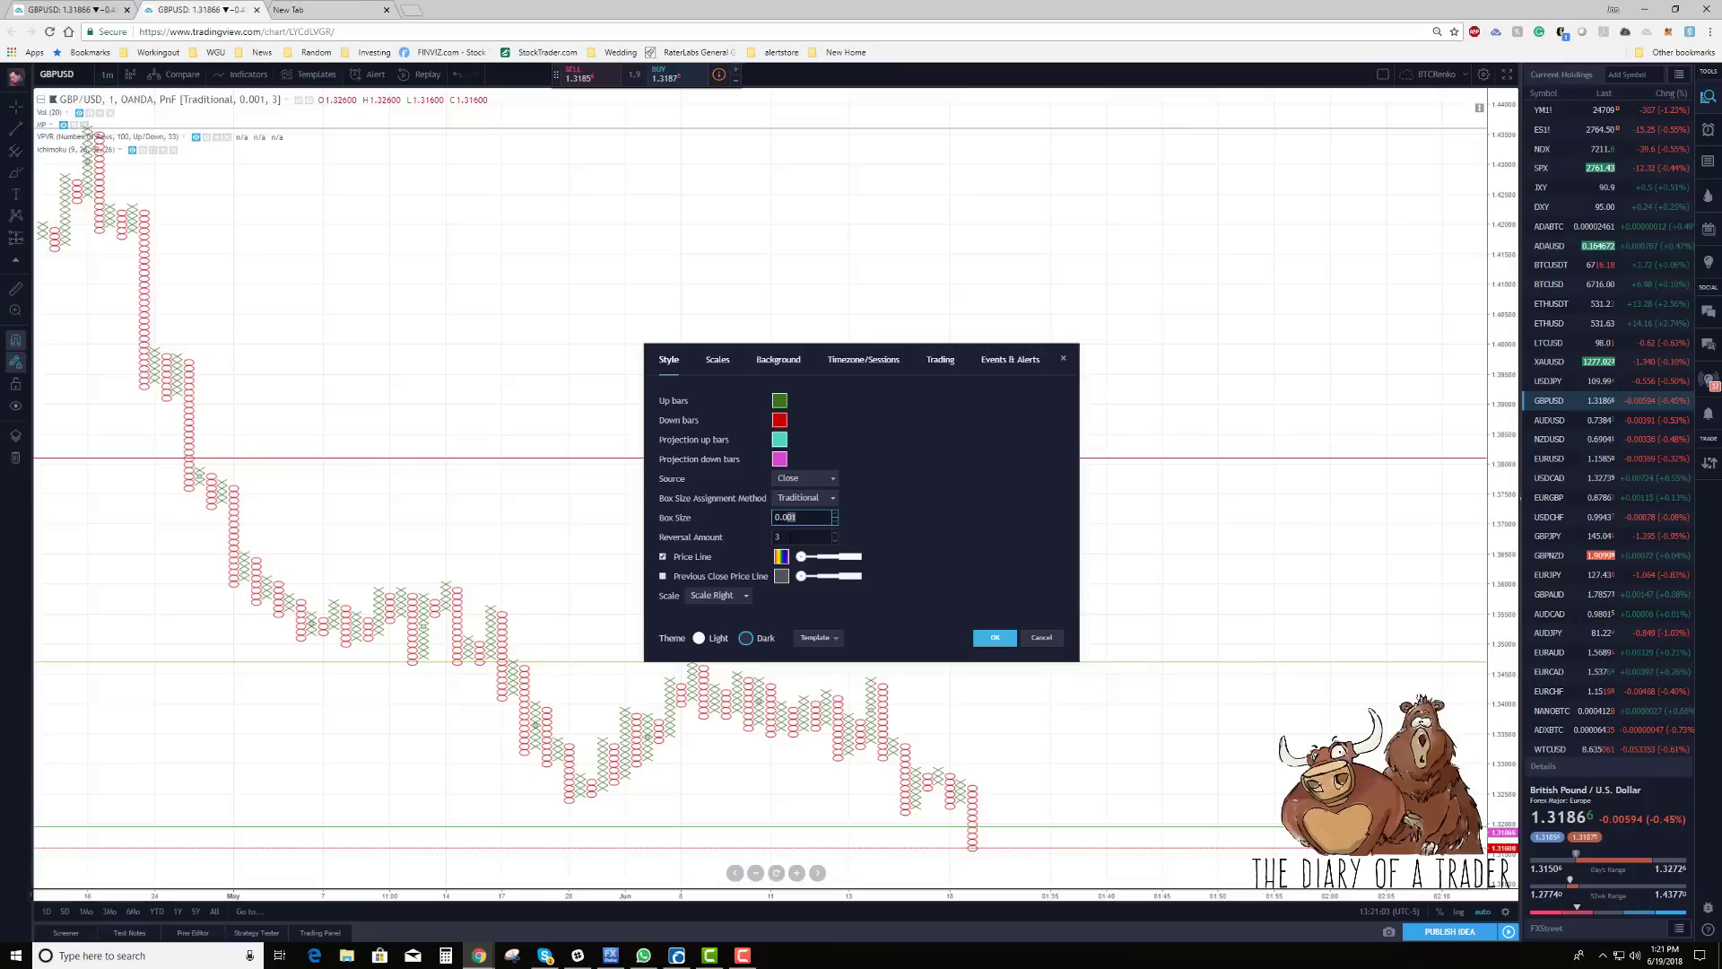
{"action": "type", "text": "05"}
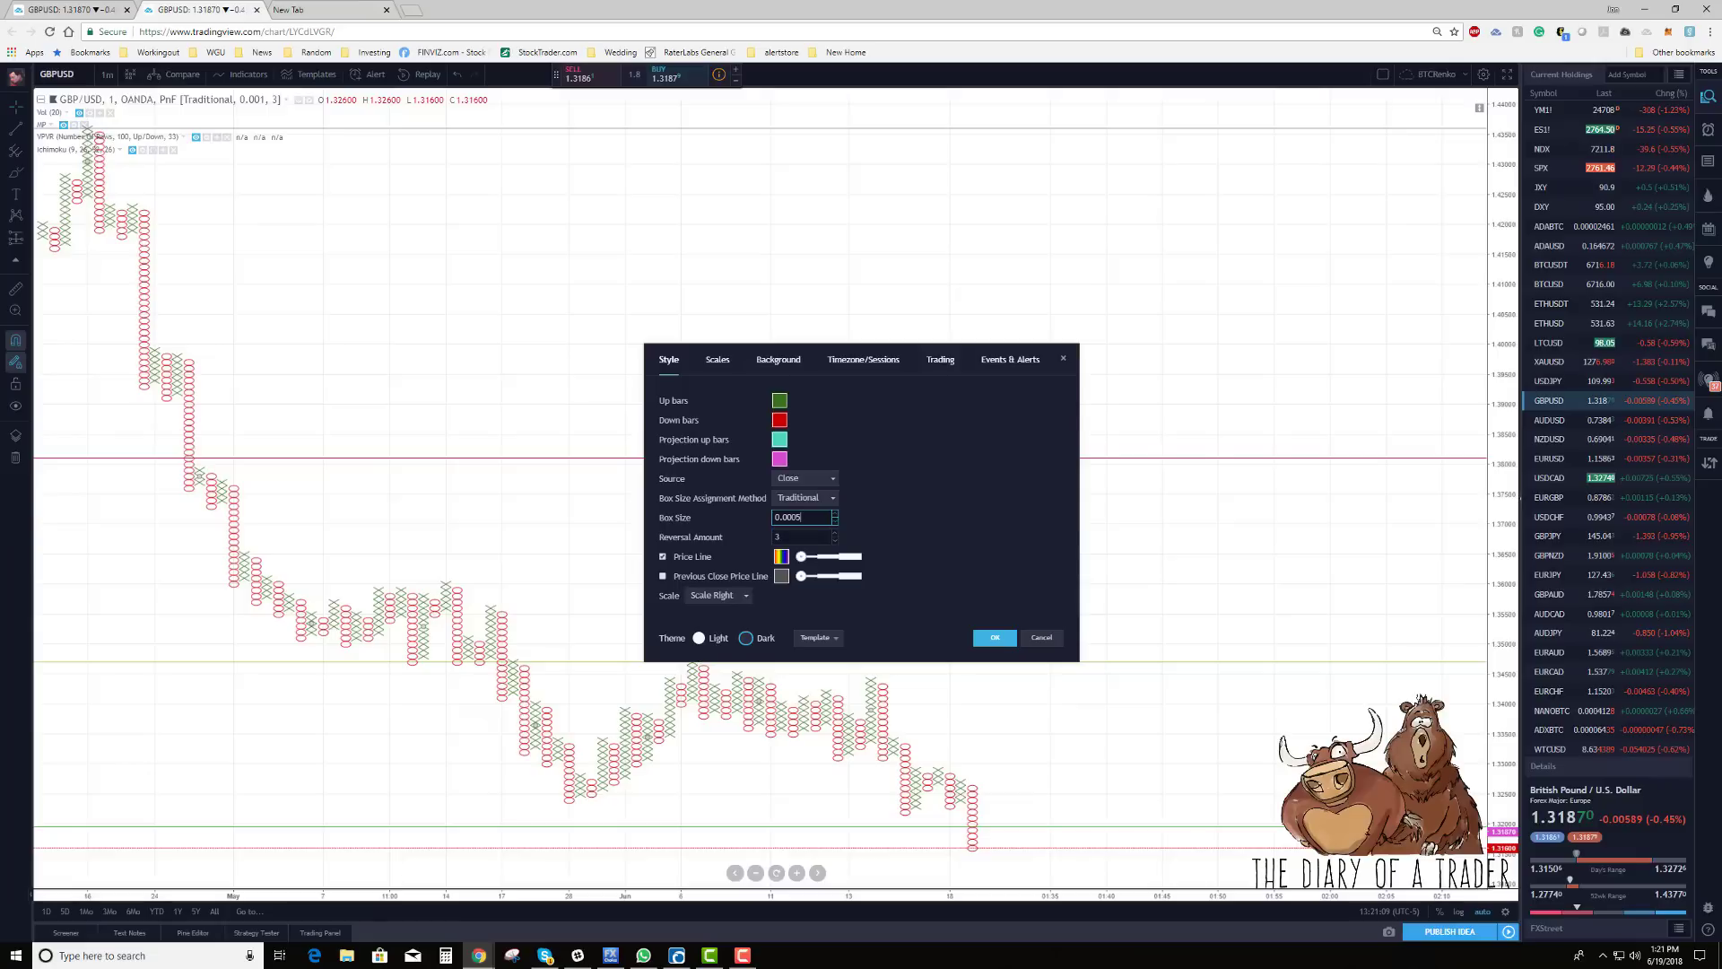
Step: Apply the 0.0005 Traditional box size and zoom and pan through the redrawn columns
{"action": "left_click", "coordinate": [995, 638]}
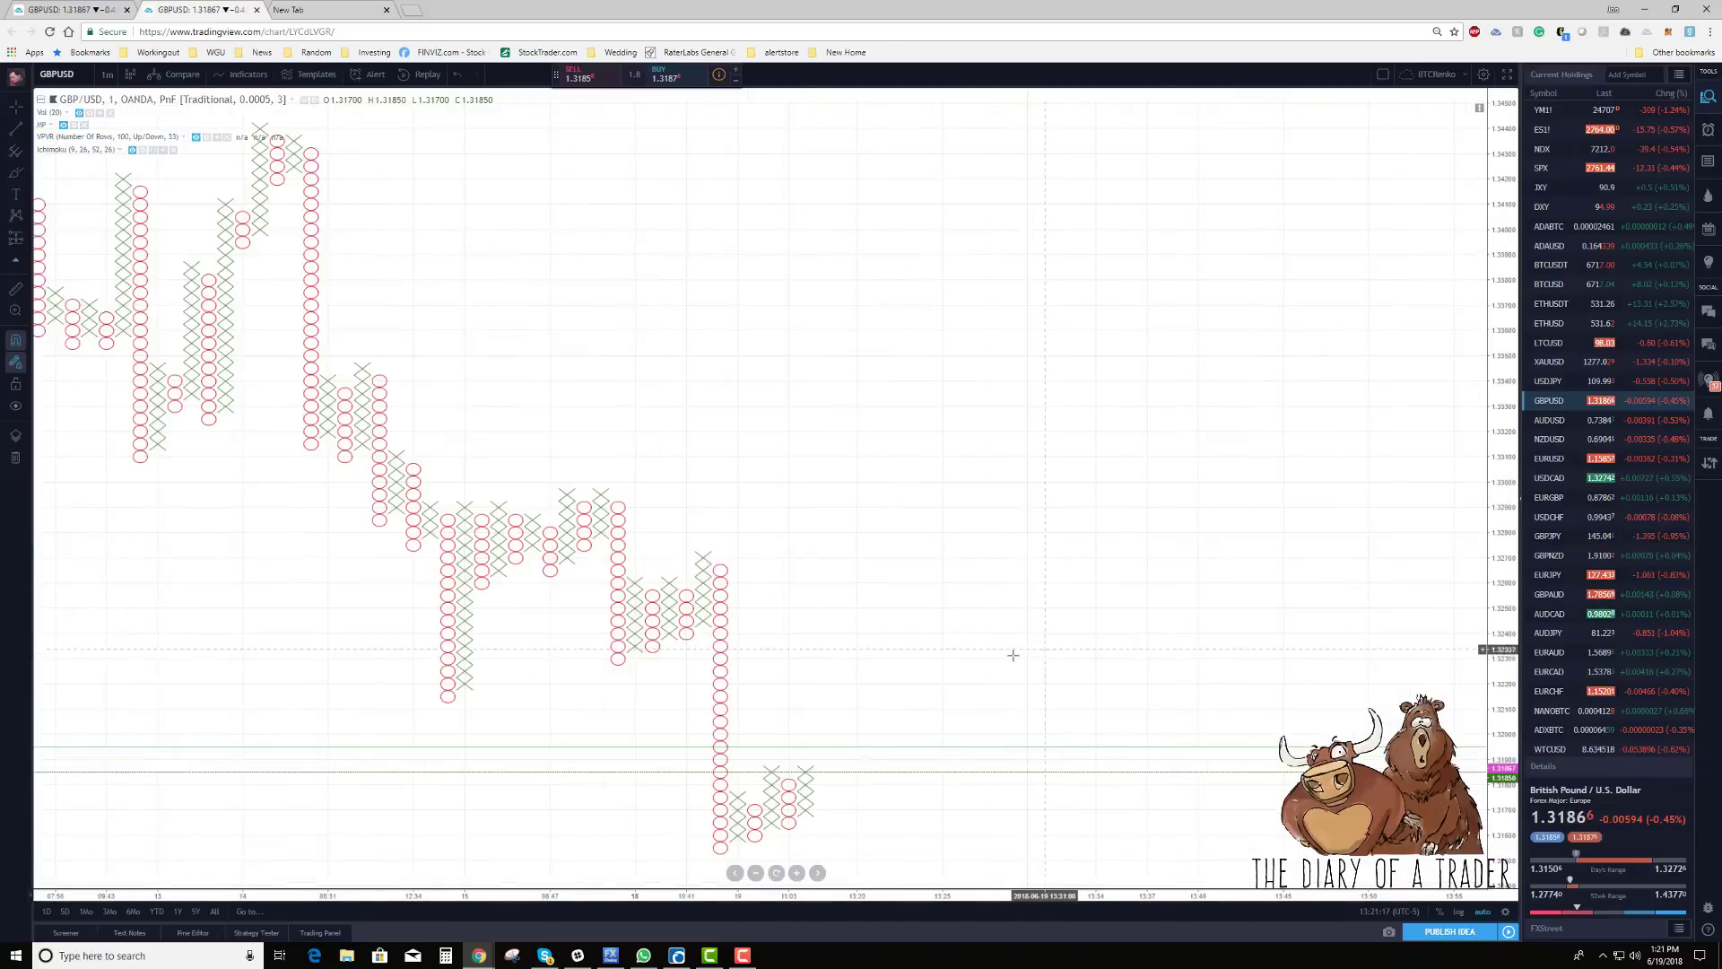
{"action": "scroll", "coordinate": [803, 661], "scroll_direction": "down", "scroll_amount": 3}
{"action": "scroll", "coordinate": [661, 595], "scroll_direction": "up", "scroll_amount": 5}
{"action": "scroll", "coordinate": [842, 503], "scroll_direction": "down", "scroll_amount": 3}
{"action": "scroll", "coordinate": [888, 520], "scroll_direction": "up", "scroll_amount": 2}
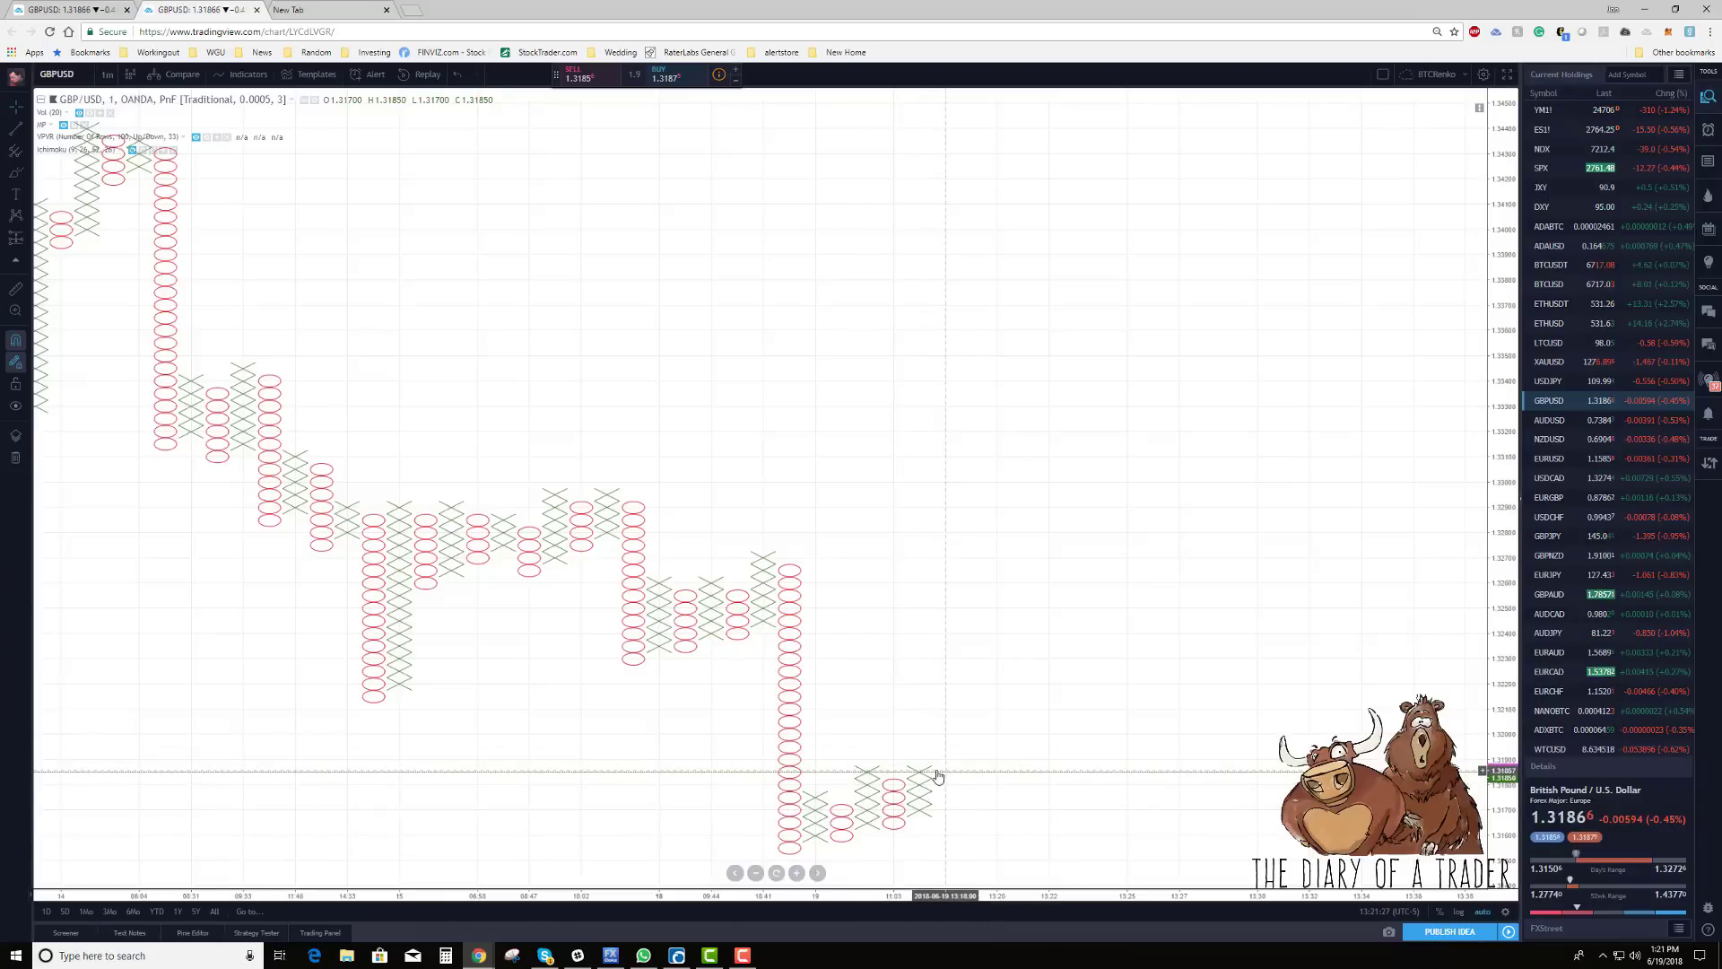
{"action": "scroll", "coordinate": [1058, 727], "scroll_direction": "down", "scroll_amount": 3}
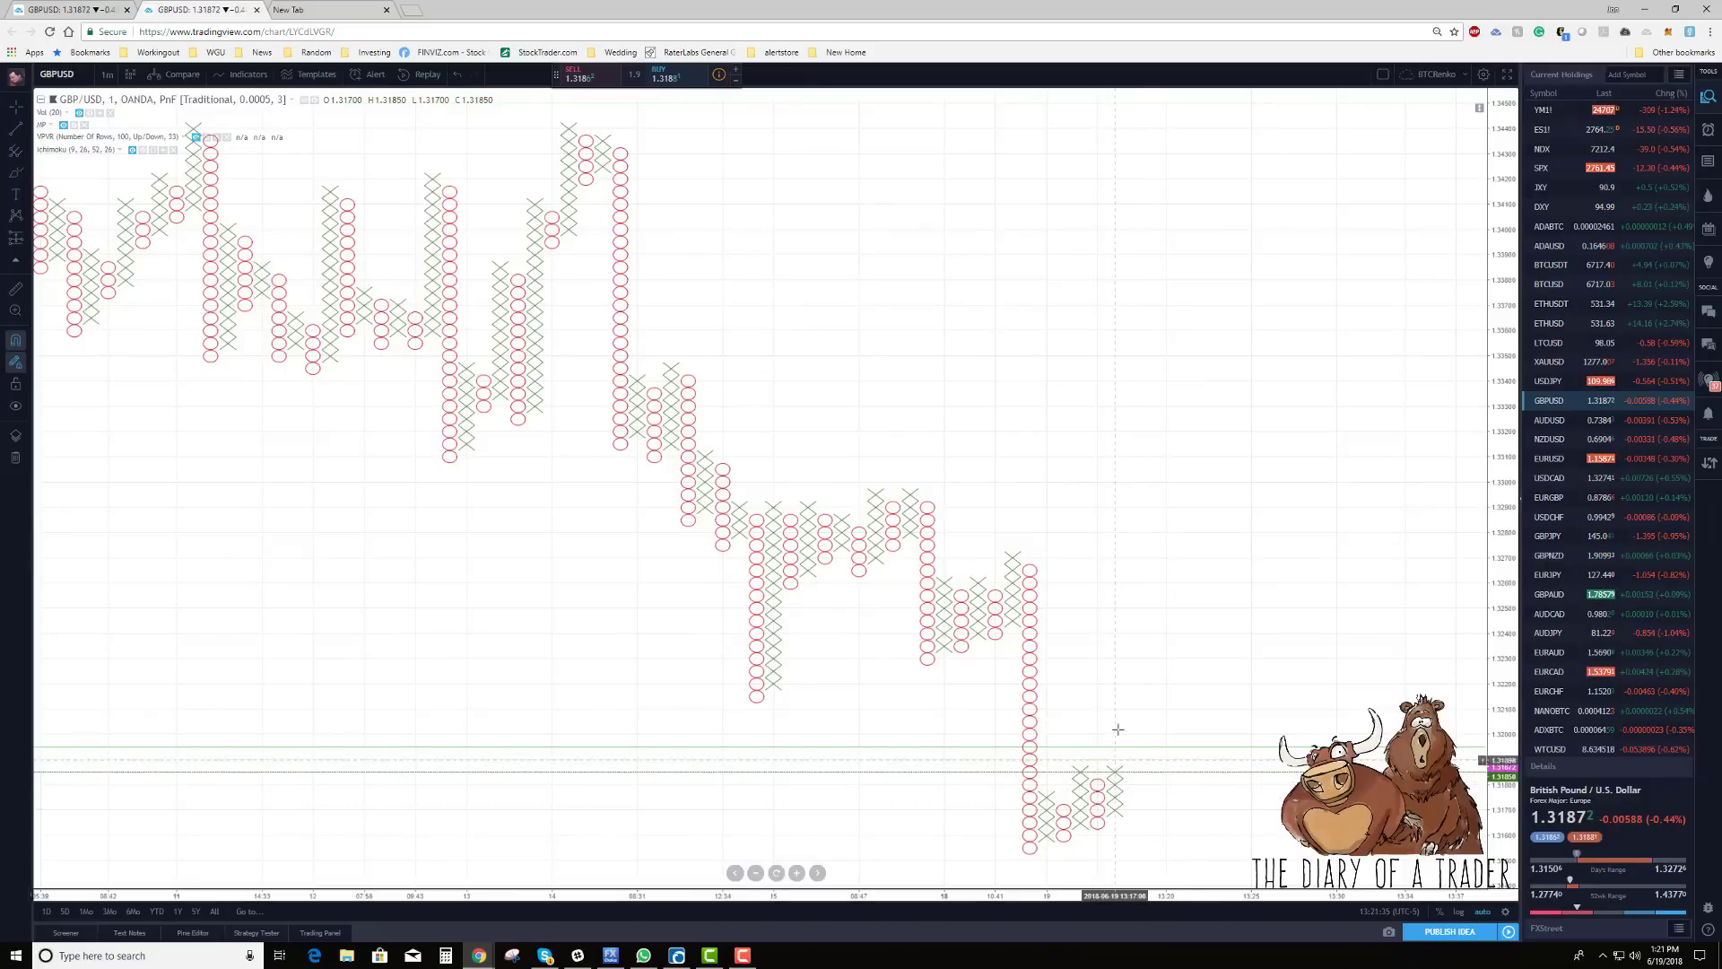
{"action": "scroll", "coordinate": [1122, 708], "scroll_direction": "down", "scroll_amount": 2}
{"action": "scroll", "coordinate": [1176, 585], "scroll_direction": "down", "scroll_amount": 3}
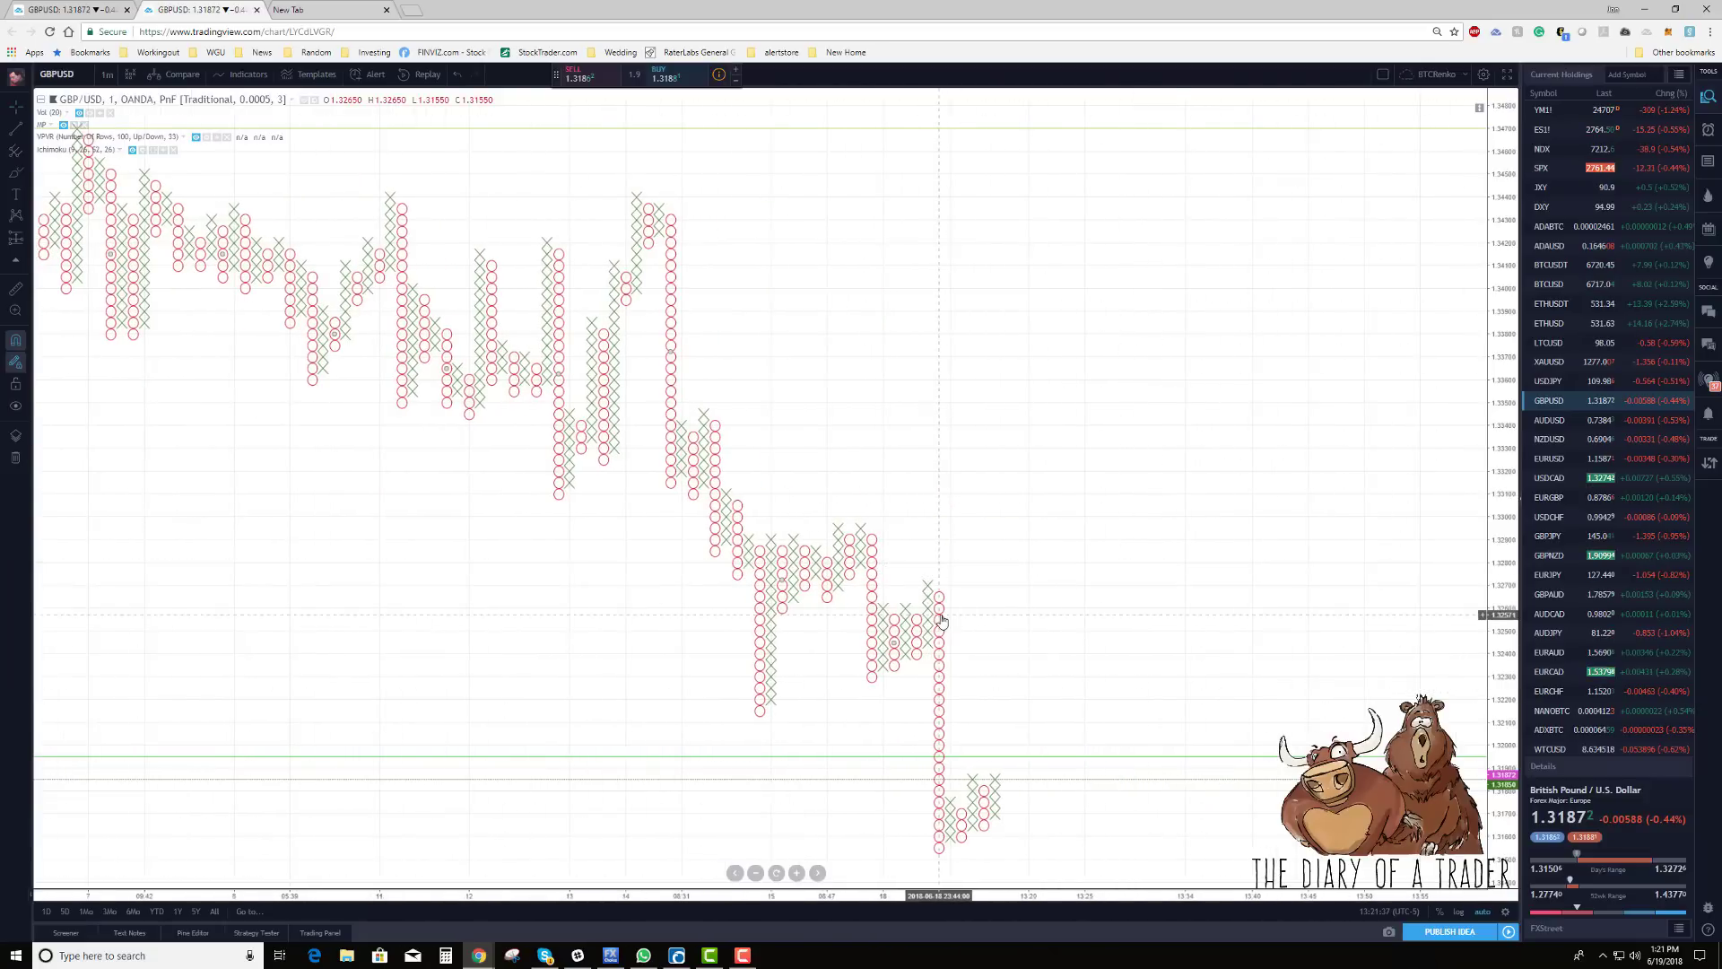
{"action": "scroll", "coordinate": [1016, 487], "scroll_direction": "down", "scroll_amount": 3}
{"action": "scroll", "coordinate": [1113, 520], "scroll_direction": "up", "scroll_amount": 3}
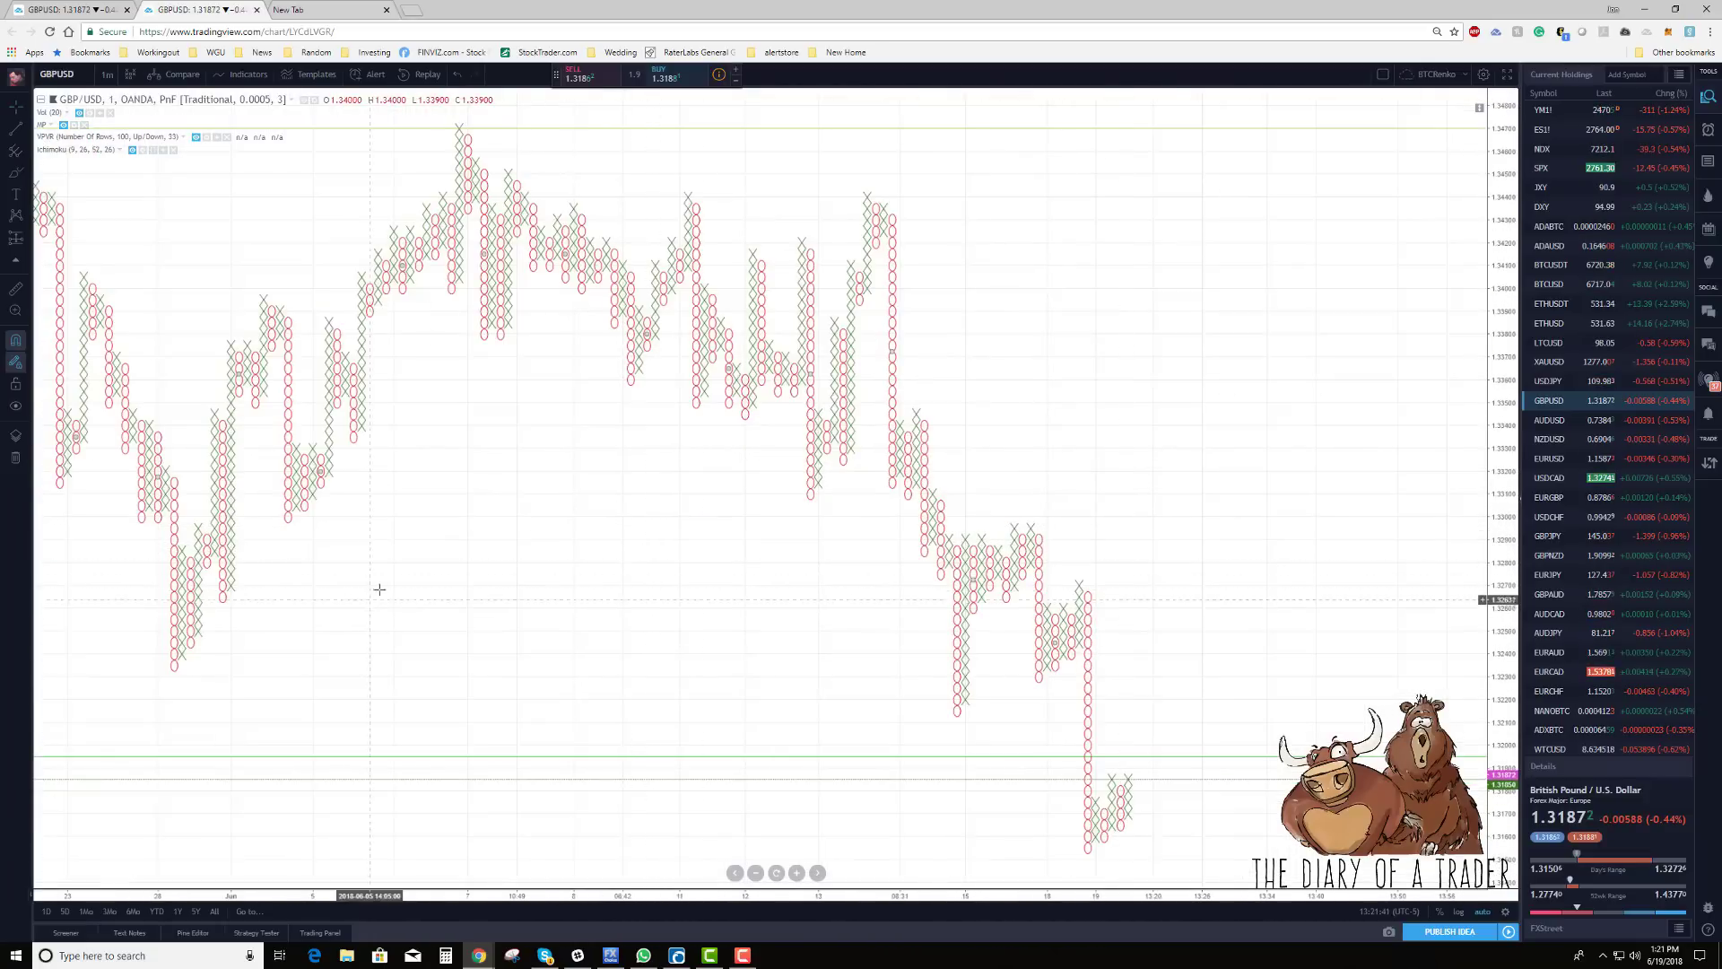
{"action": "left_click_drag", "start_coordinate": [377, 588], "coordinate": [790, 628]}
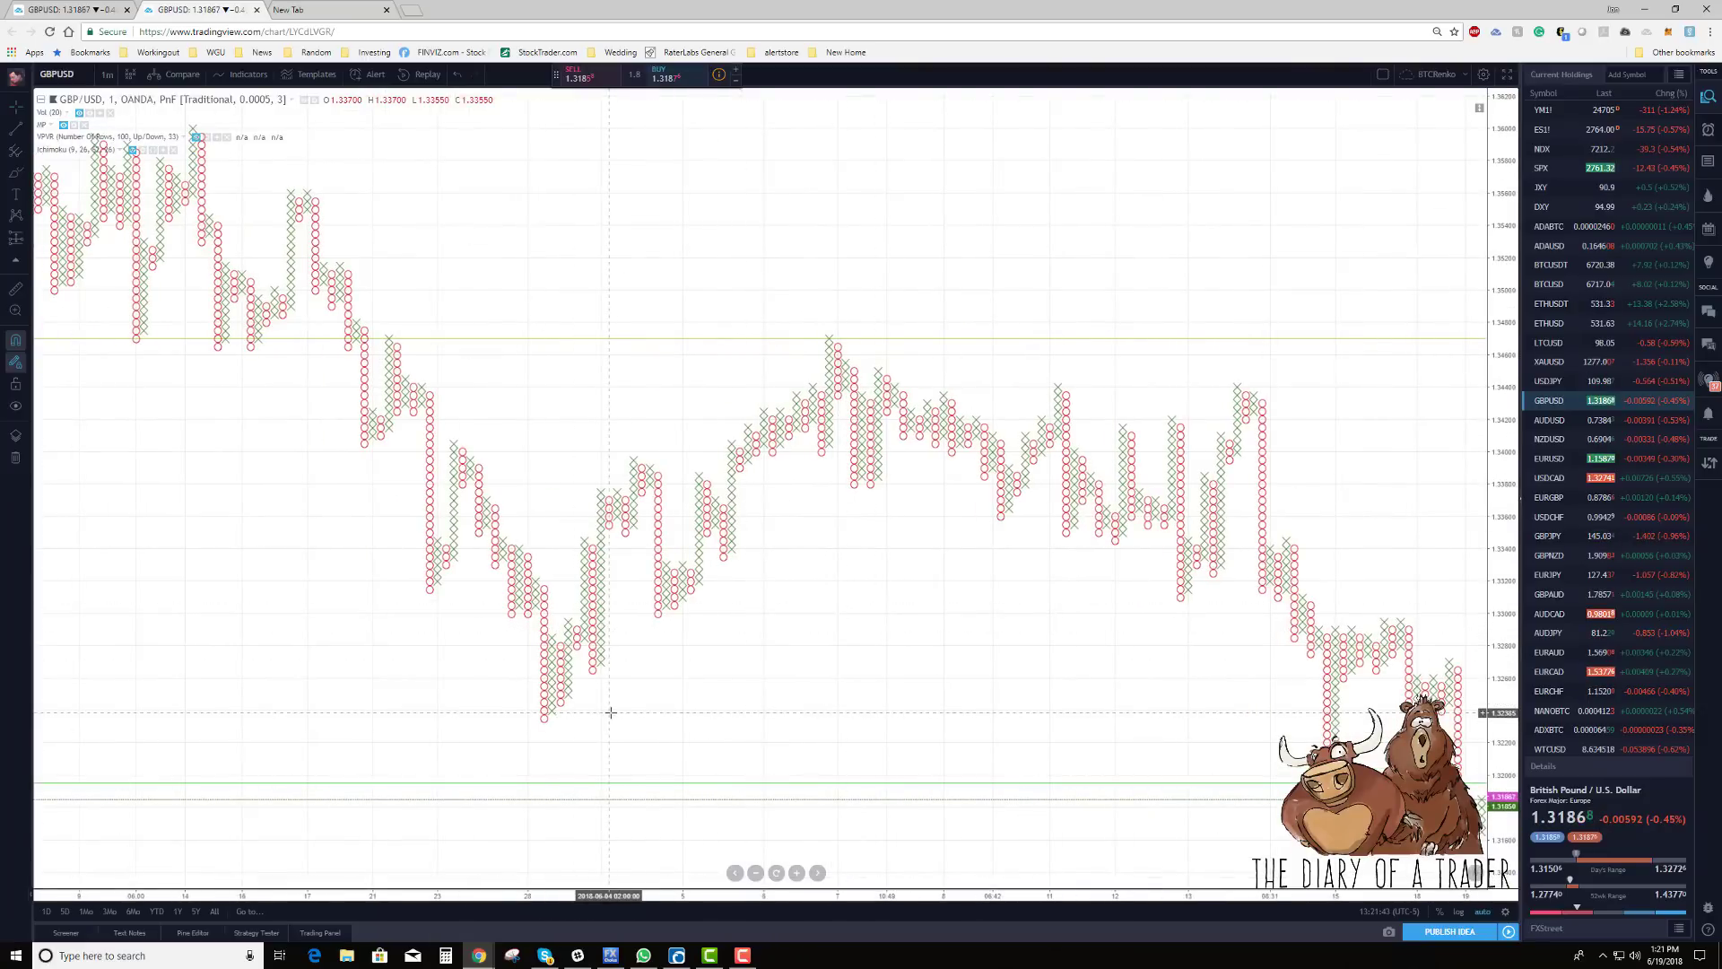
{"action": "left_click_drag", "start_coordinate": [604, 703], "coordinate": [868, 715]}
{"action": "scroll", "coordinate": [863, 701], "scroll_direction": "up", "scroll_amount": 3}
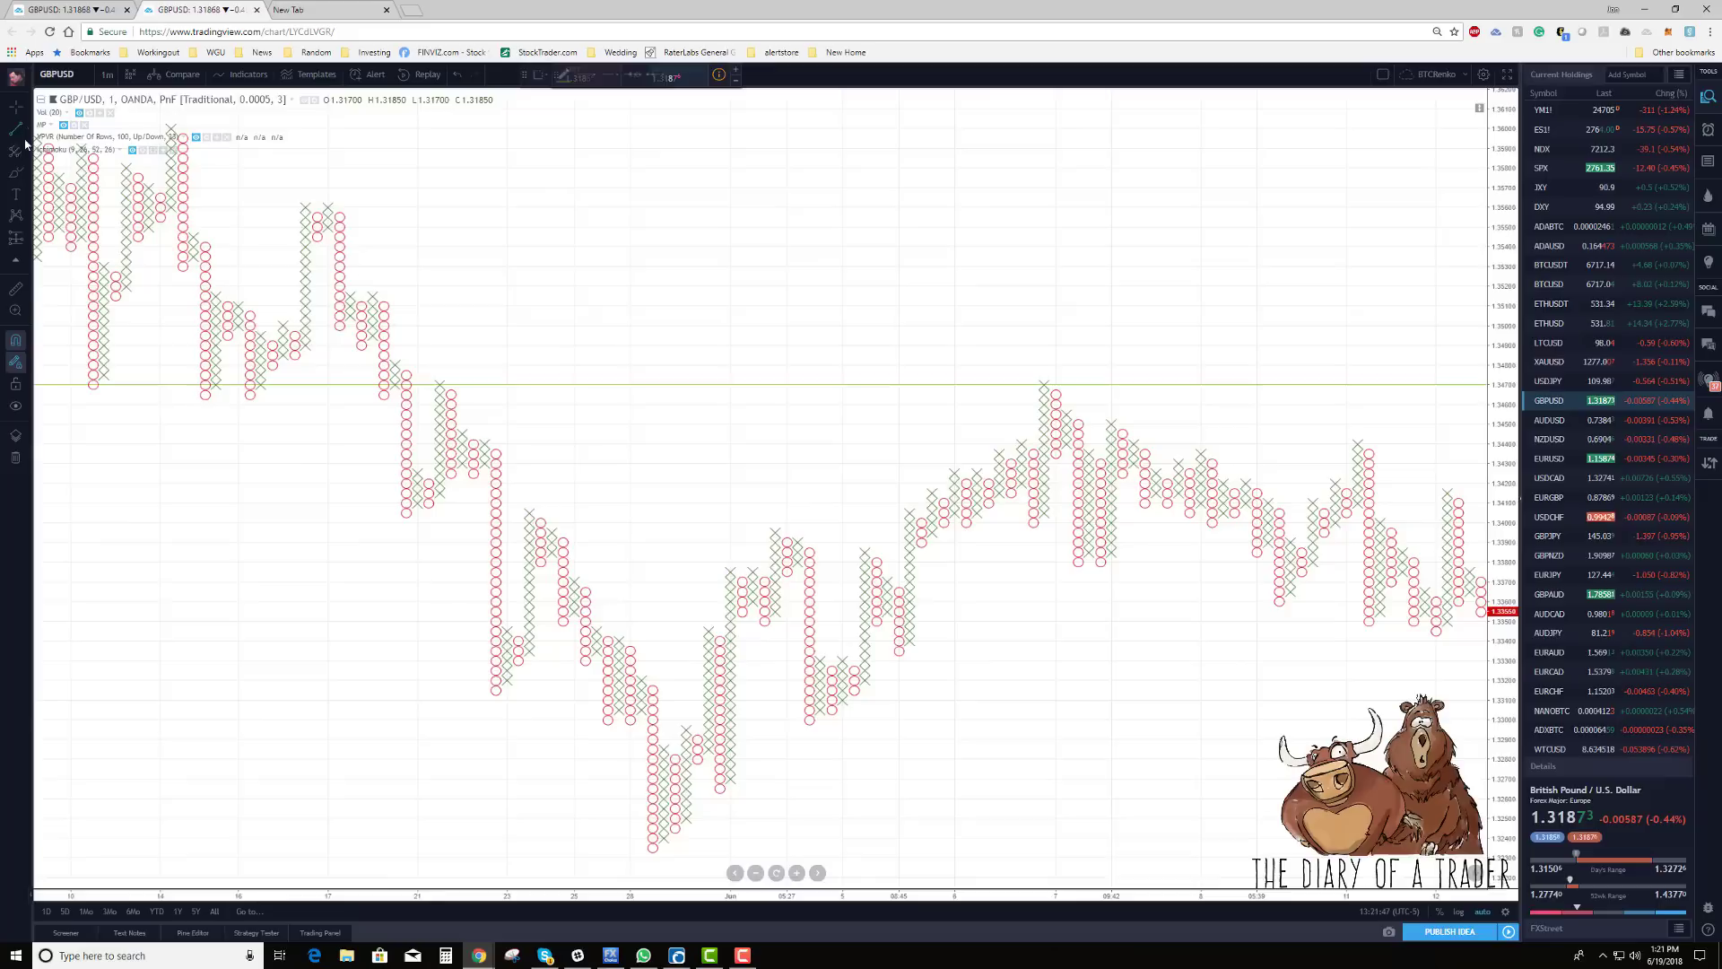
Step: Draw a rising trend line from the recent swing low through the higher lows
{"action": "left_click", "coordinate": [652, 846]}
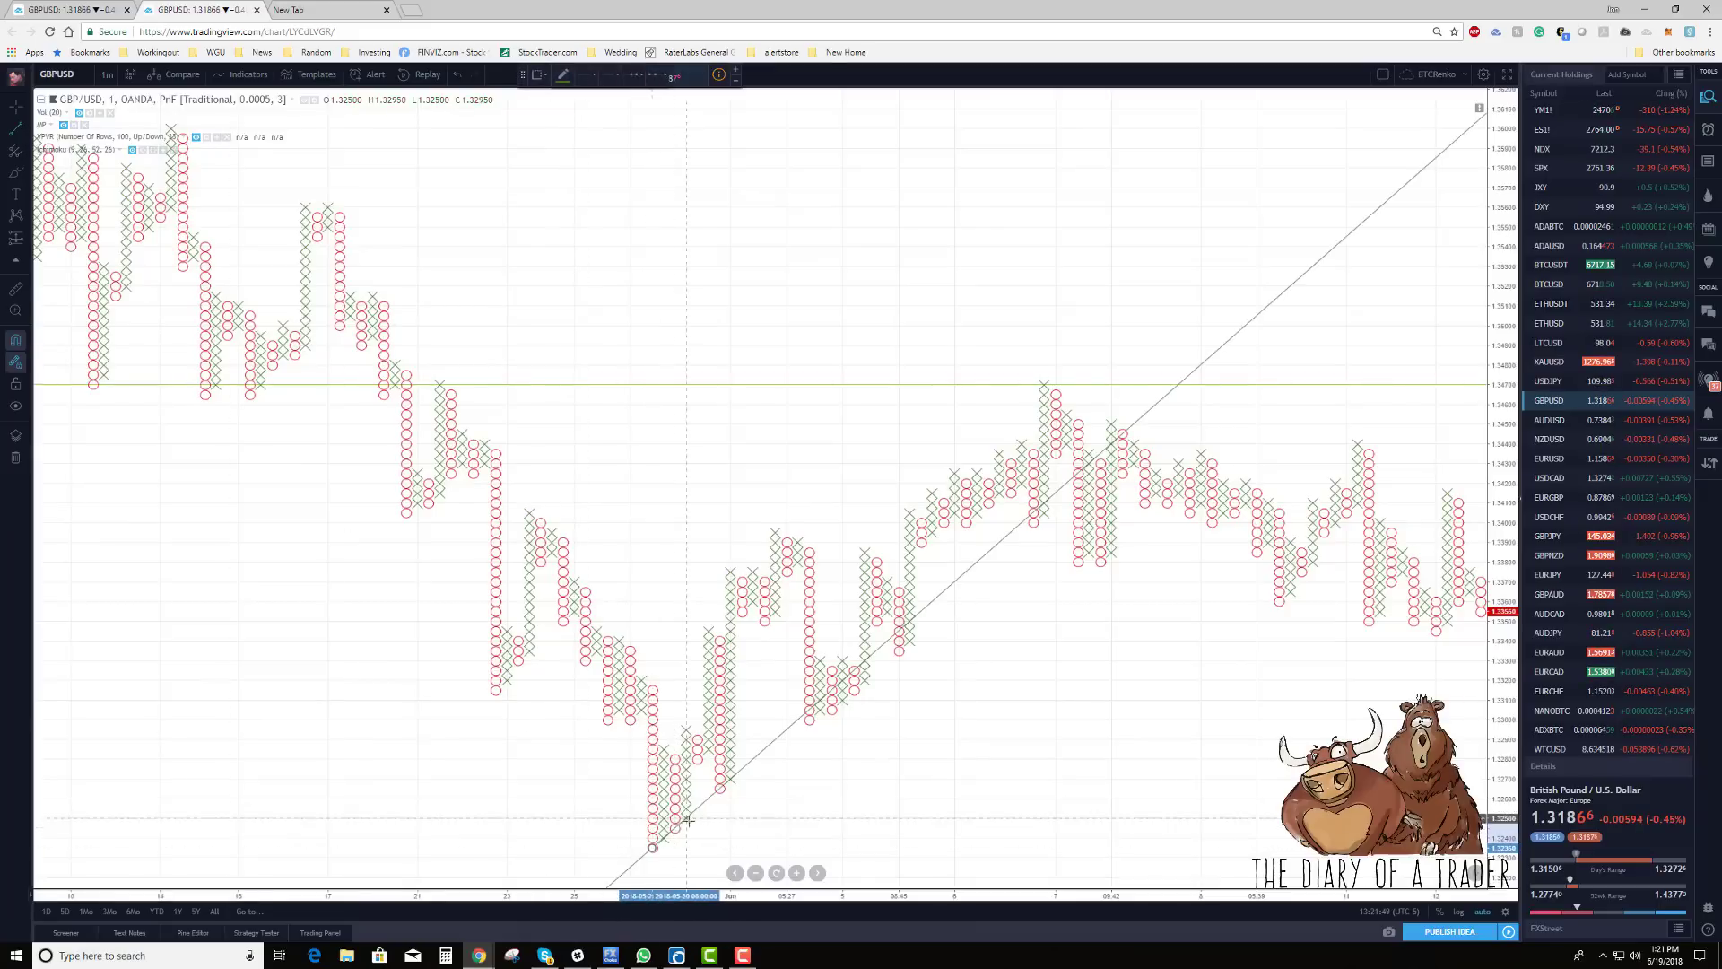
{"action": "left_click", "coordinate": [909, 641]}
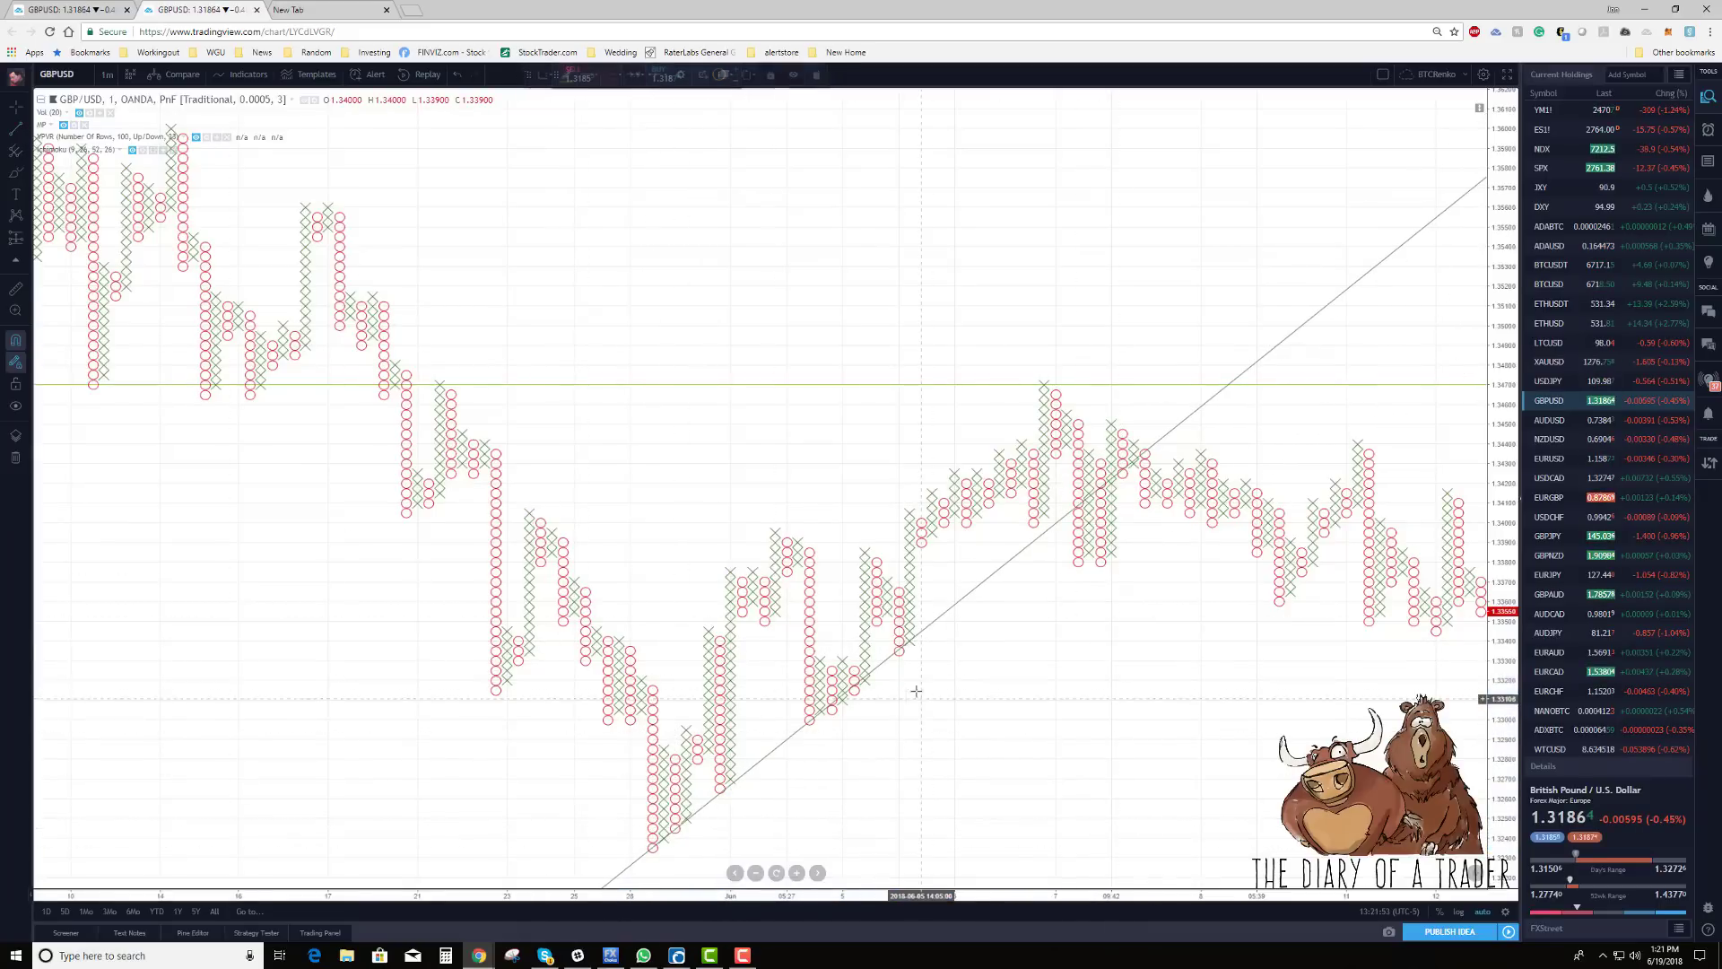
{"action": "scroll", "coordinate": [1102, 647], "scroll_direction": "right", "scroll_amount": 10}
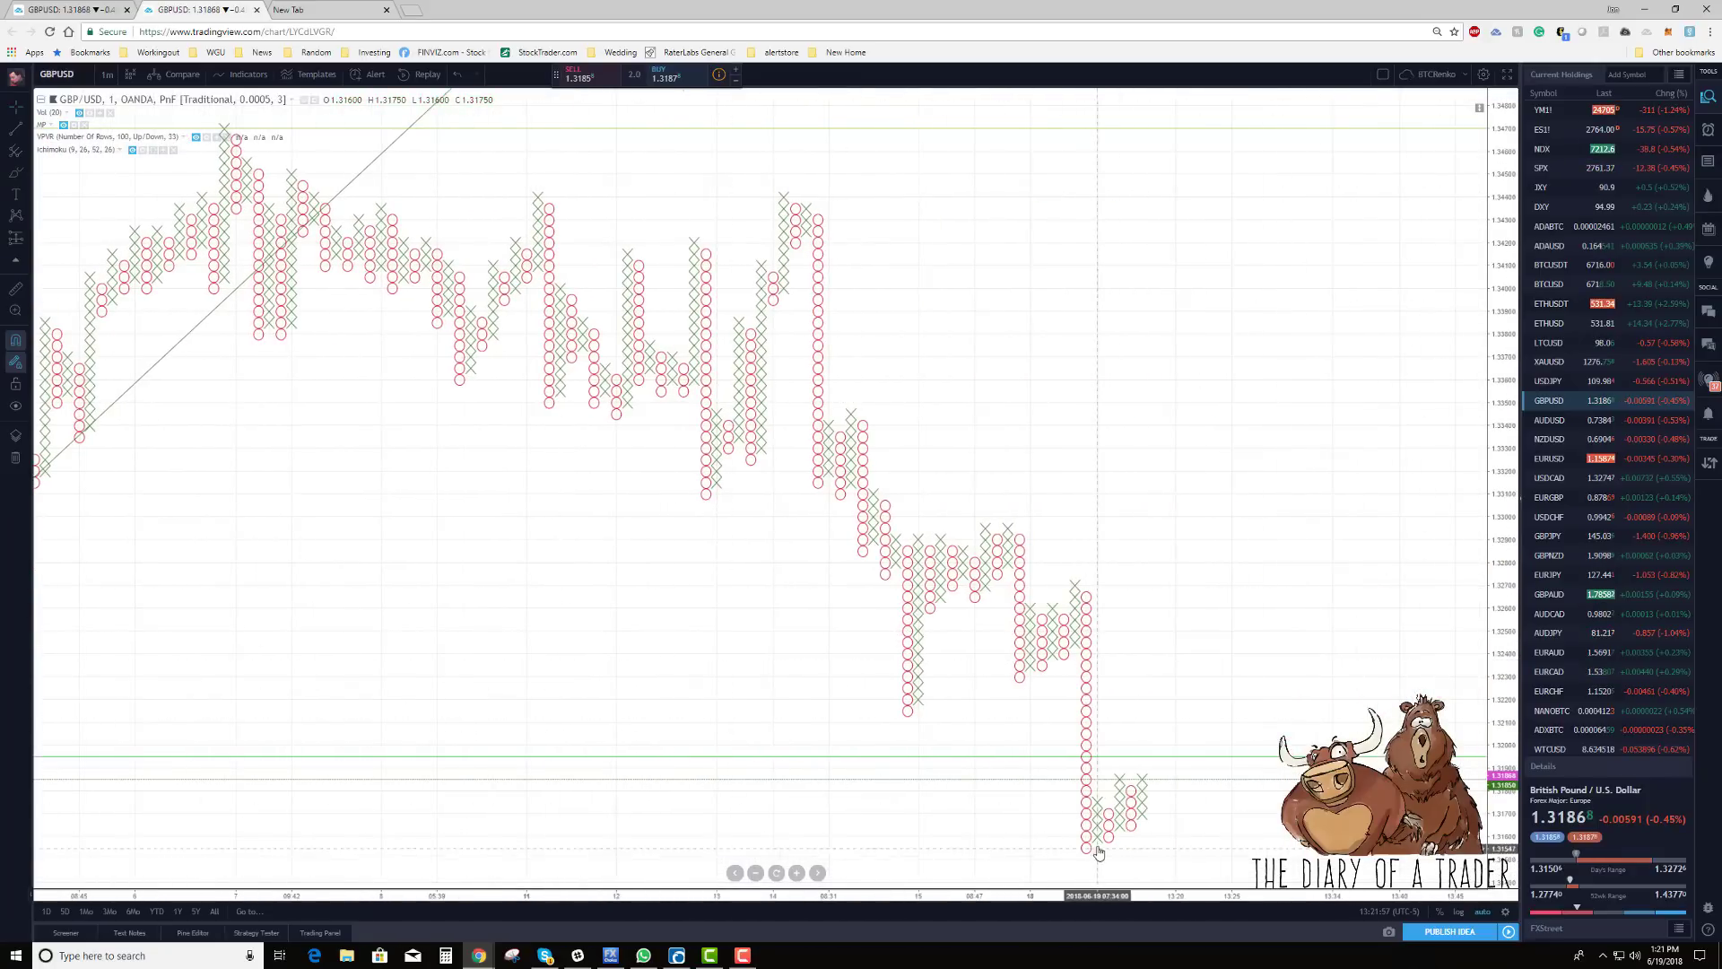
{"action": "scroll", "coordinate": [1176, 676], "scroll_direction": "down", "scroll_amount": 10}
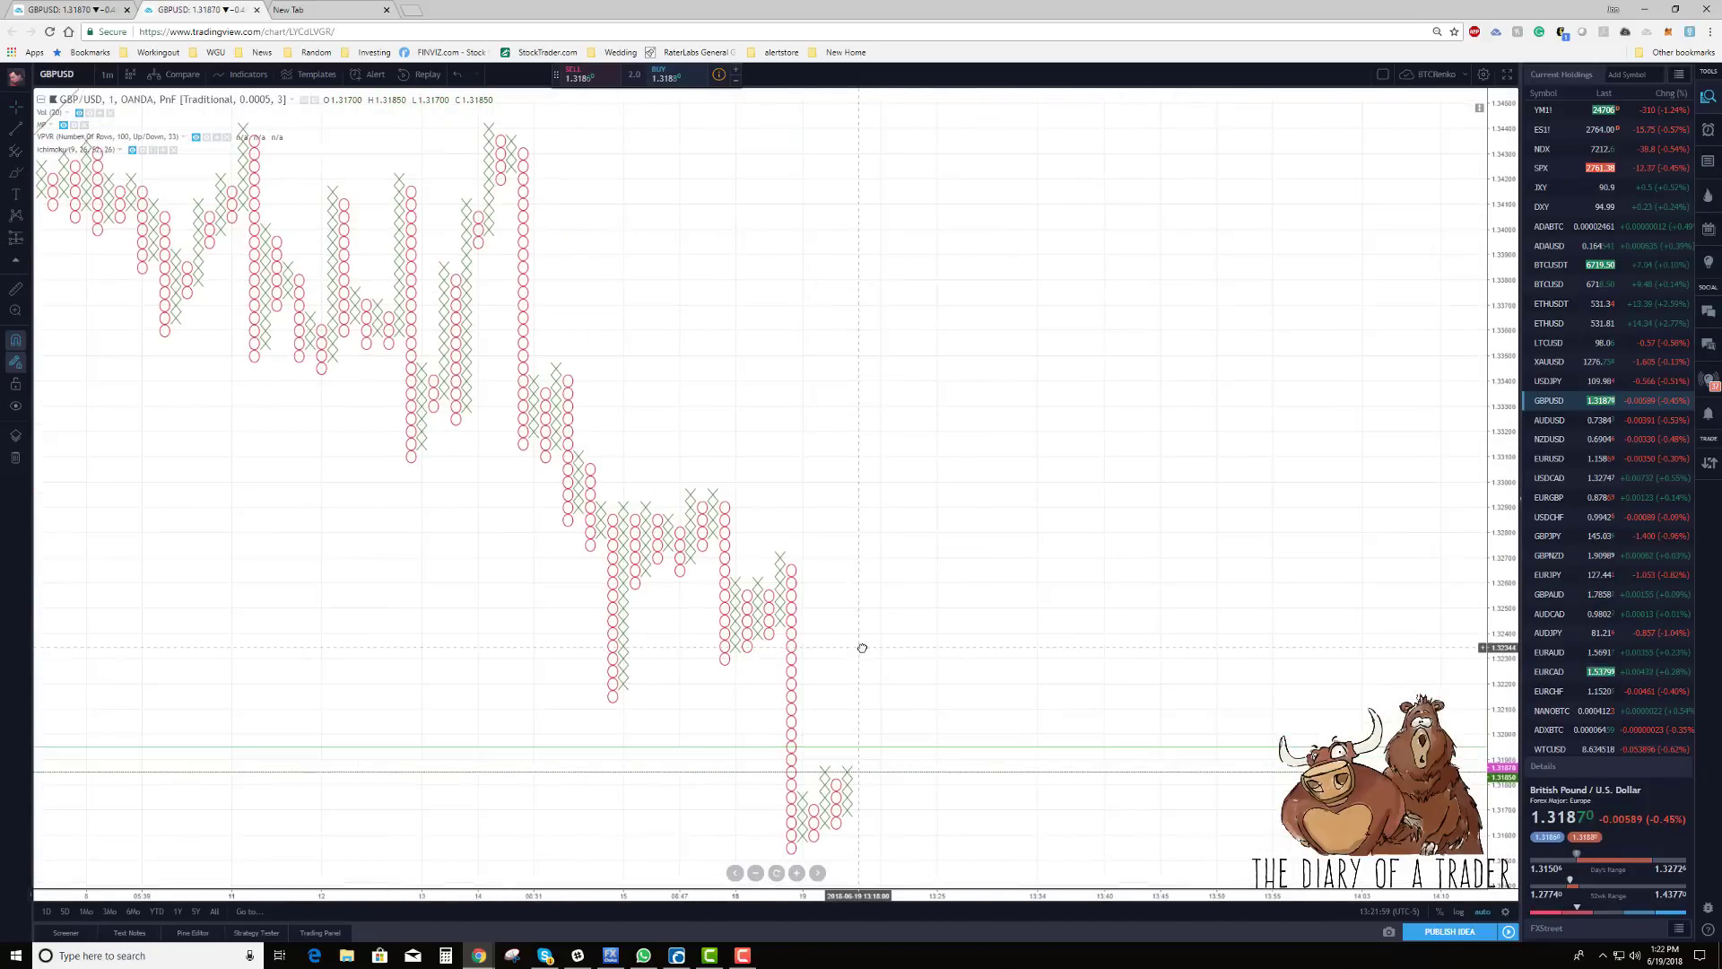
{"action": "scroll", "coordinate": [1138, 621], "scroll_direction": "down", "scroll_amount": 5}
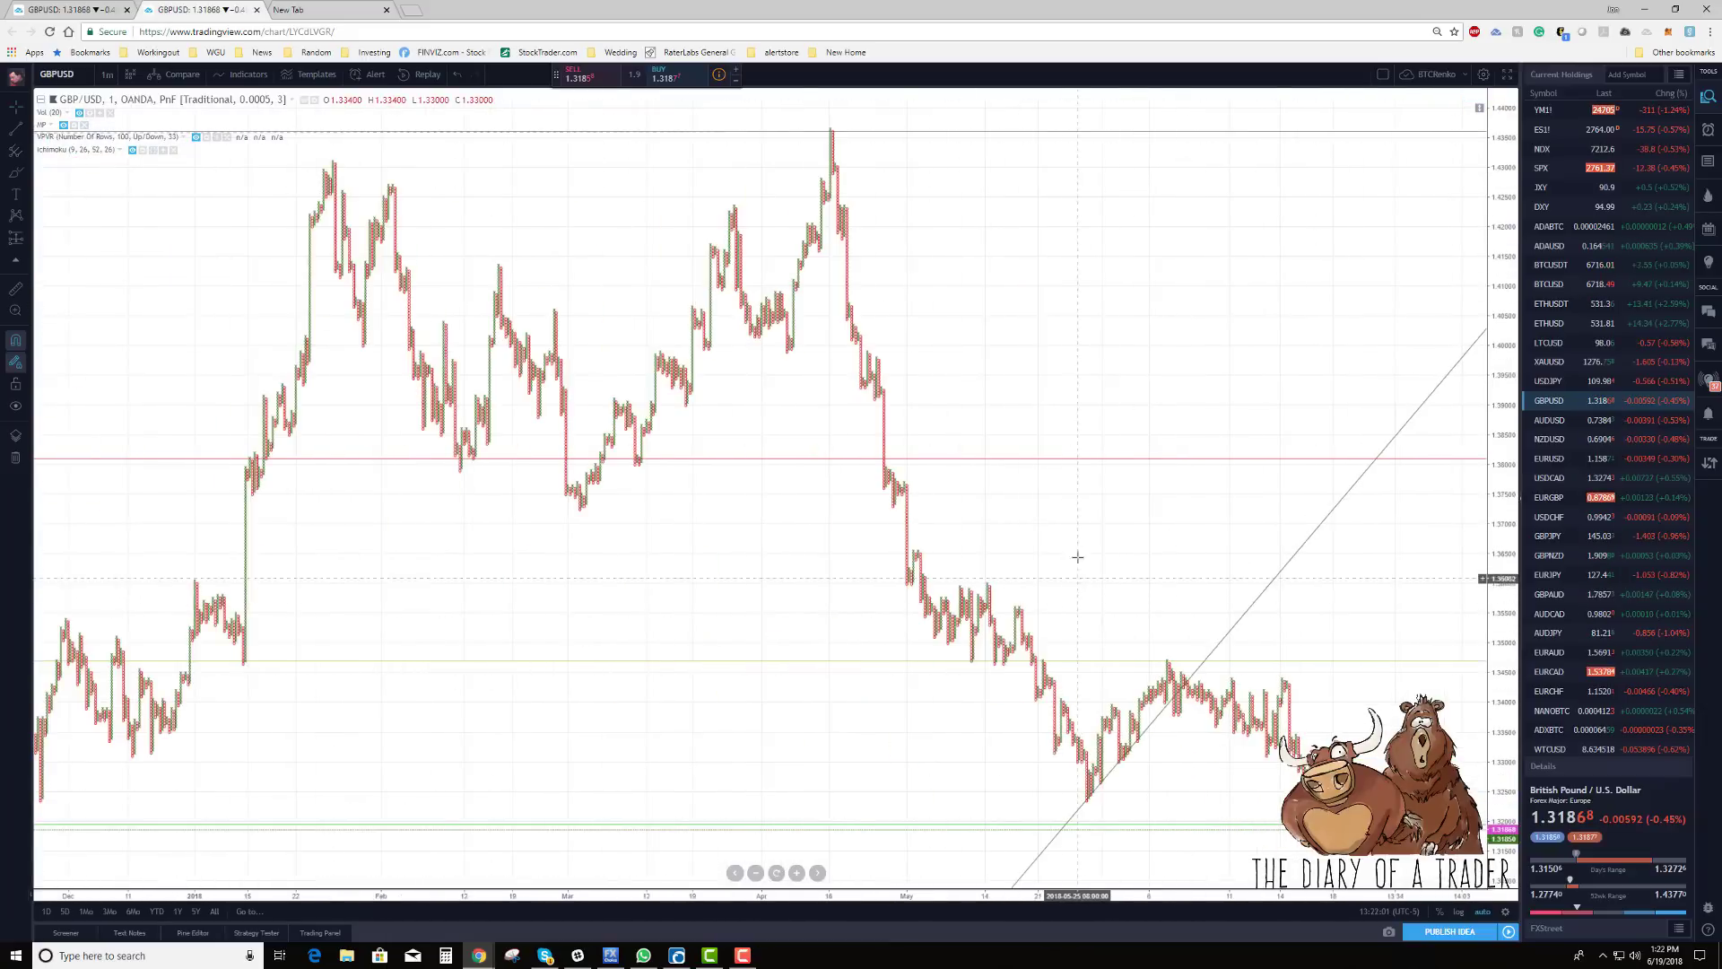
Step: Delete the horizontal lines near the top of the chart
{"action": "left_click", "coordinate": [864, 135]}
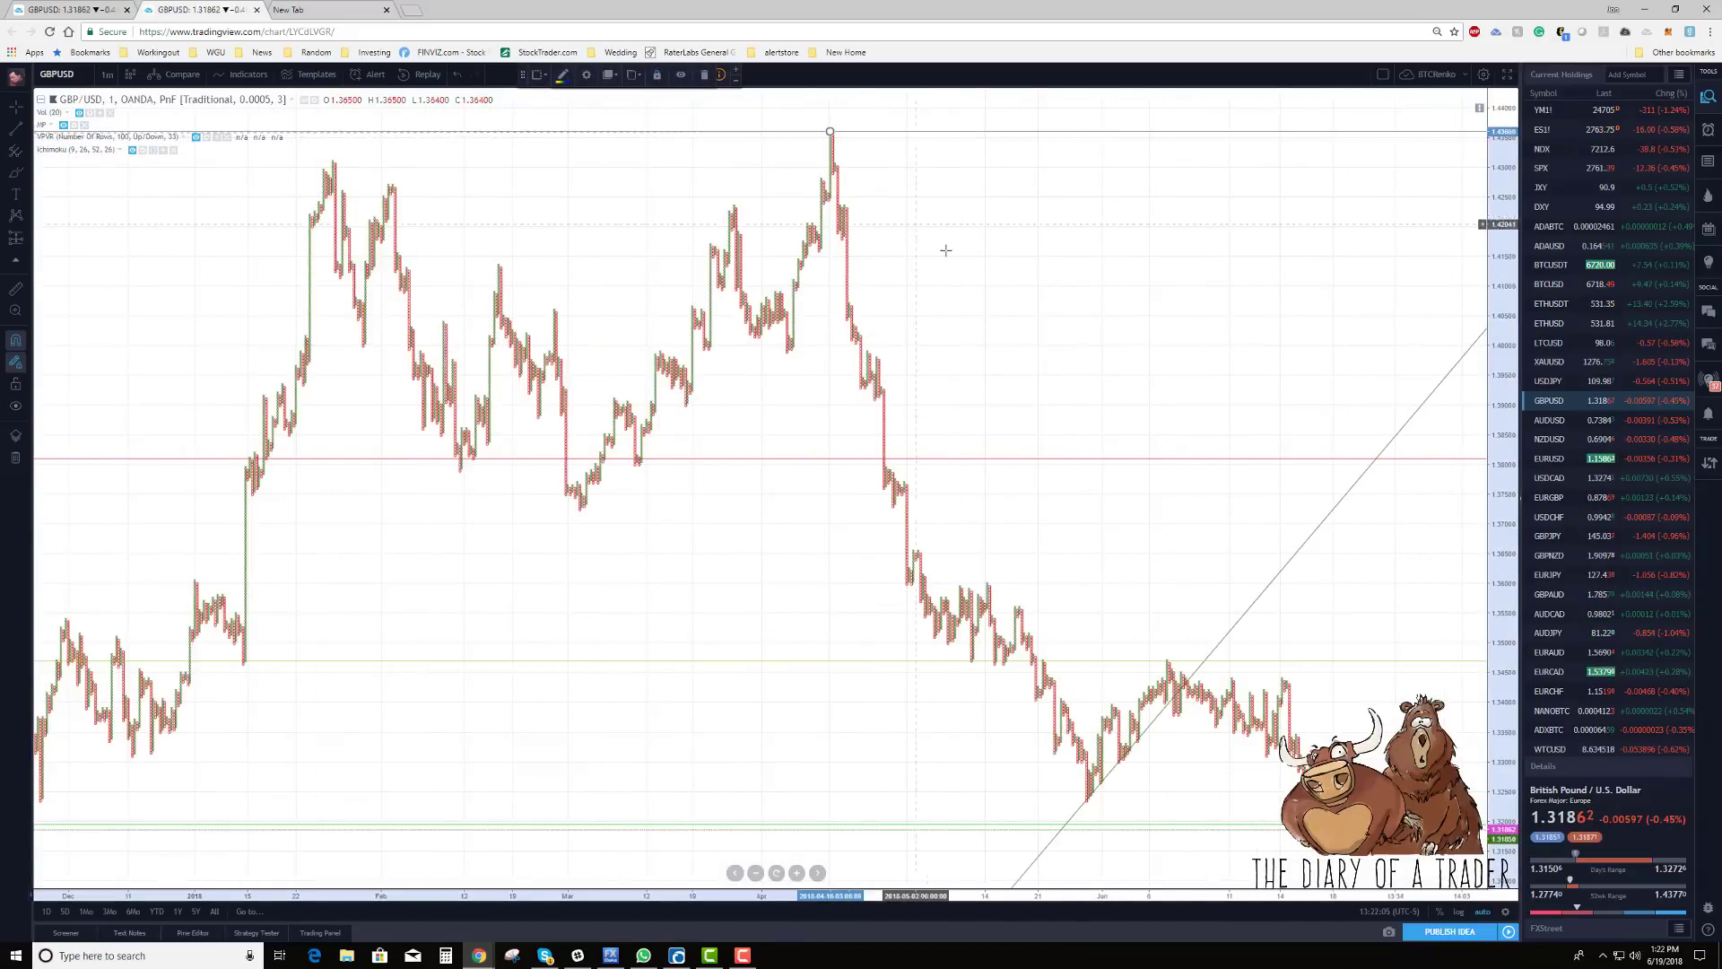
{"action": "key", "text": "Delete"}
{"action": "left_click_drag", "start_coordinate": [1011, 362], "coordinate": [895, 435]}
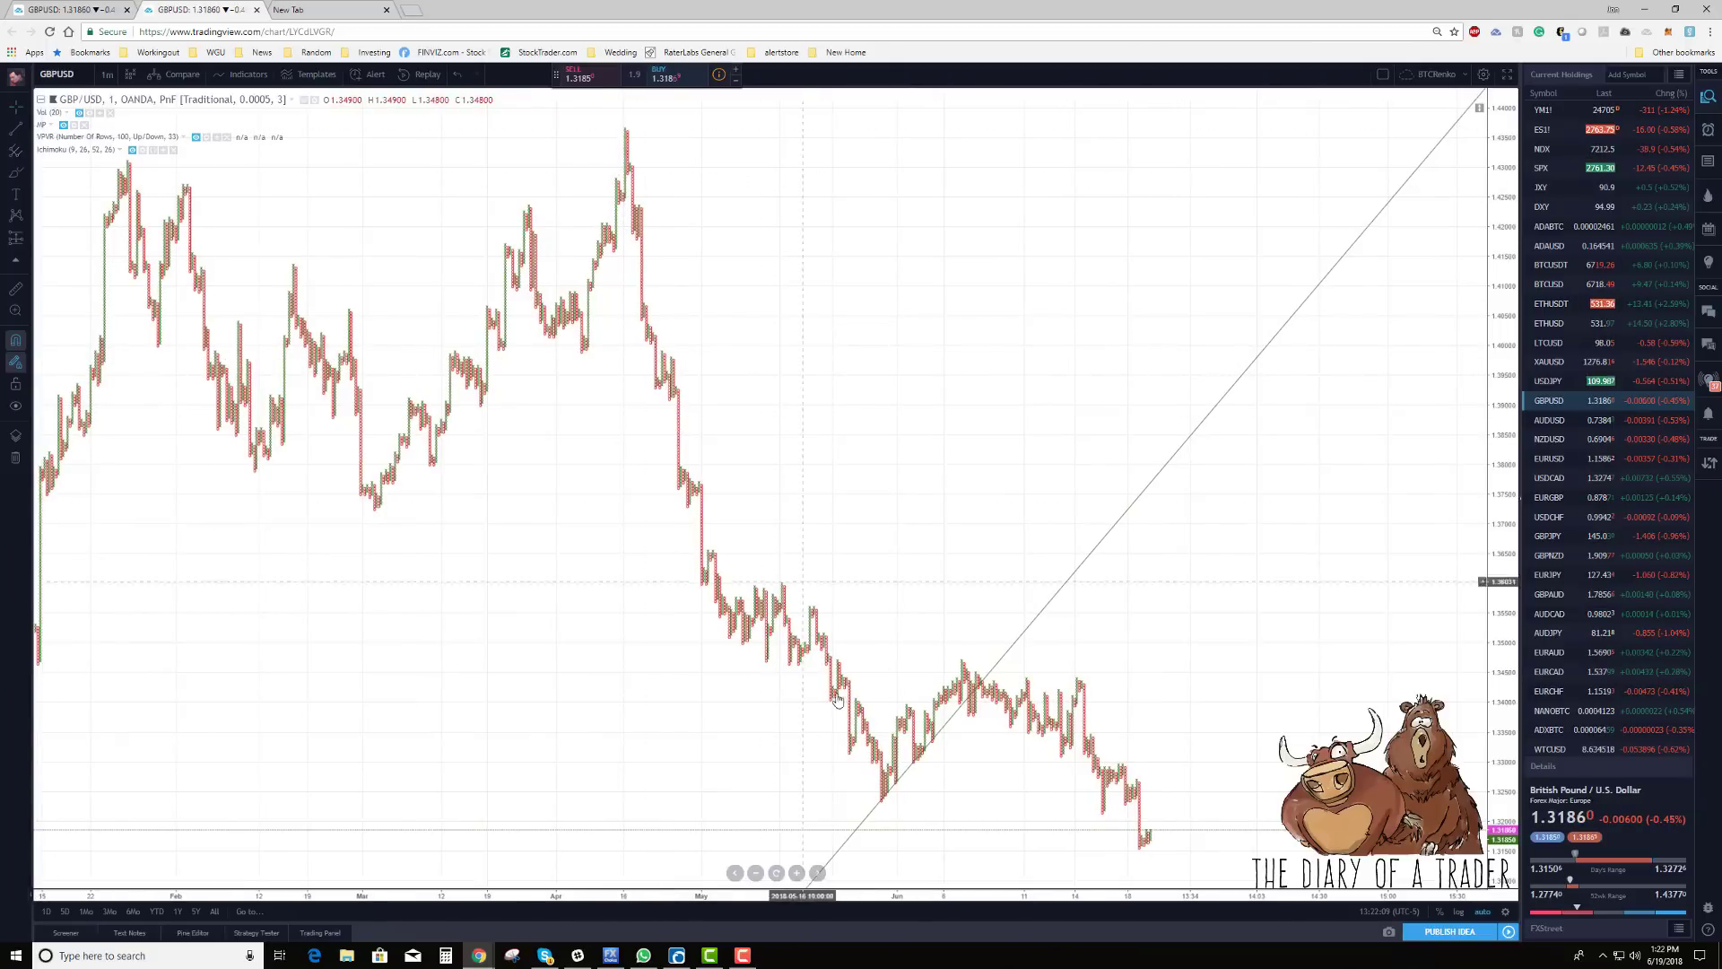
Step: Draw a Fibonacci retracement from the 1.43650 peak down to the 1.31550 low
{"action": "left_click", "coordinate": [30, 150]}
{"action": "left_click", "coordinate": [99, 368]}
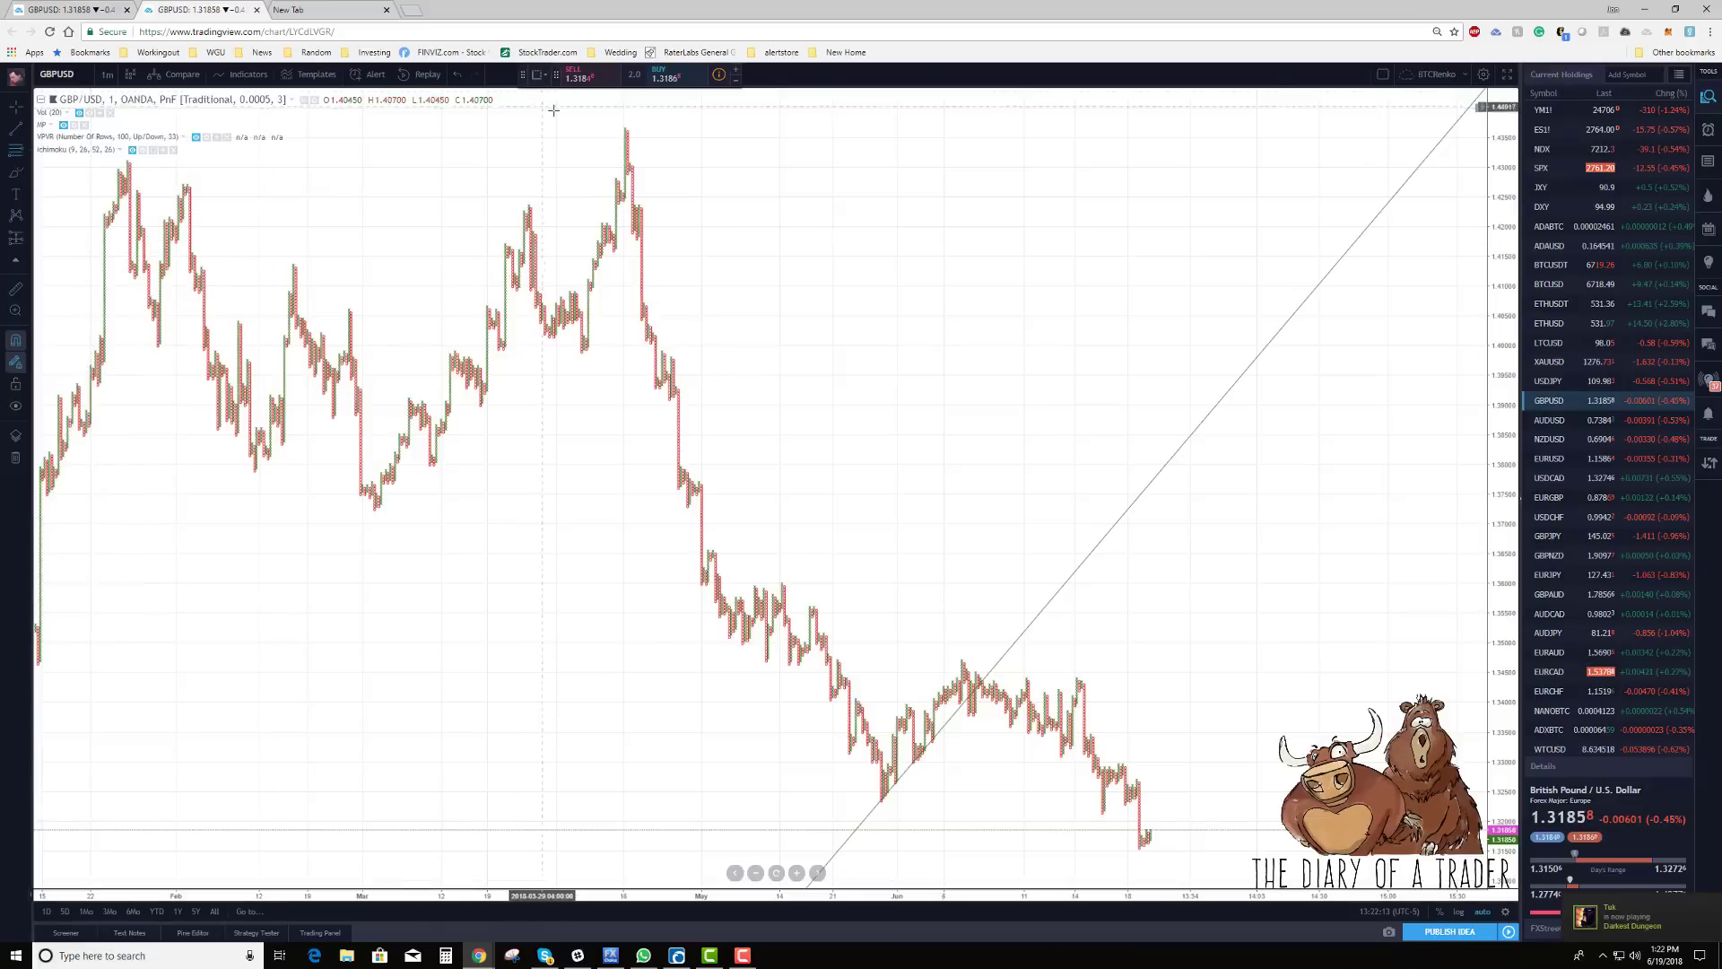
{"action": "left_click", "coordinate": [625, 128]}
{"action": "scroll", "coordinate": [1173, 680], "scroll_direction": "up", "scroll_amount": 2}
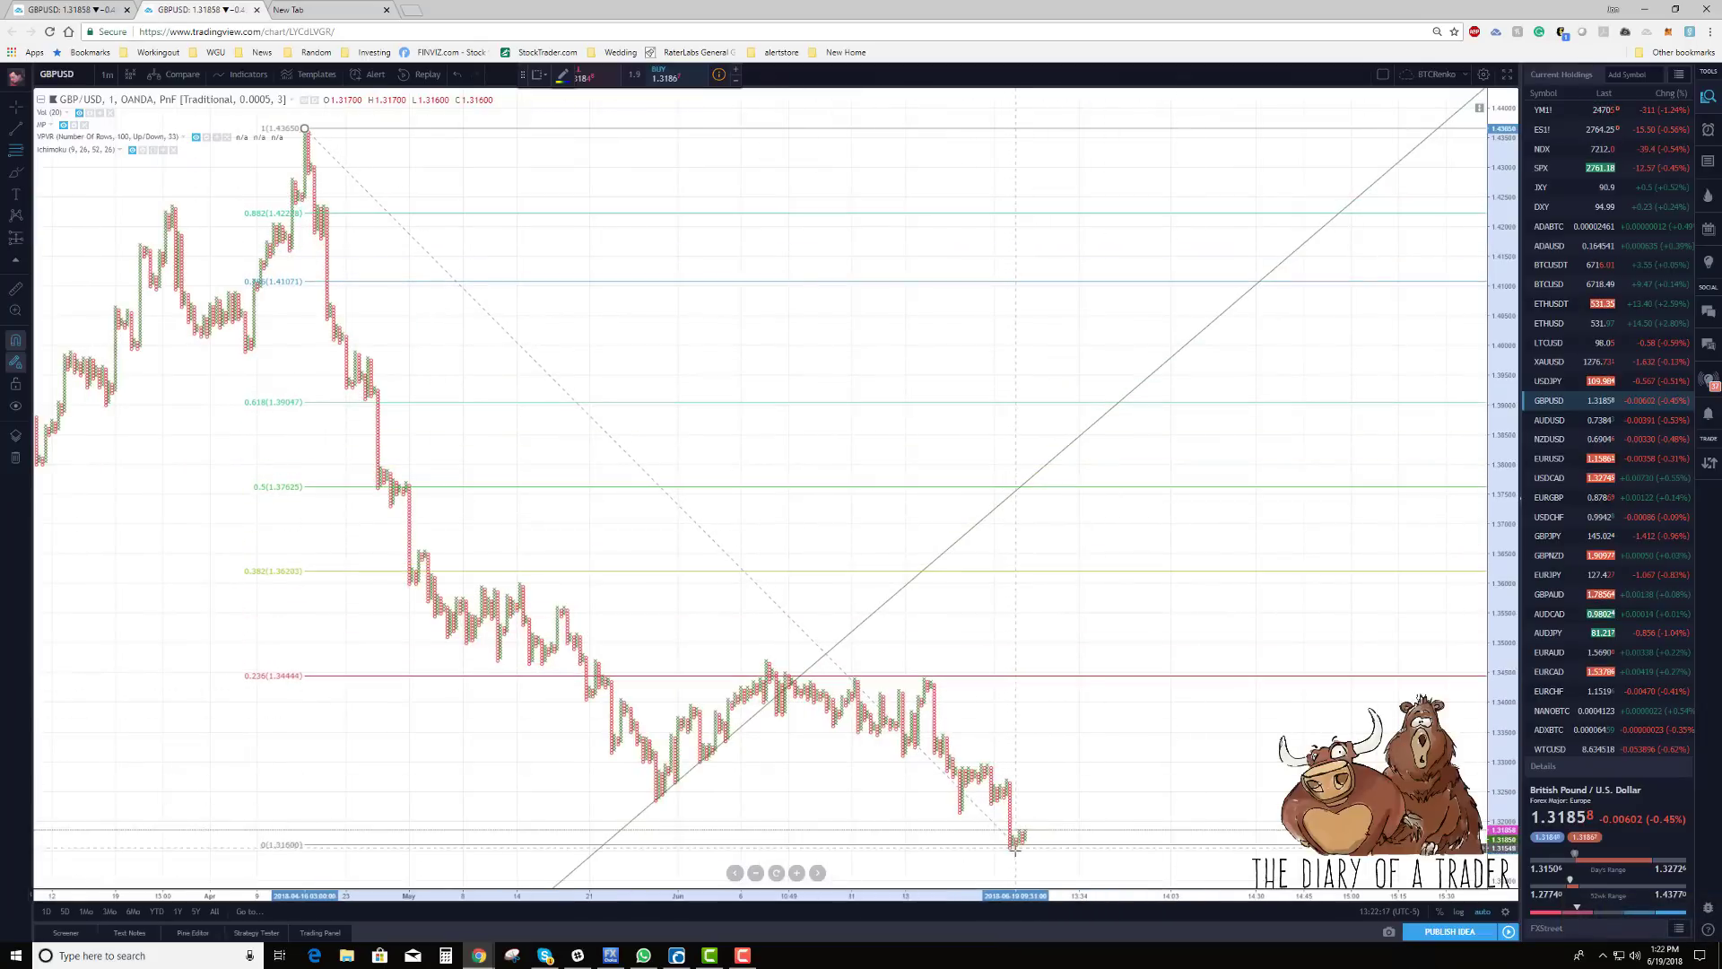
{"action": "left_click_drag", "start_coordinate": [1015, 849], "coordinate": [1010, 849]}
{"action": "scroll", "coordinate": [897, 475], "scroll_direction": "up", "scroll_amount": 5}
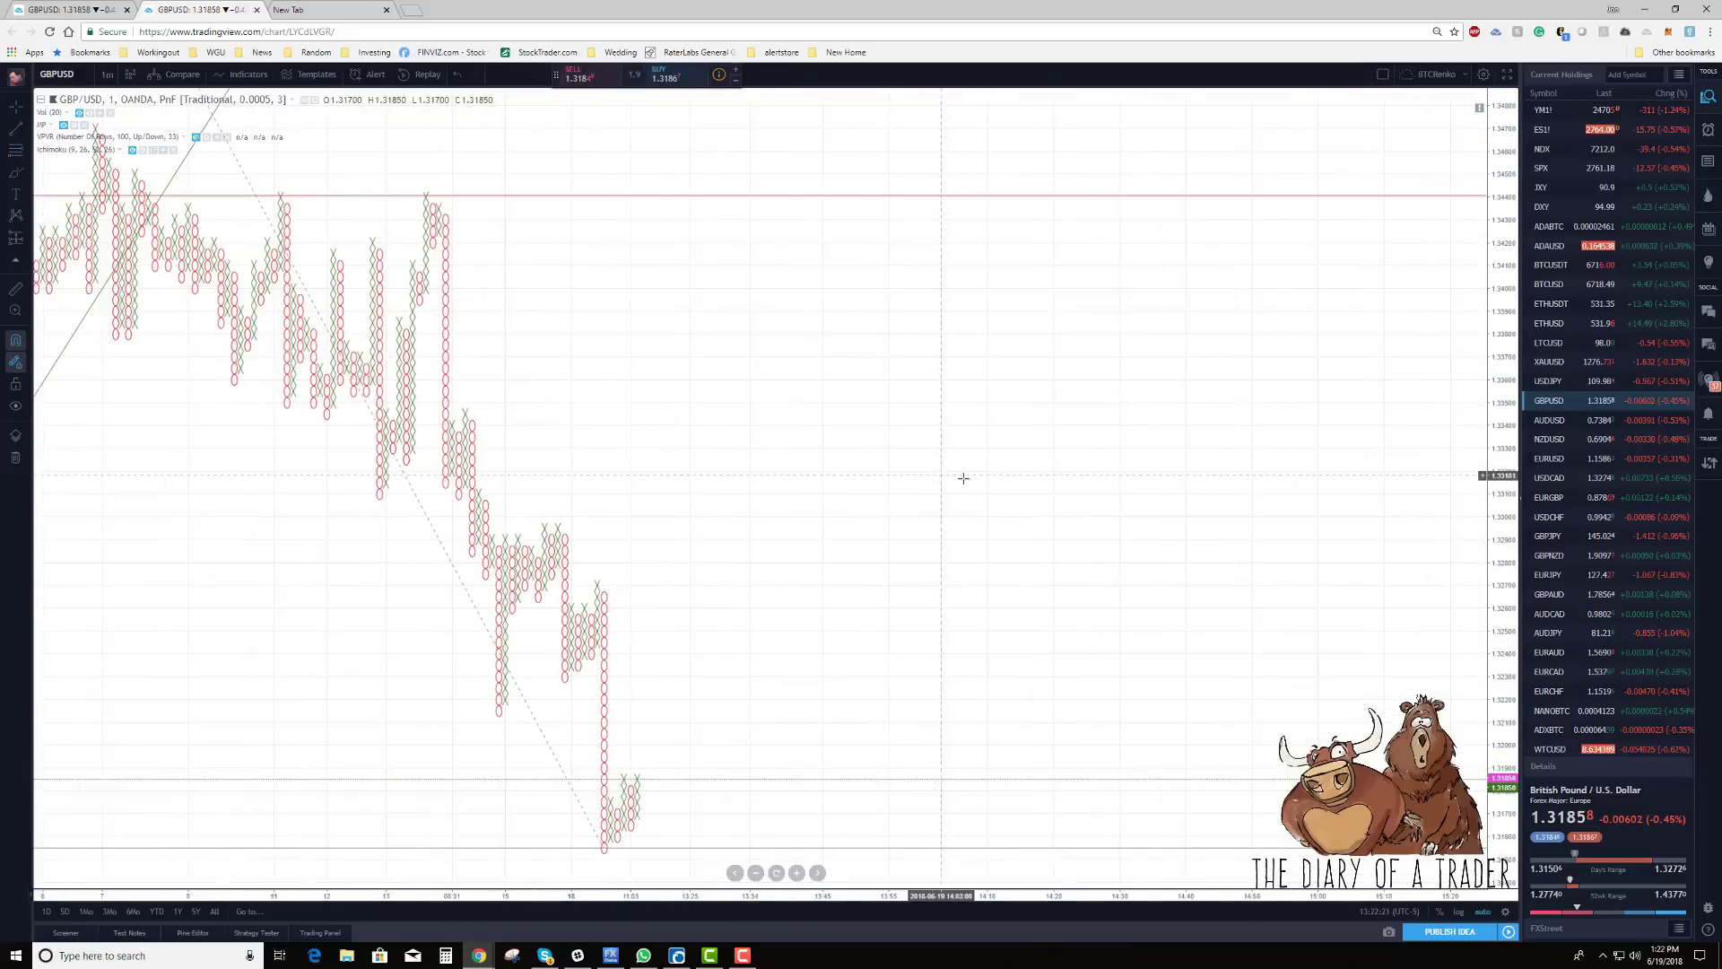
{"action": "scroll", "coordinate": [964, 478], "scroll_direction": "down", "scroll_amount": 5}
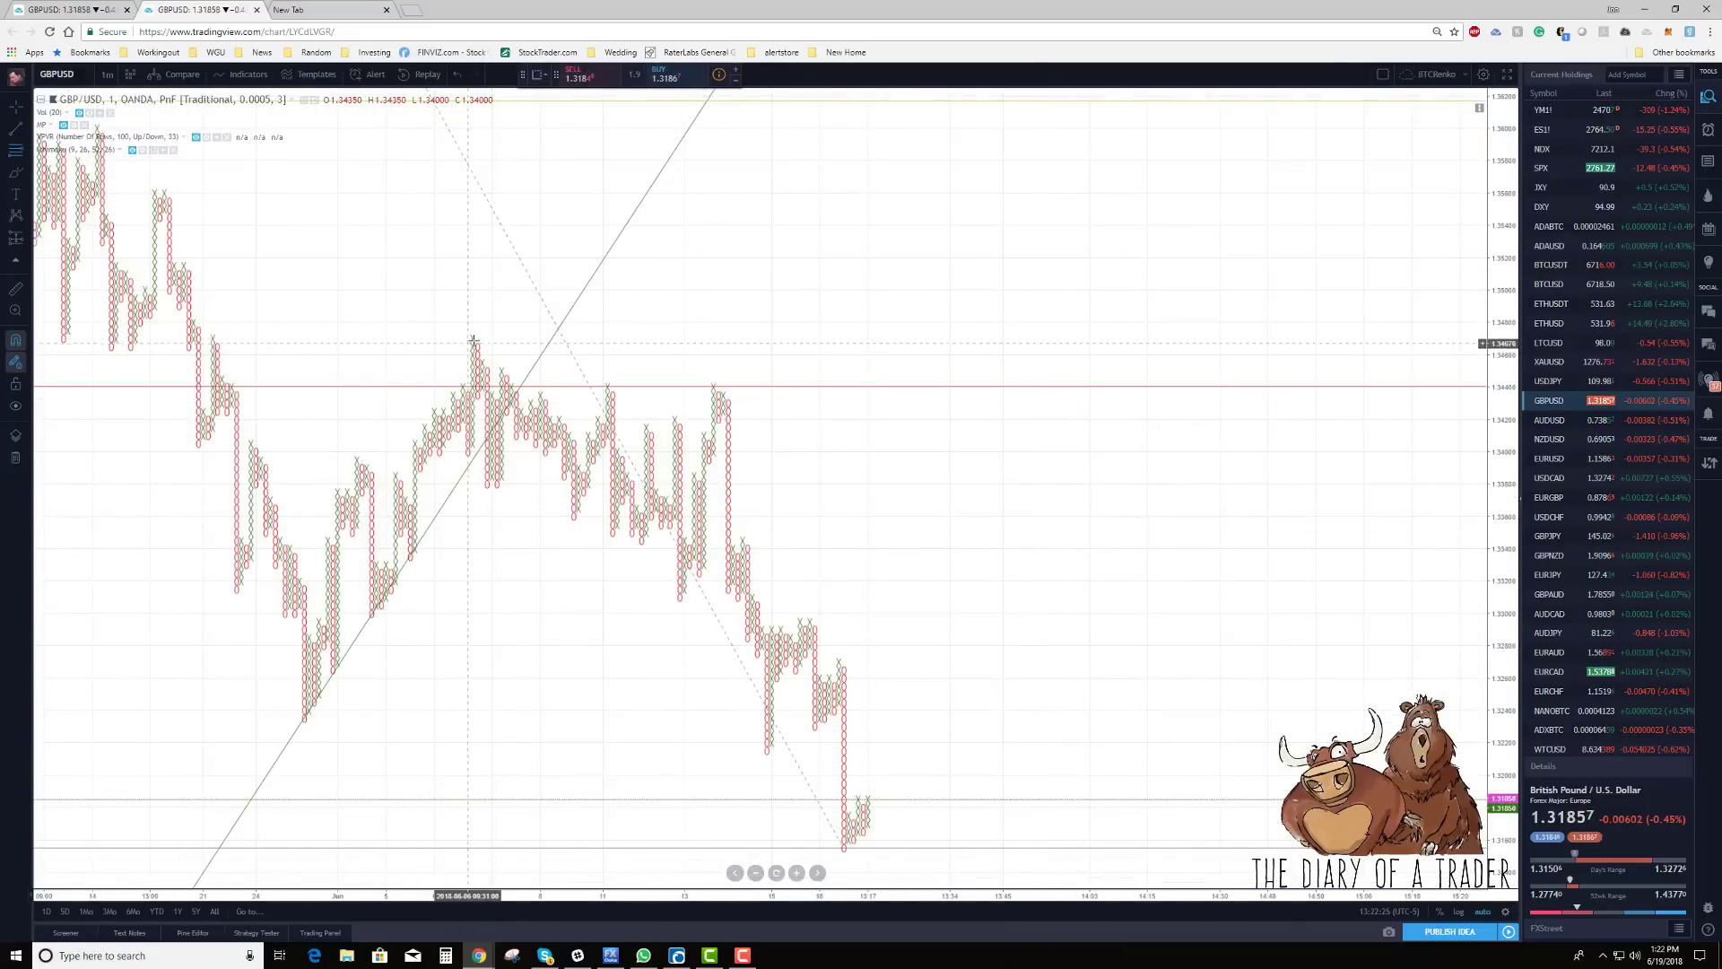
Step: Draw a second Fibonacci retracement from 1.34700 down to 1.31550, then reveal earlier March history
{"action": "mouse_move", "coordinate": [473, 340]}
{"action": "left_mouse_down"}
{"action": "mouse_move", "coordinate": [839, 812]}
{"action": "mouse_move", "coordinate": [844, 850]}
{"action": "left_mouse_up"}
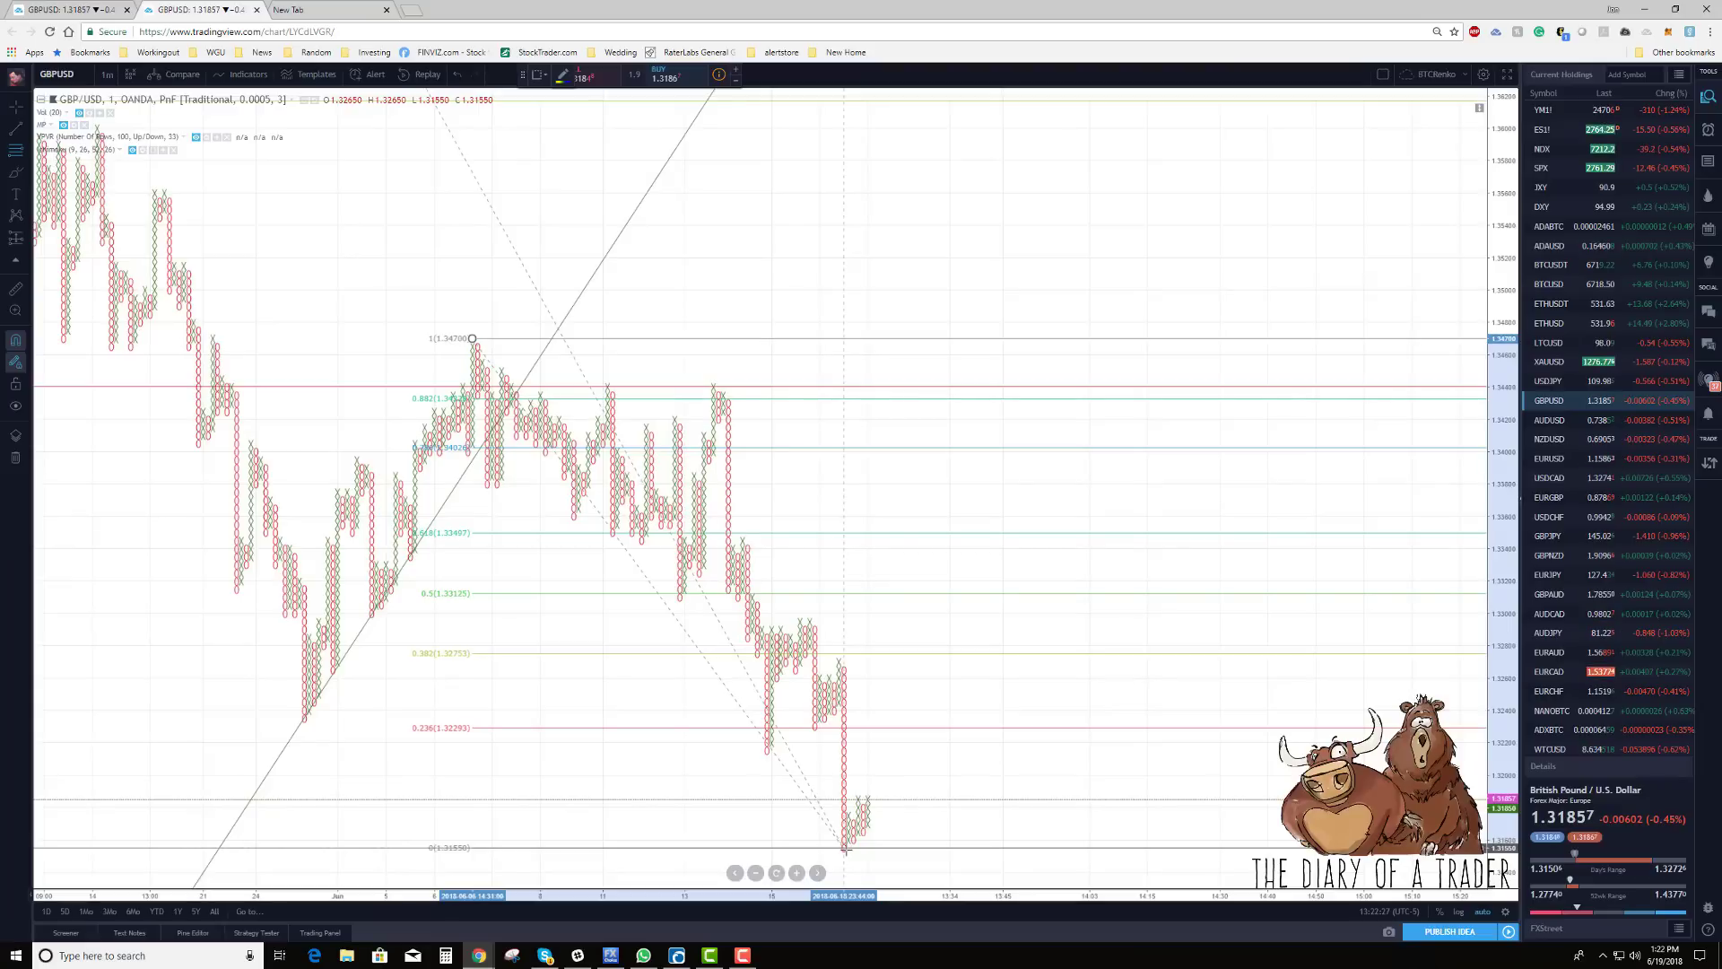
{"action": "left_click", "coordinate": [915, 676]}
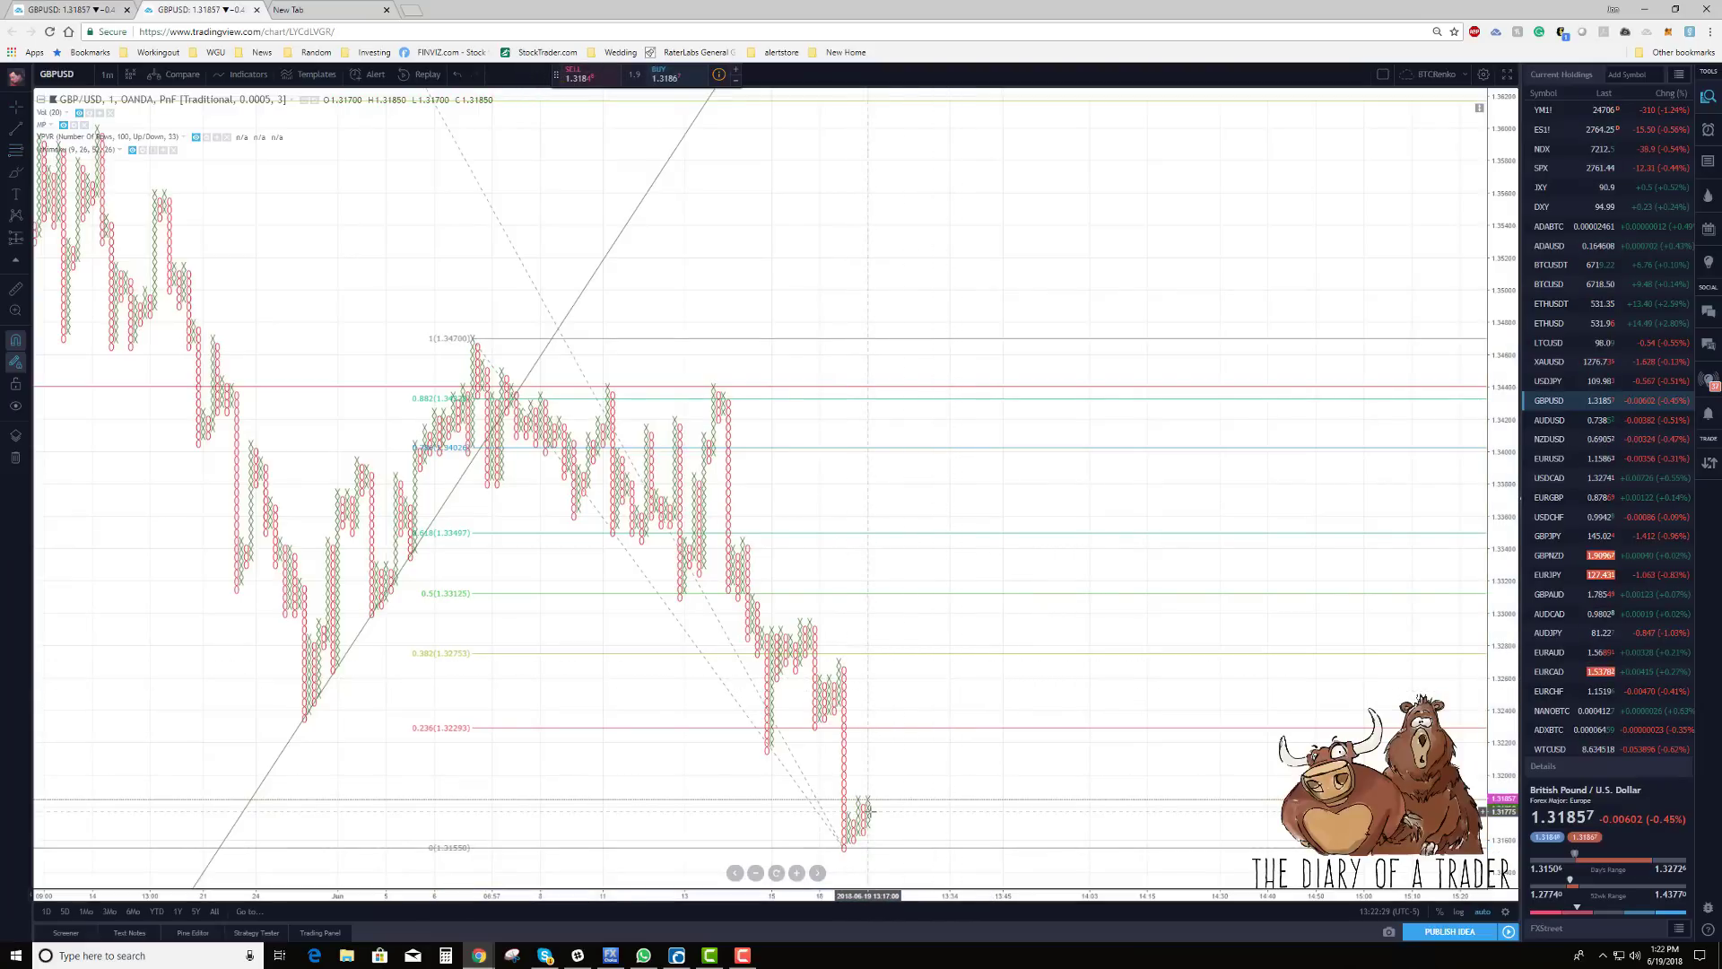
{"action": "scroll", "coordinate": [987, 762], "scroll_direction": "up", "scroll_amount": 3}
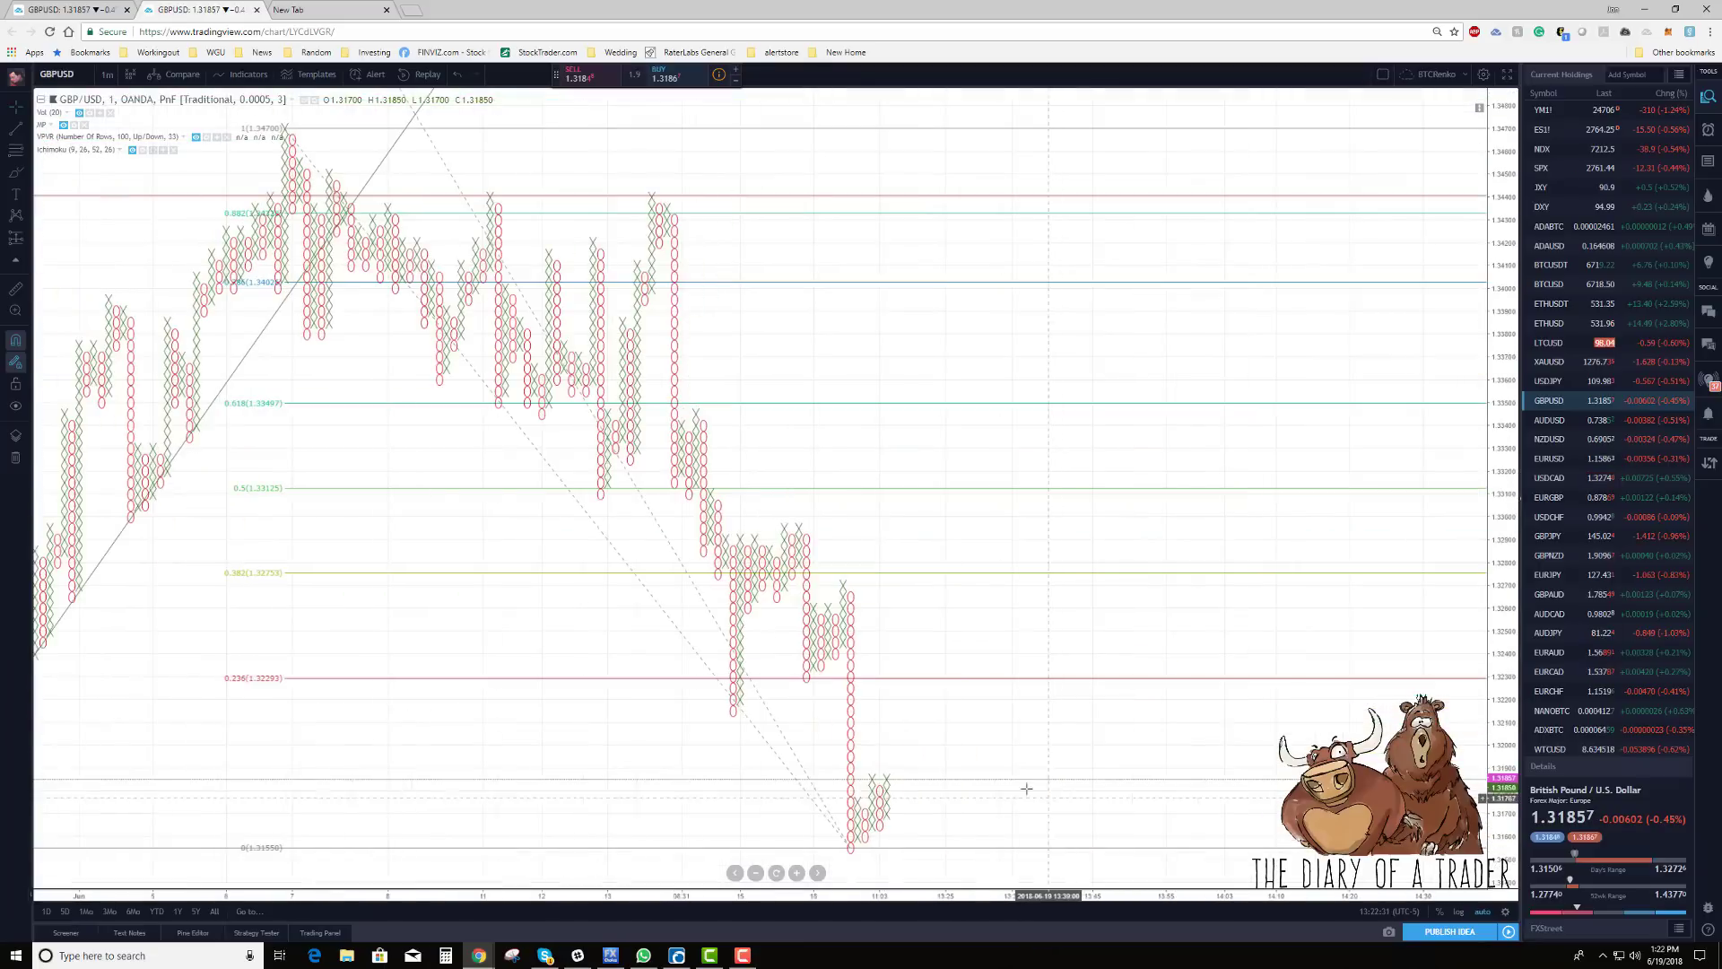
{"action": "left_click_drag", "start_coordinate": [919, 627], "coordinate": [1238, 661]}
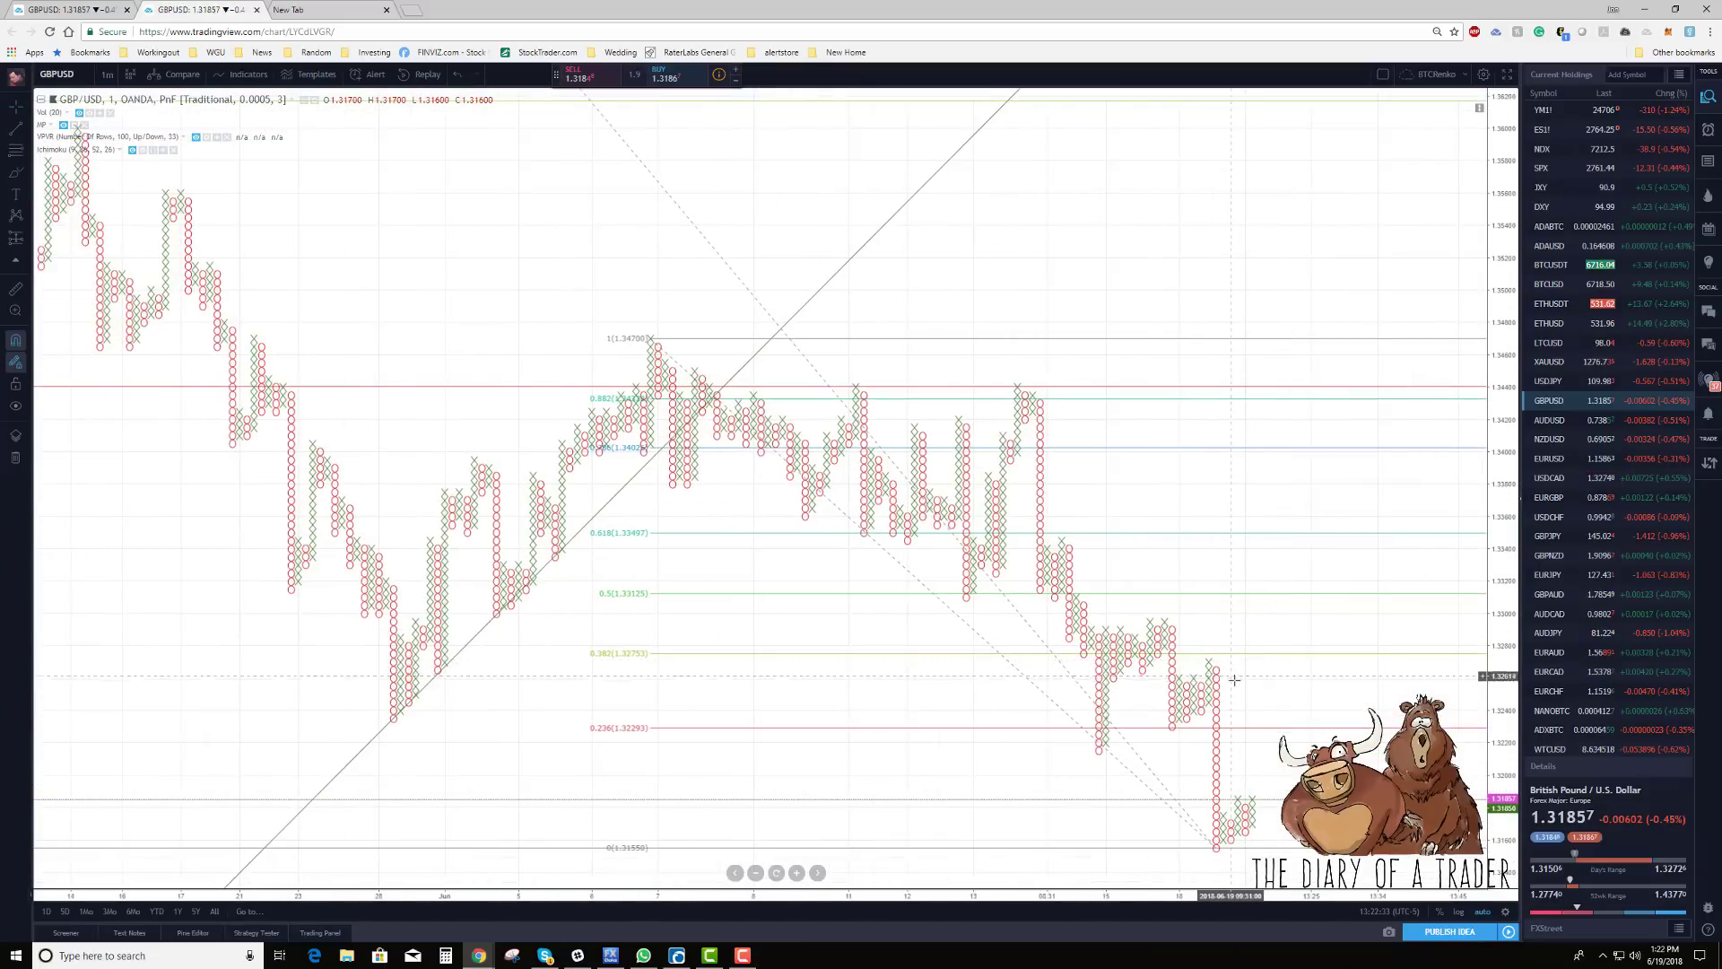
{"action": "scroll", "coordinate": [1234, 680], "scroll_direction": "down", "scroll_amount": 3}
{"action": "scroll", "coordinate": [262, 496], "scroll_direction": "up", "scroll_amount": 4}
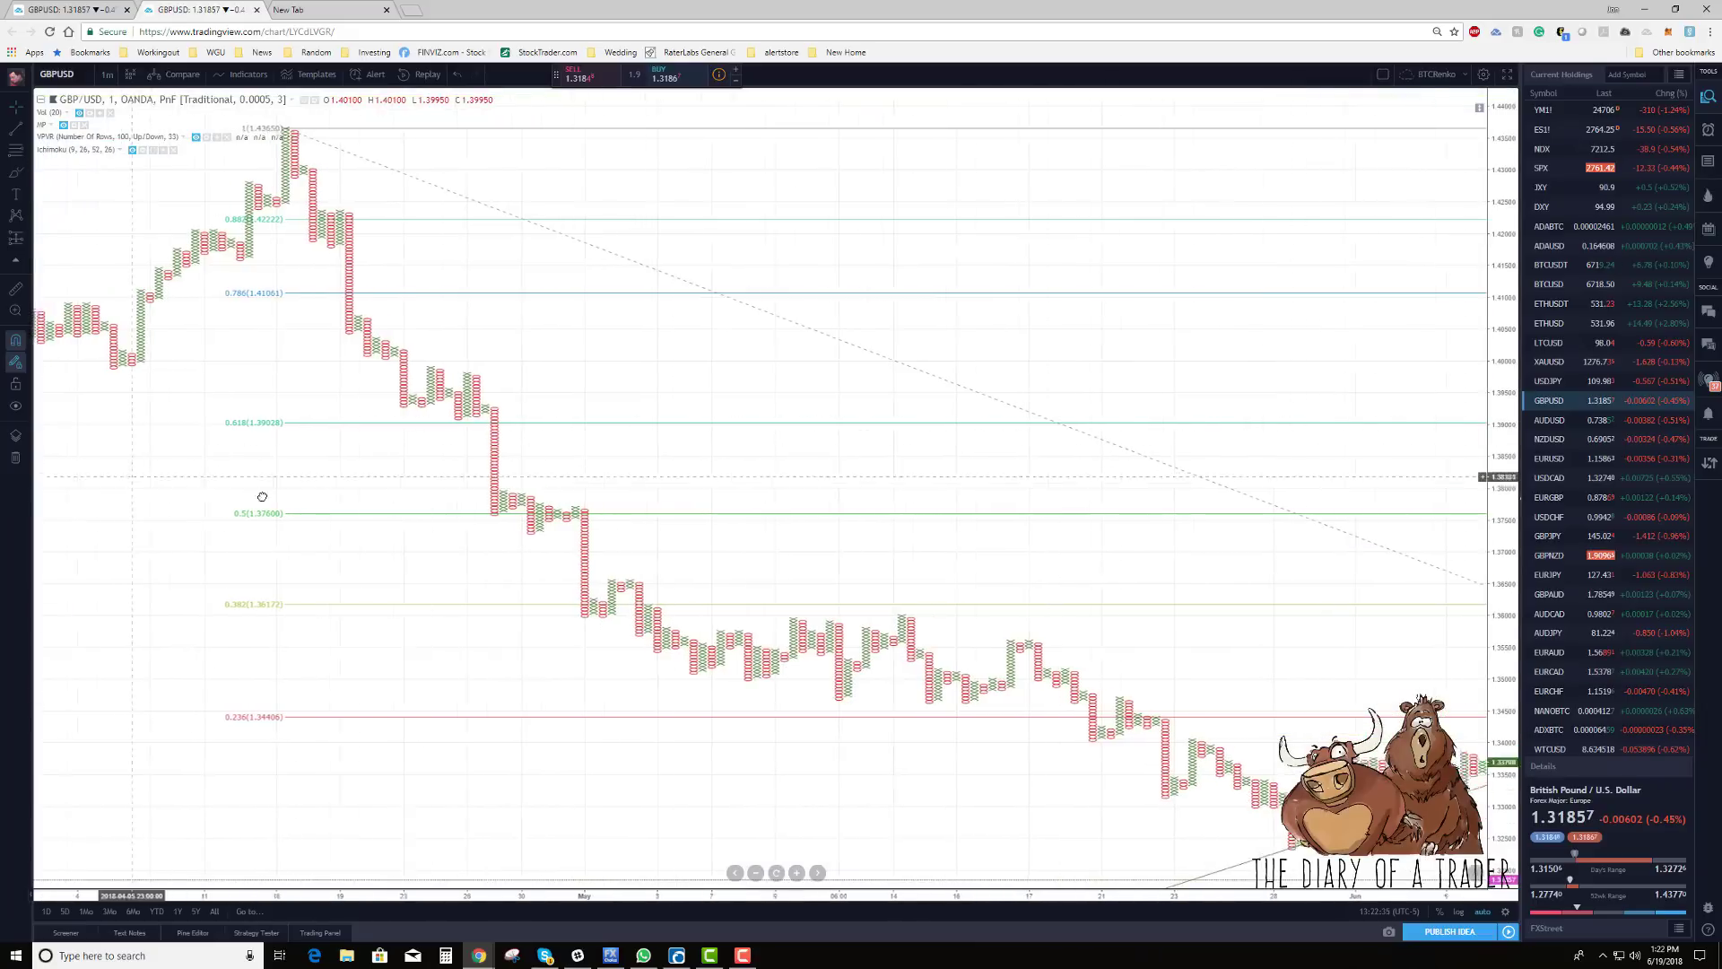
{"action": "left_click_drag", "start_coordinate": [262, 496], "coordinate": [1311, 561]}
{"action": "mouse_move", "coordinate": [789, 627]}
{"action": "left_mouse_down"}
{"action": "mouse_move", "coordinate": [1220, 714]}
{"action": "mouse_move", "coordinate": [1019, 699]}
{"action": "mouse_move", "coordinate": [880, 654]}
{"action": "mouse_move", "coordinate": [662, 628]}
{"action": "left_mouse_up"}
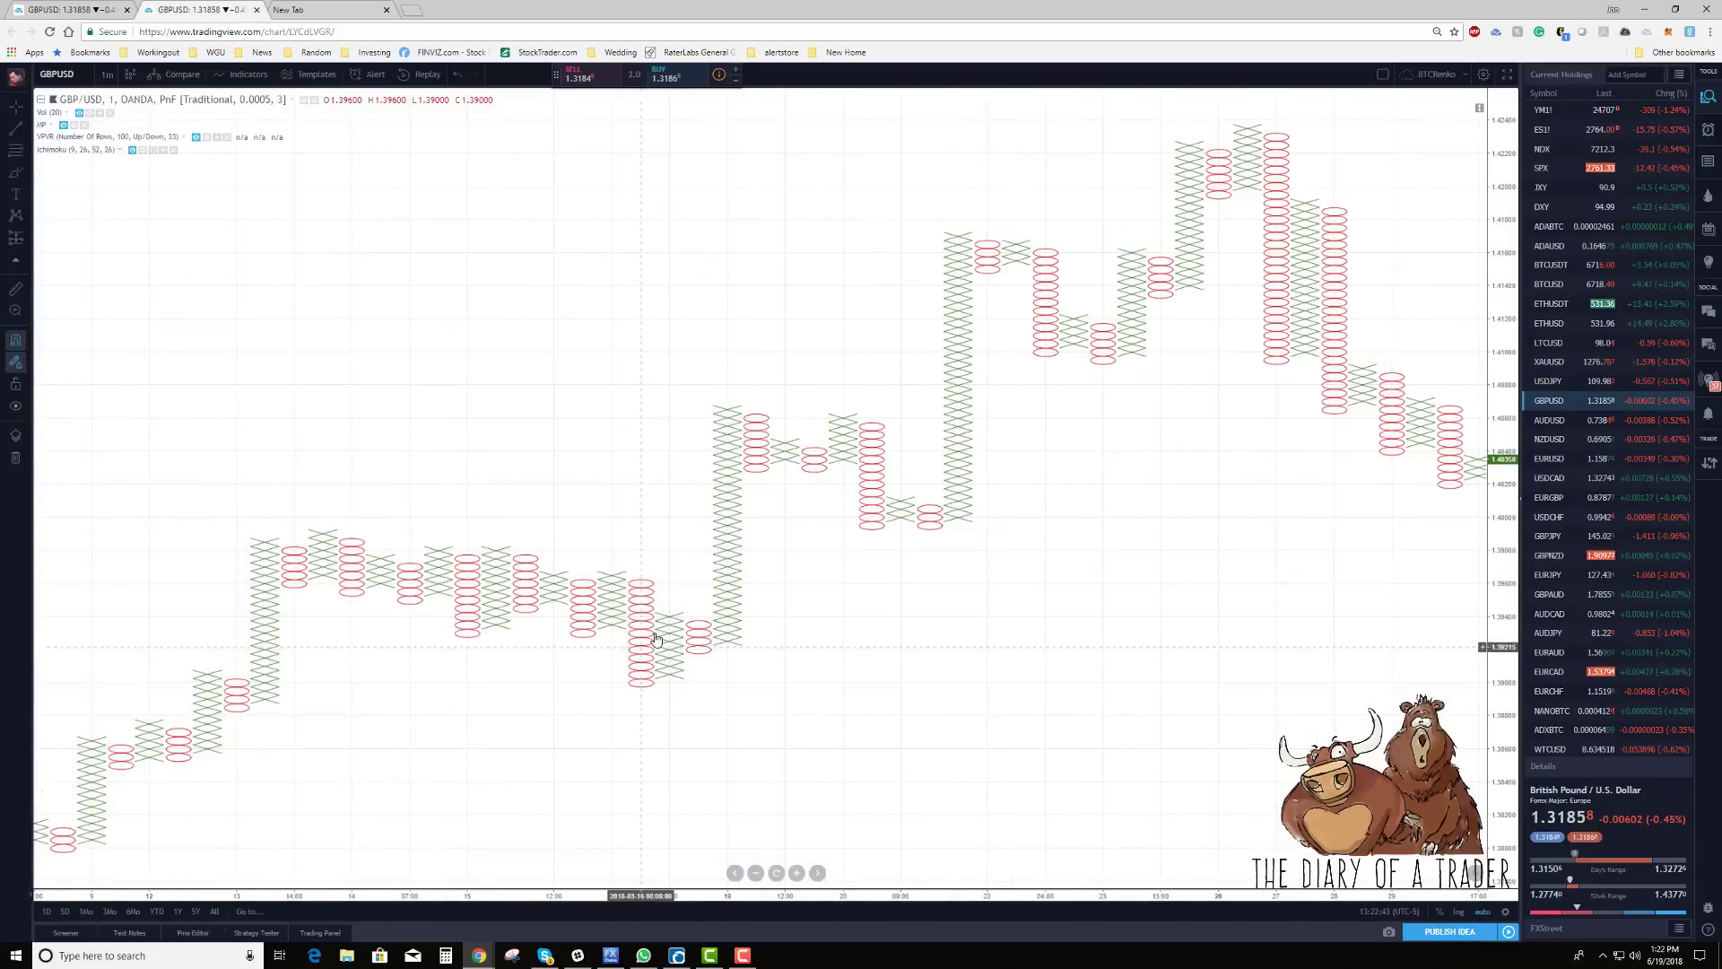
{"action": "left_click_drag", "start_coordinate": [789, 661], "coordinate": [1004, 672]}
{"action": "scroll", "coordinate": [1004, 668], "scroll_direction": "down", "scroll_amount": 2}
{"action": "scroll", "coordinate": [1005, 668], "scroll_direction": "up", "scroll_amount": 2}
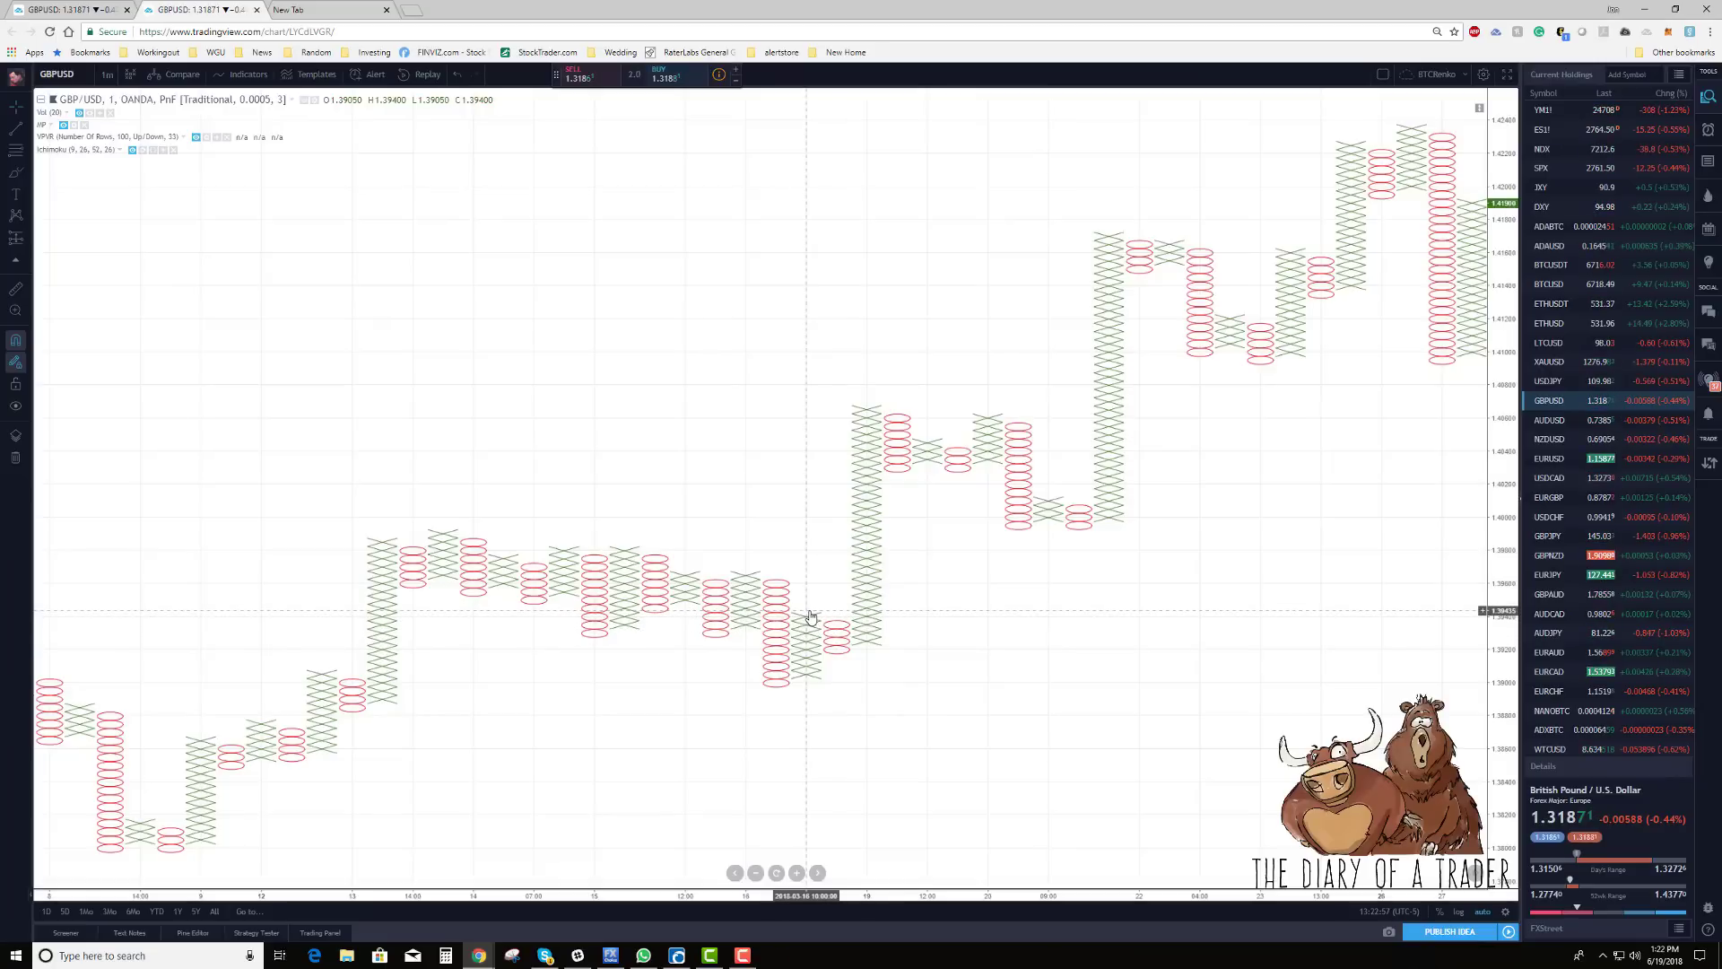
{"action": "left_click_drag", "start_coordinate": [956, 592], "coordinate": [861, 577]}
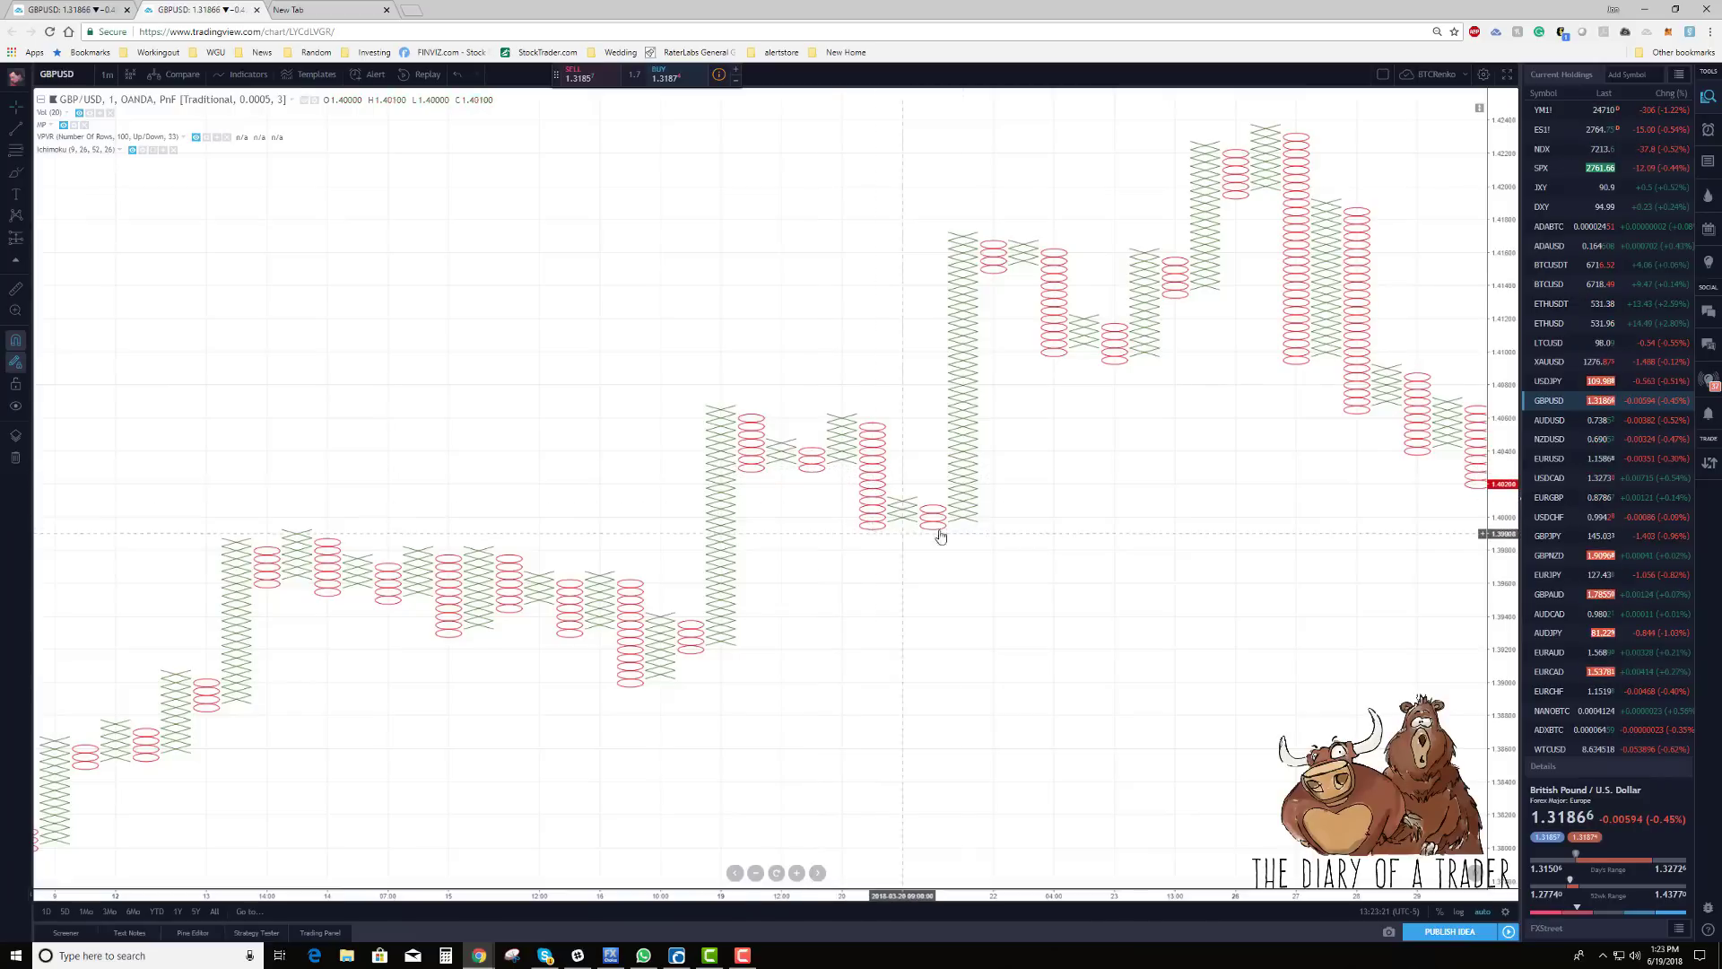
{"action": "scroll", "coordinate": [939, 530], "scroll_direction": "right", "scroll_amount": 5}
{"action": "scroll", "coordinate": [1127, 422], "scroll_direction": "down", "scroll_amount": 5}
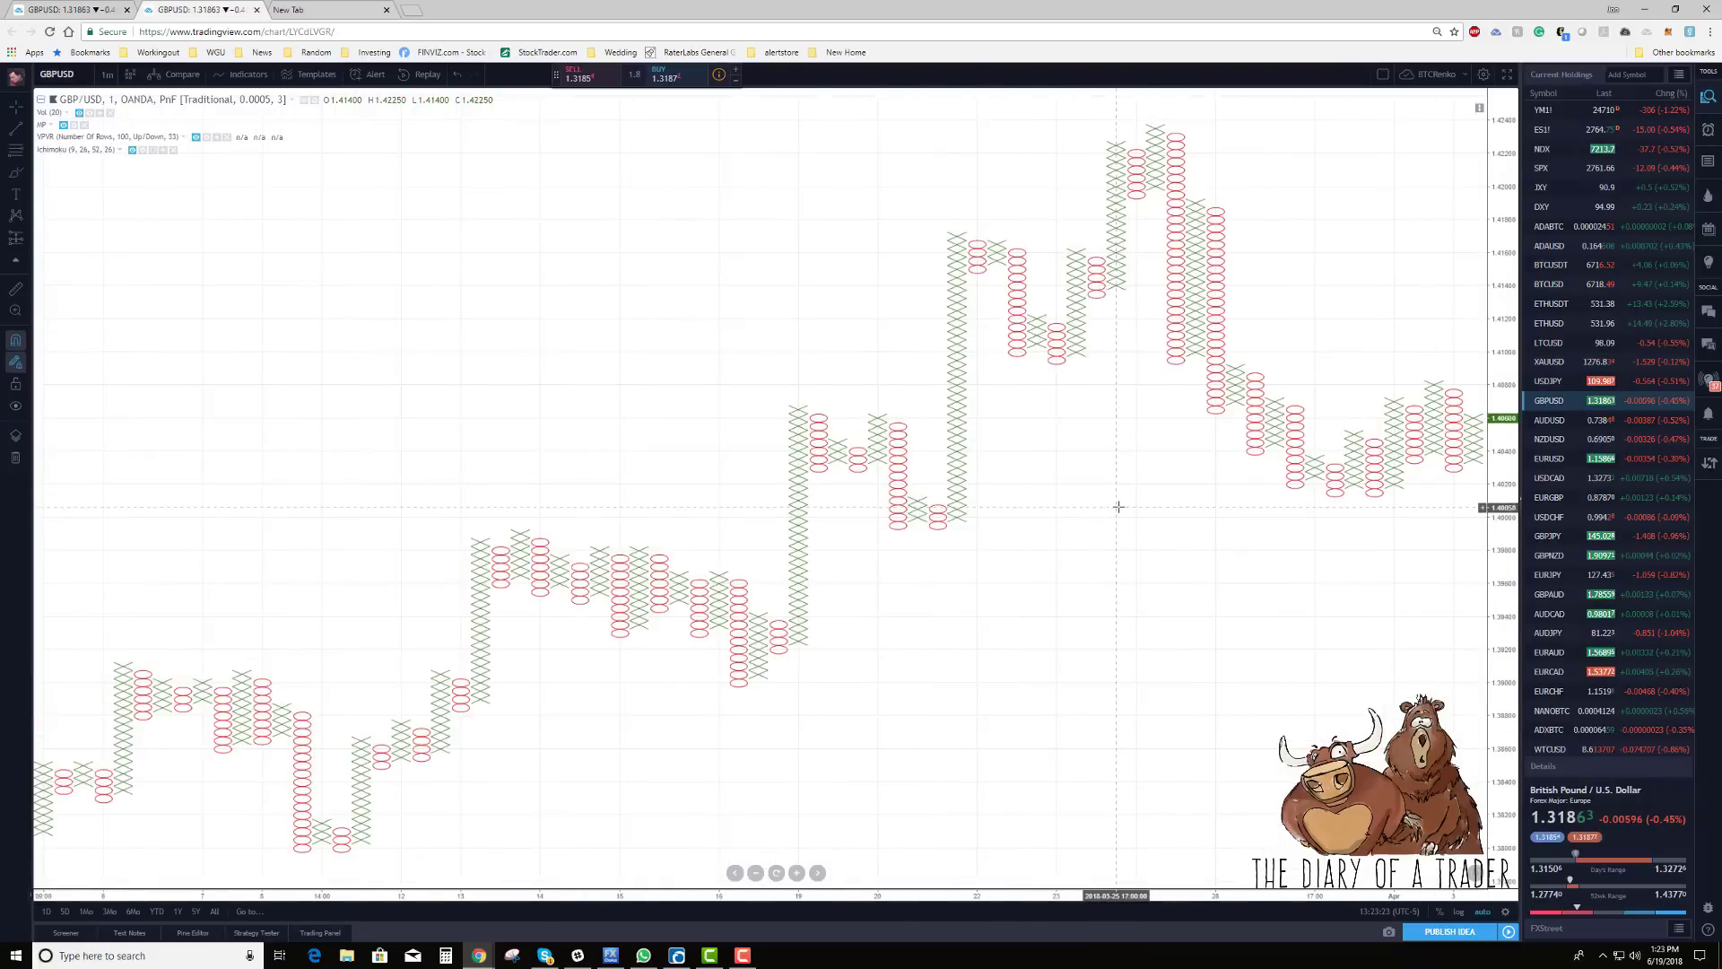
{"action": "left_click_drag", "start_coordinate": [1115, 499], "coordinate": [758, 542]}
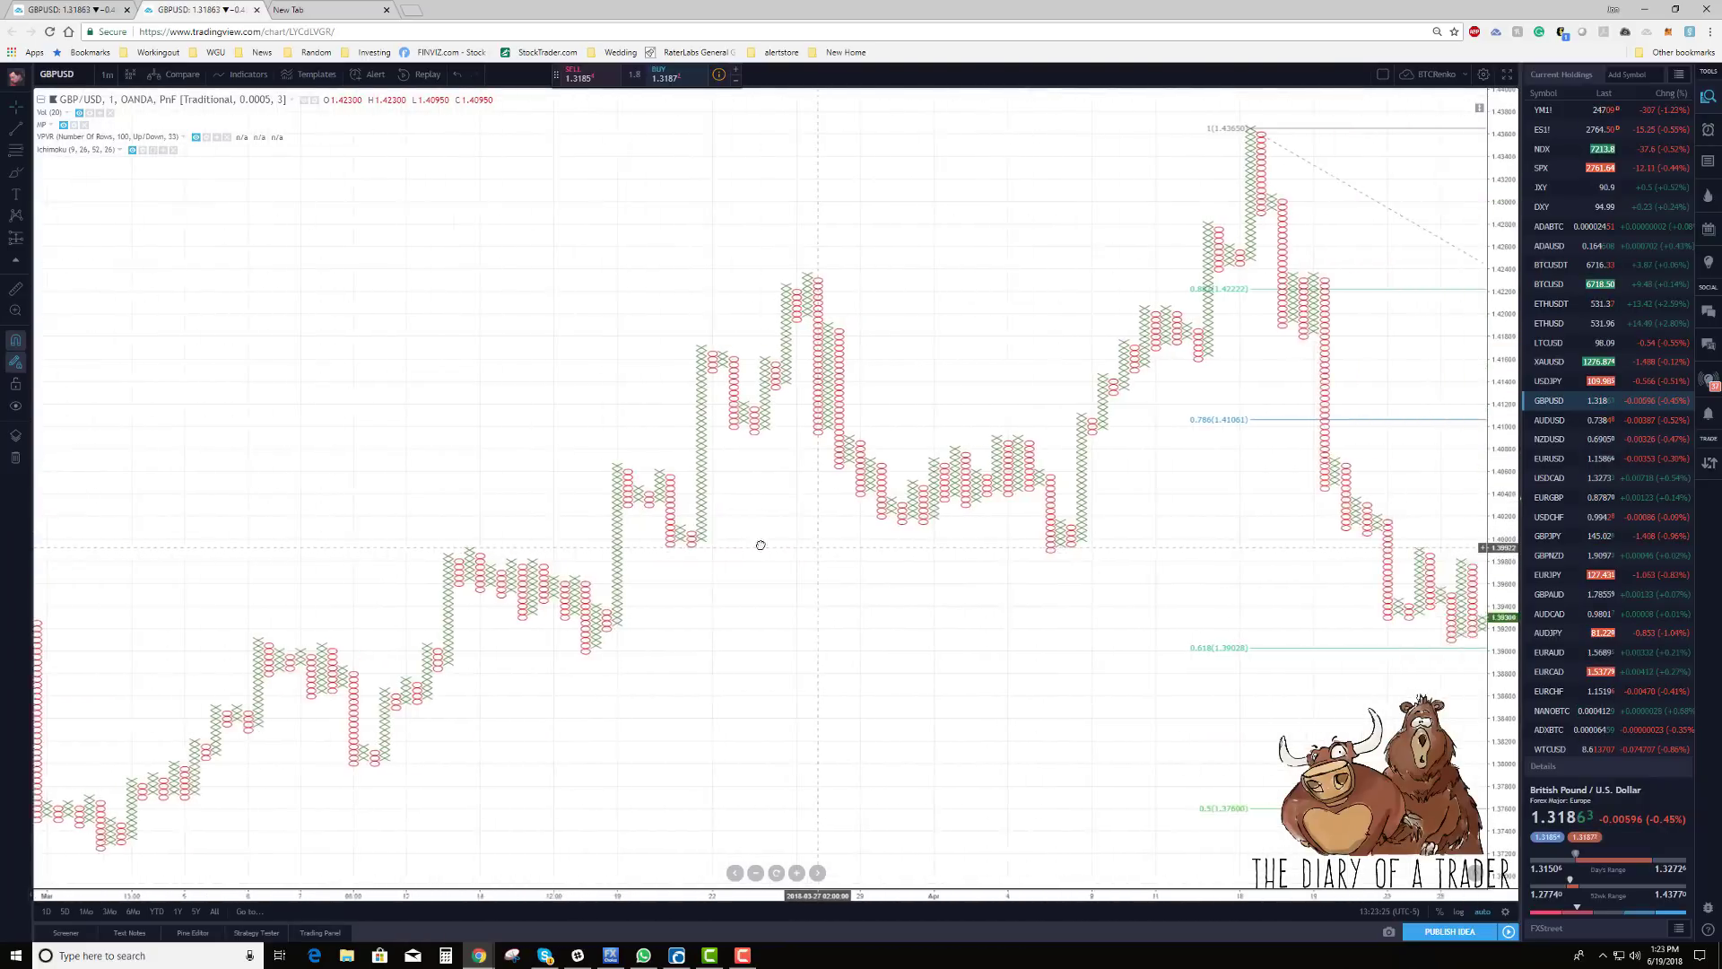
{"action": "scroll", "coordinate": [927, 526], "scroll_direction": "up", "scroll_amount": 3}
{"action": "scroll", "coordinate": [987, 485], "scroll_direction": "down", "scroll_amount": 3}
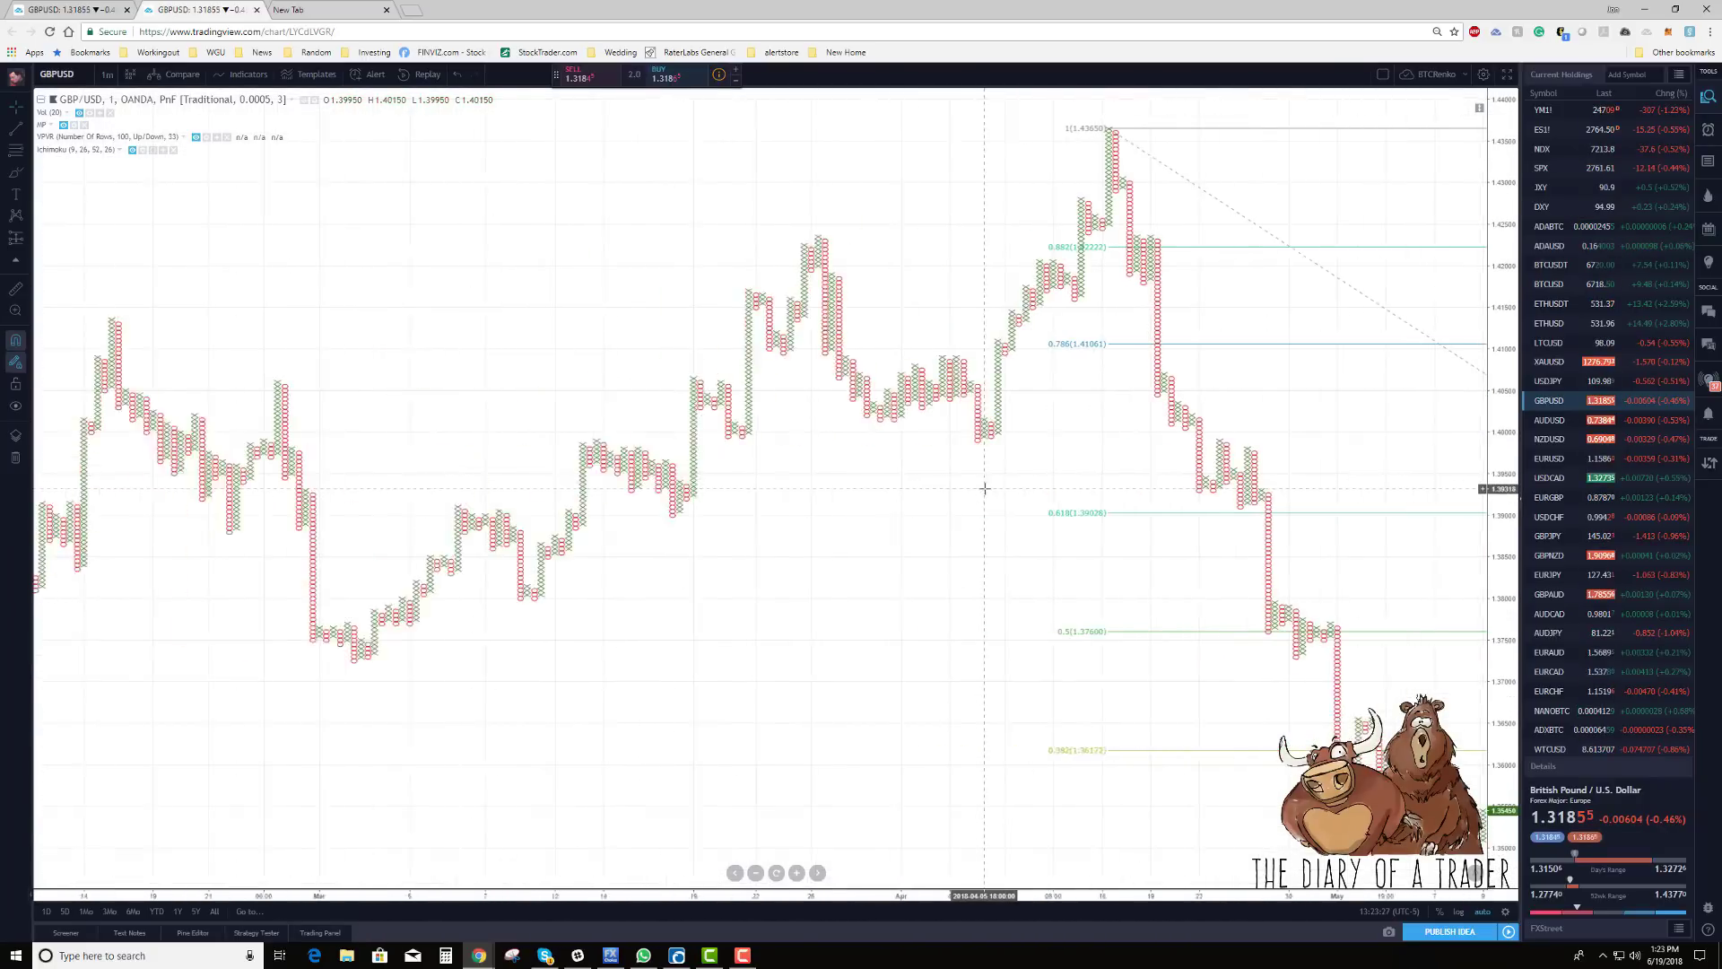
{"action": "left_click_drag", "start_coordinate": [938, 569], "coordinate": [703, 543]}
{"action": "scroll", "coordinate": [703, 544], "scroll_direction": "down", "scroll_amount": 2}
{"action": "left_click_drag", "start_coordinate": [853, 542], "coordinate": [761, 573]}
{"action": "scroll", "coordinate": [913, 562], "scroll_direction": "down", "scroll_amount": 2}
{"action": "left_click_drag", "start_coordinate": [913, 561], "coordinate": [773, 611]}
{"action": "scroll", "coordinate": [911, 615], "scroll_direction": "down", "scroll_amount": 1}
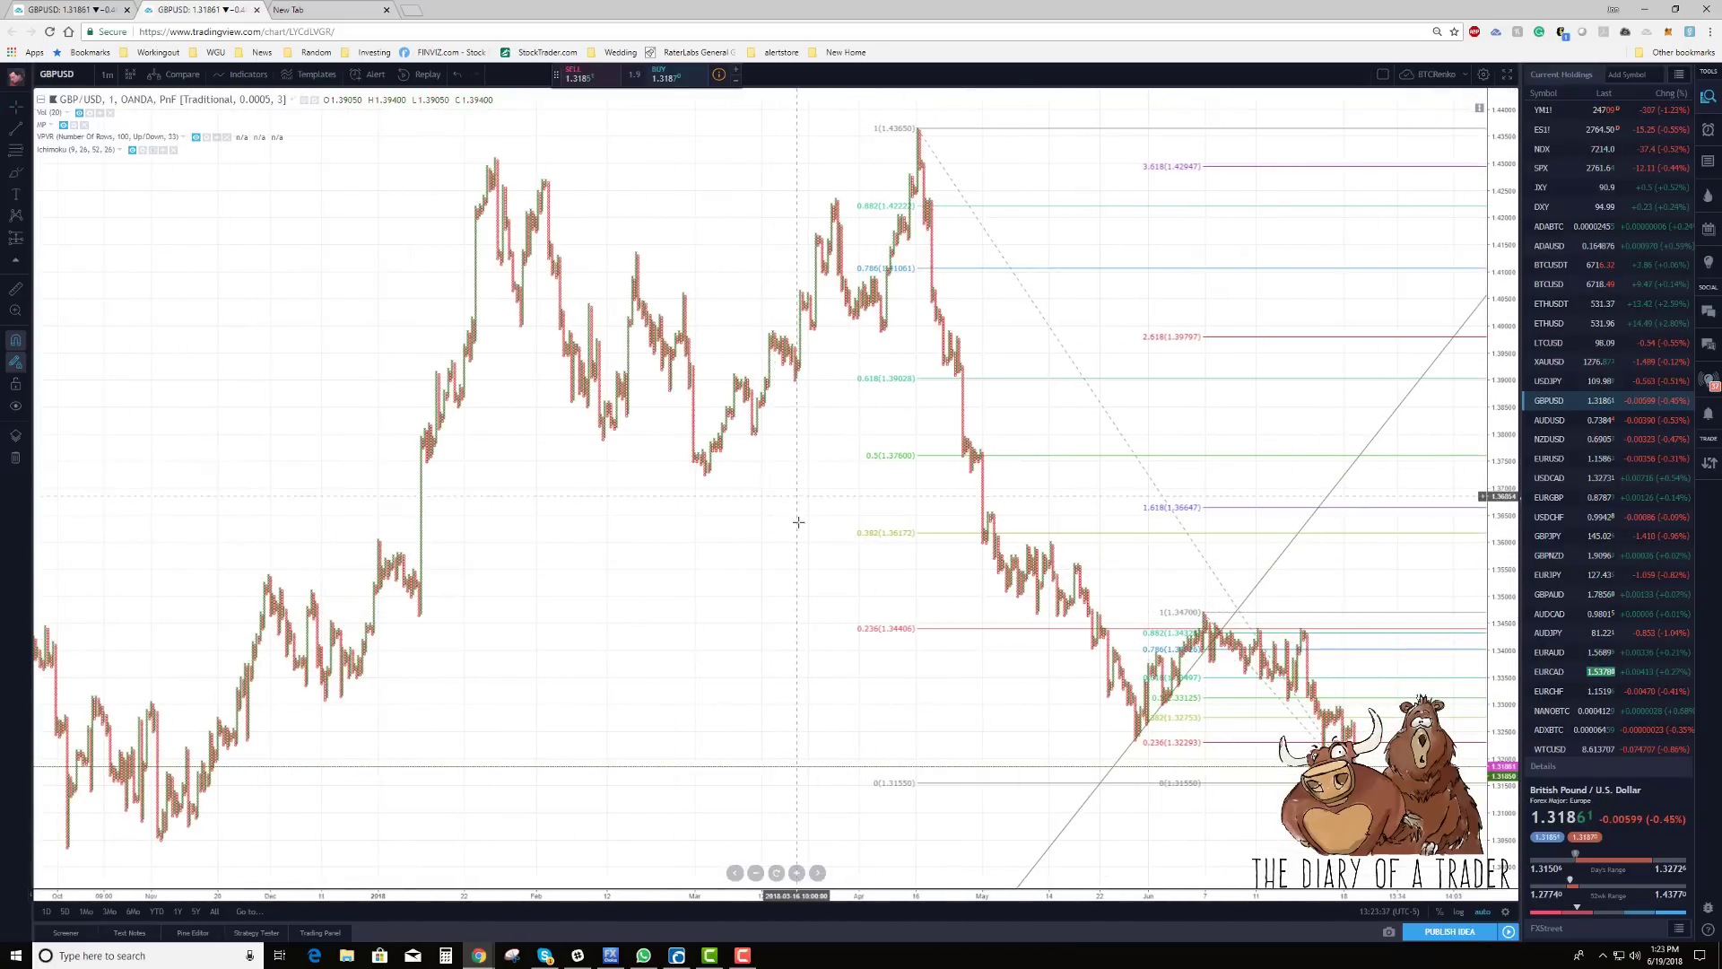
Step: Change the Point & Figure box size to 0.001 (10 pips)
{"action": "scroll", "coordinate": [796, 519], "scroll_direction": "up", "scroll_amount": 2}
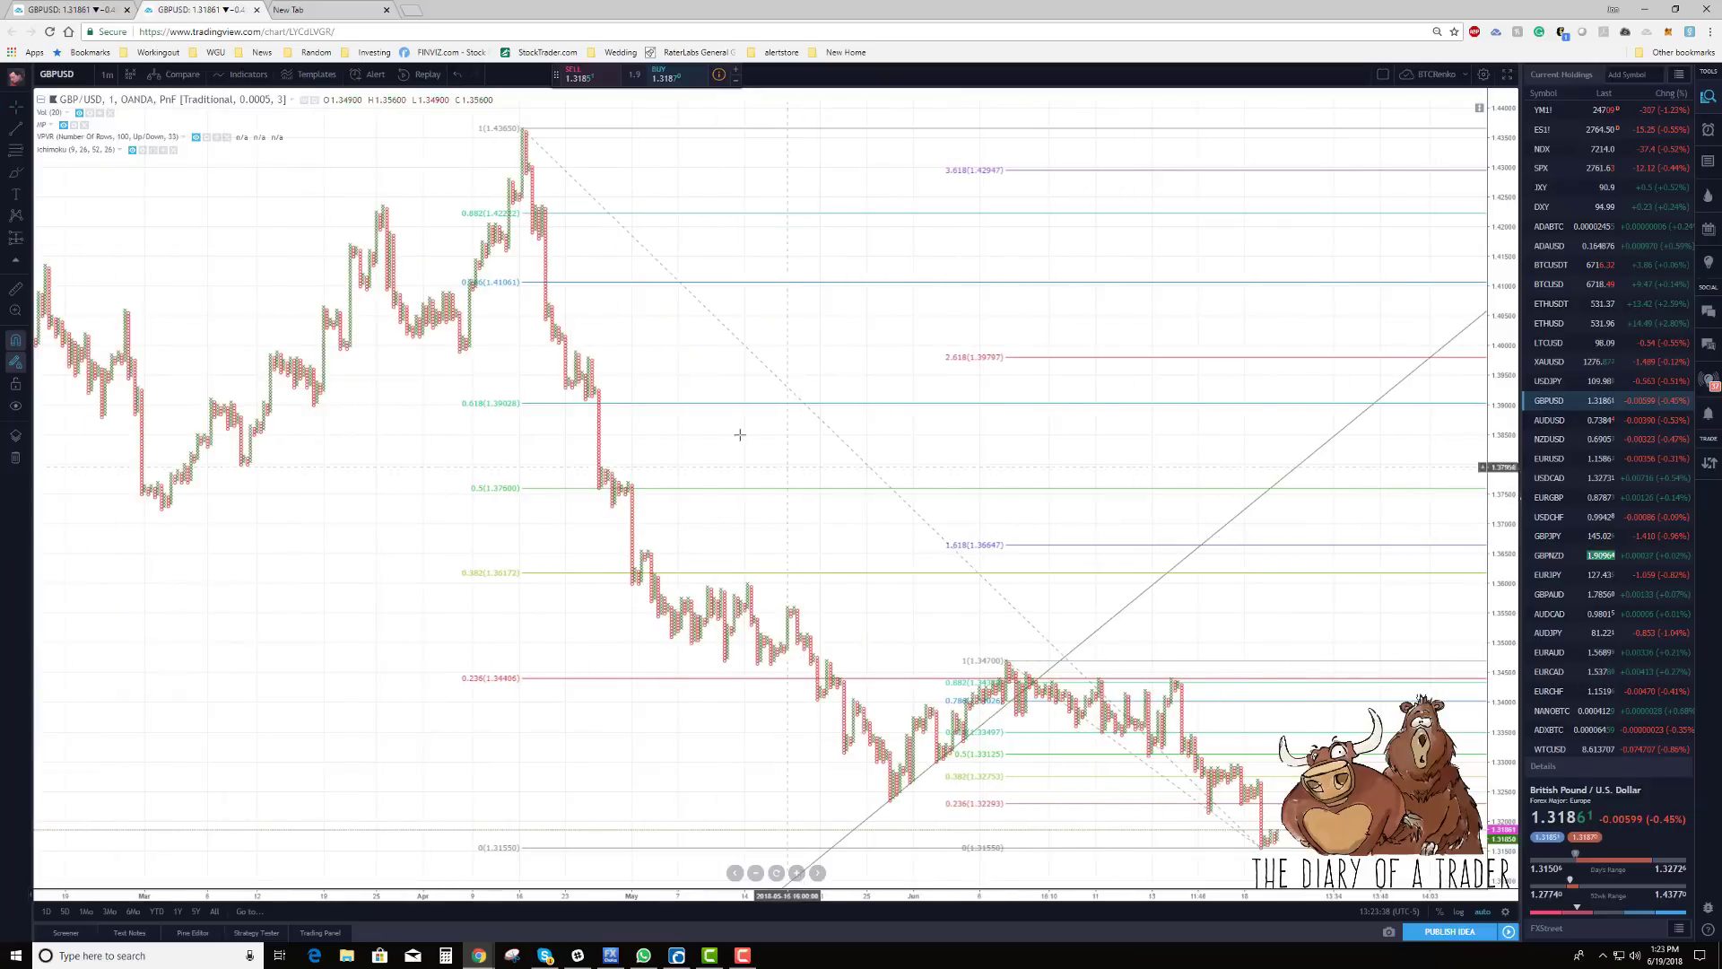
{"action": "left_click", "coordinate": [314, 101]}
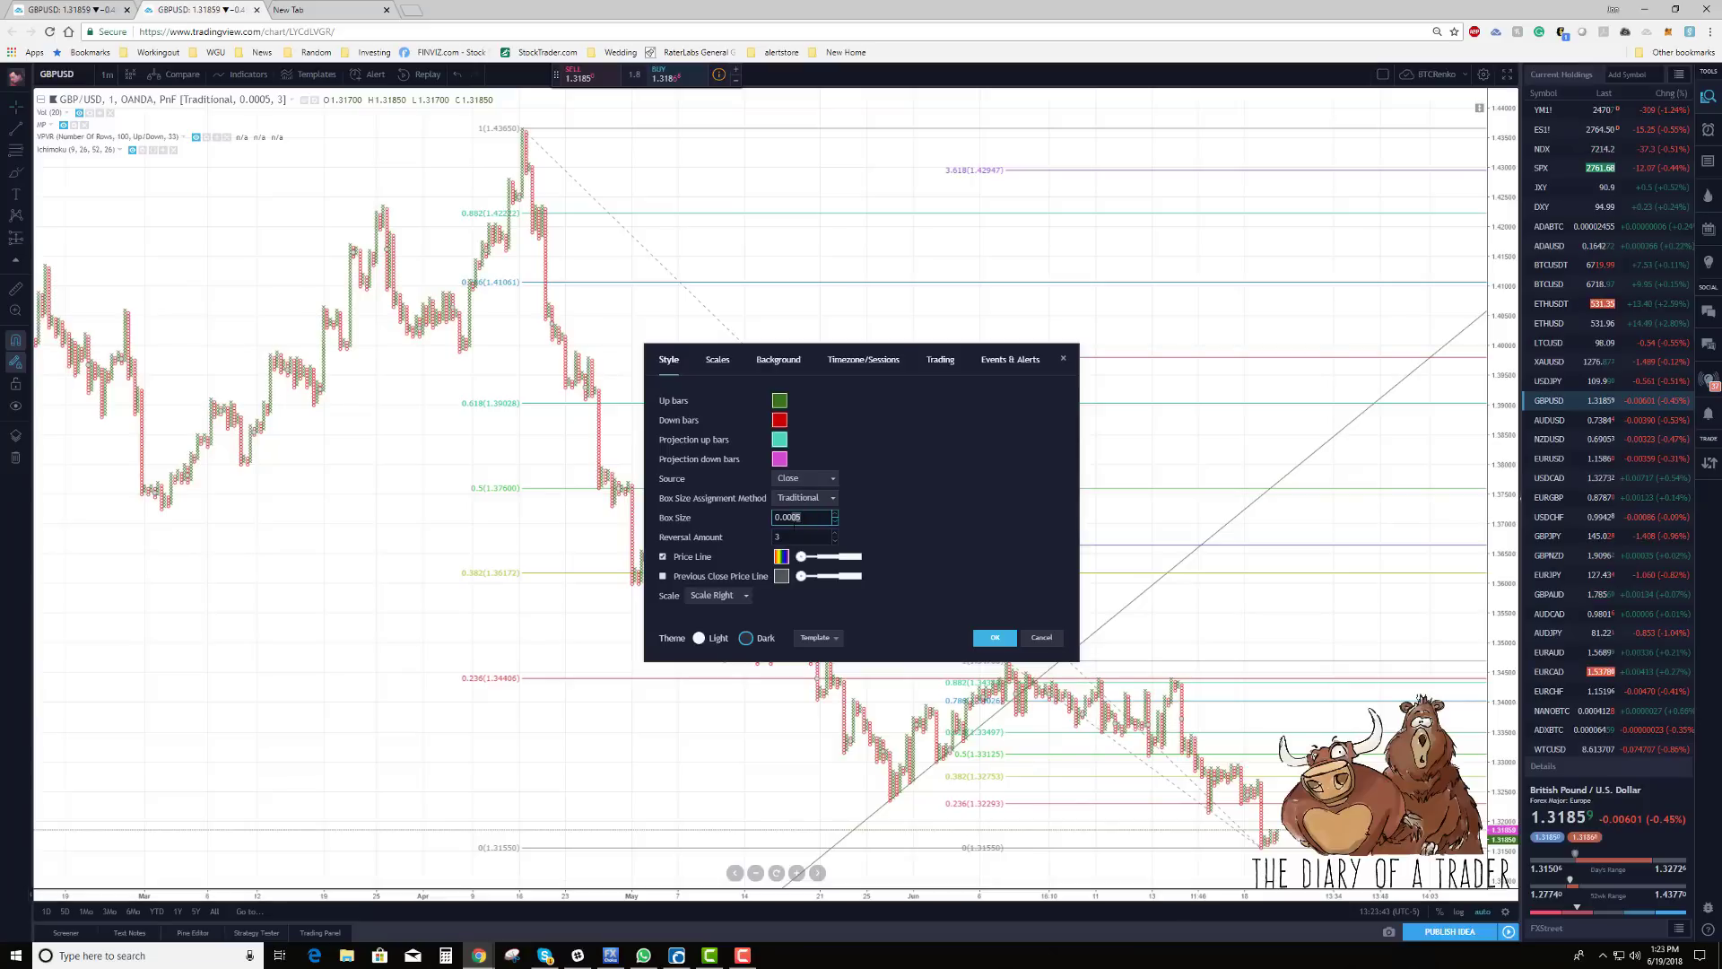
{"action": "type", "text": "0.001"}
{"action": "key", "text": "Return"}
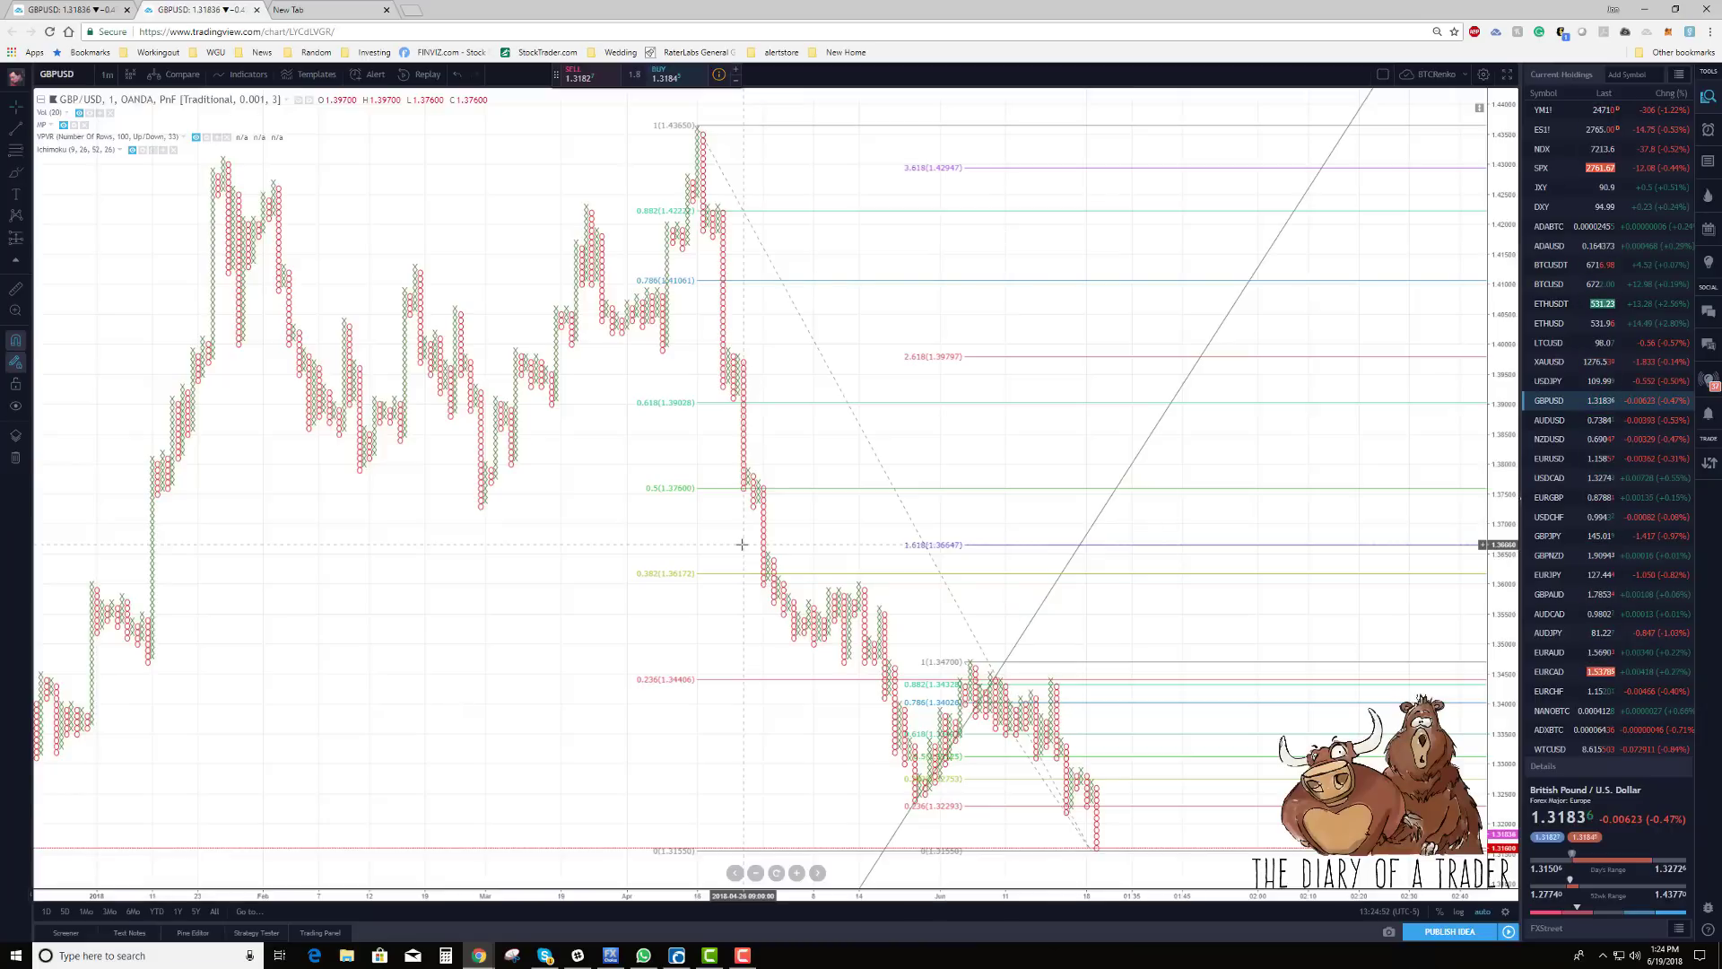
{"action": "scroll", "coordinate": [671, 495], "scroll_direction": "up", "scroll_amount": 5}
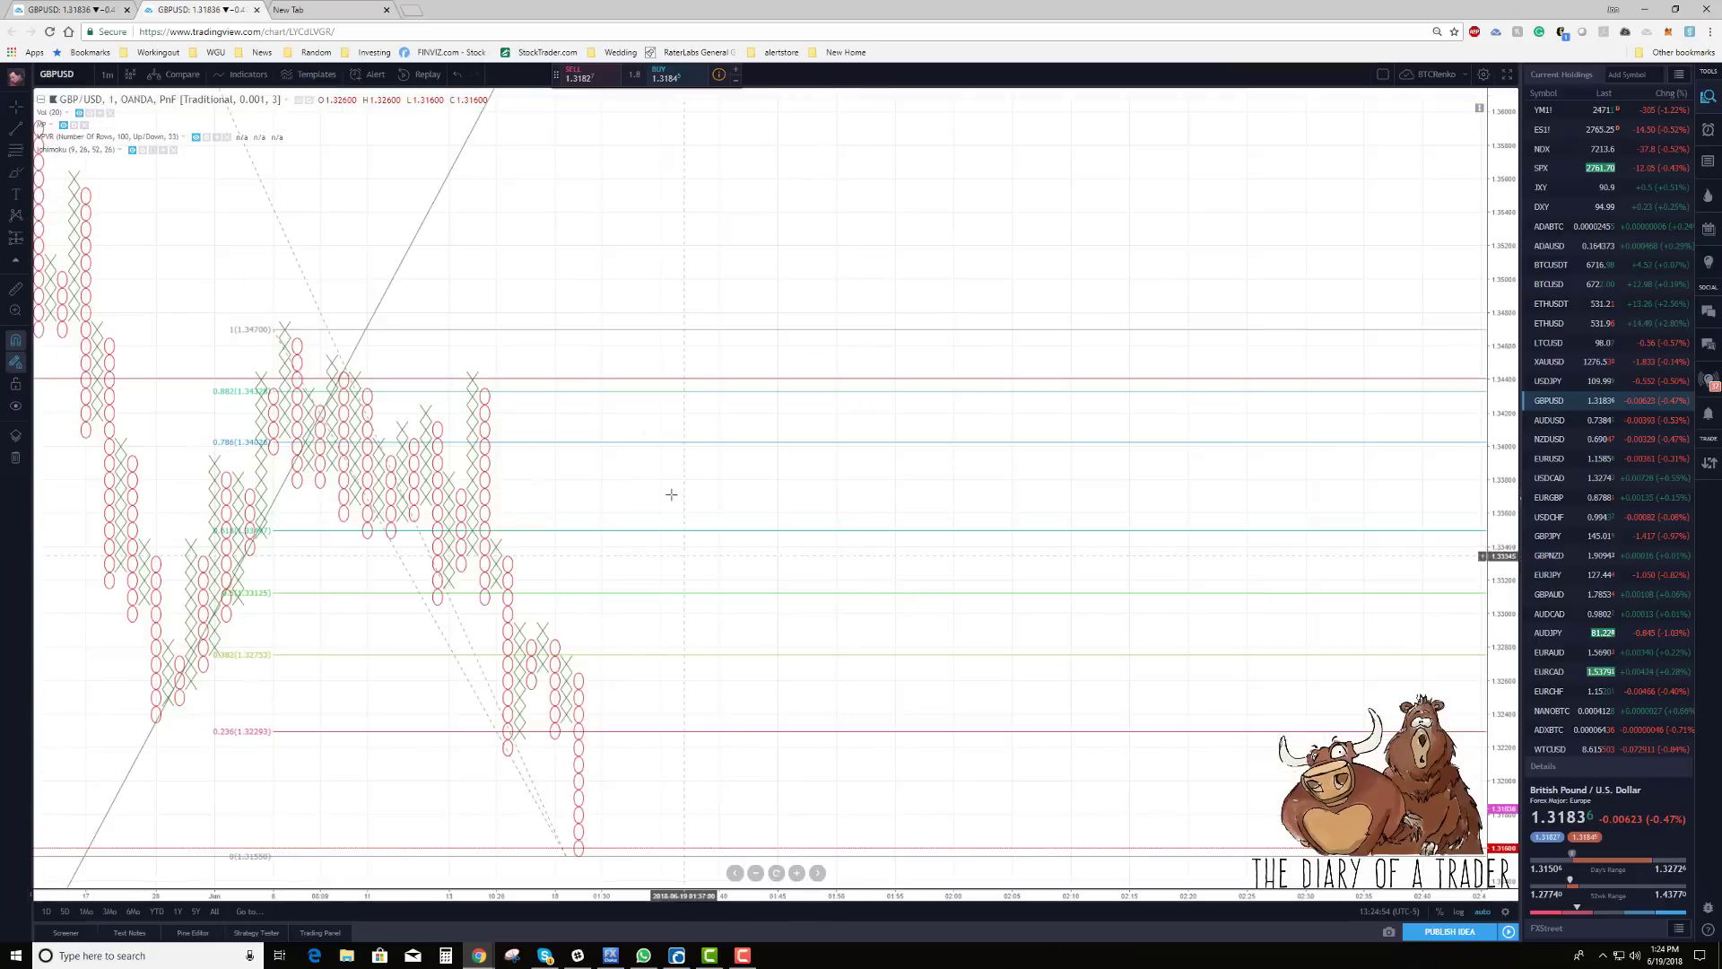
{"action": "scroll", "coordinate": [1091, 261], "scroll_direction": "down", "scroll_amount": 5}
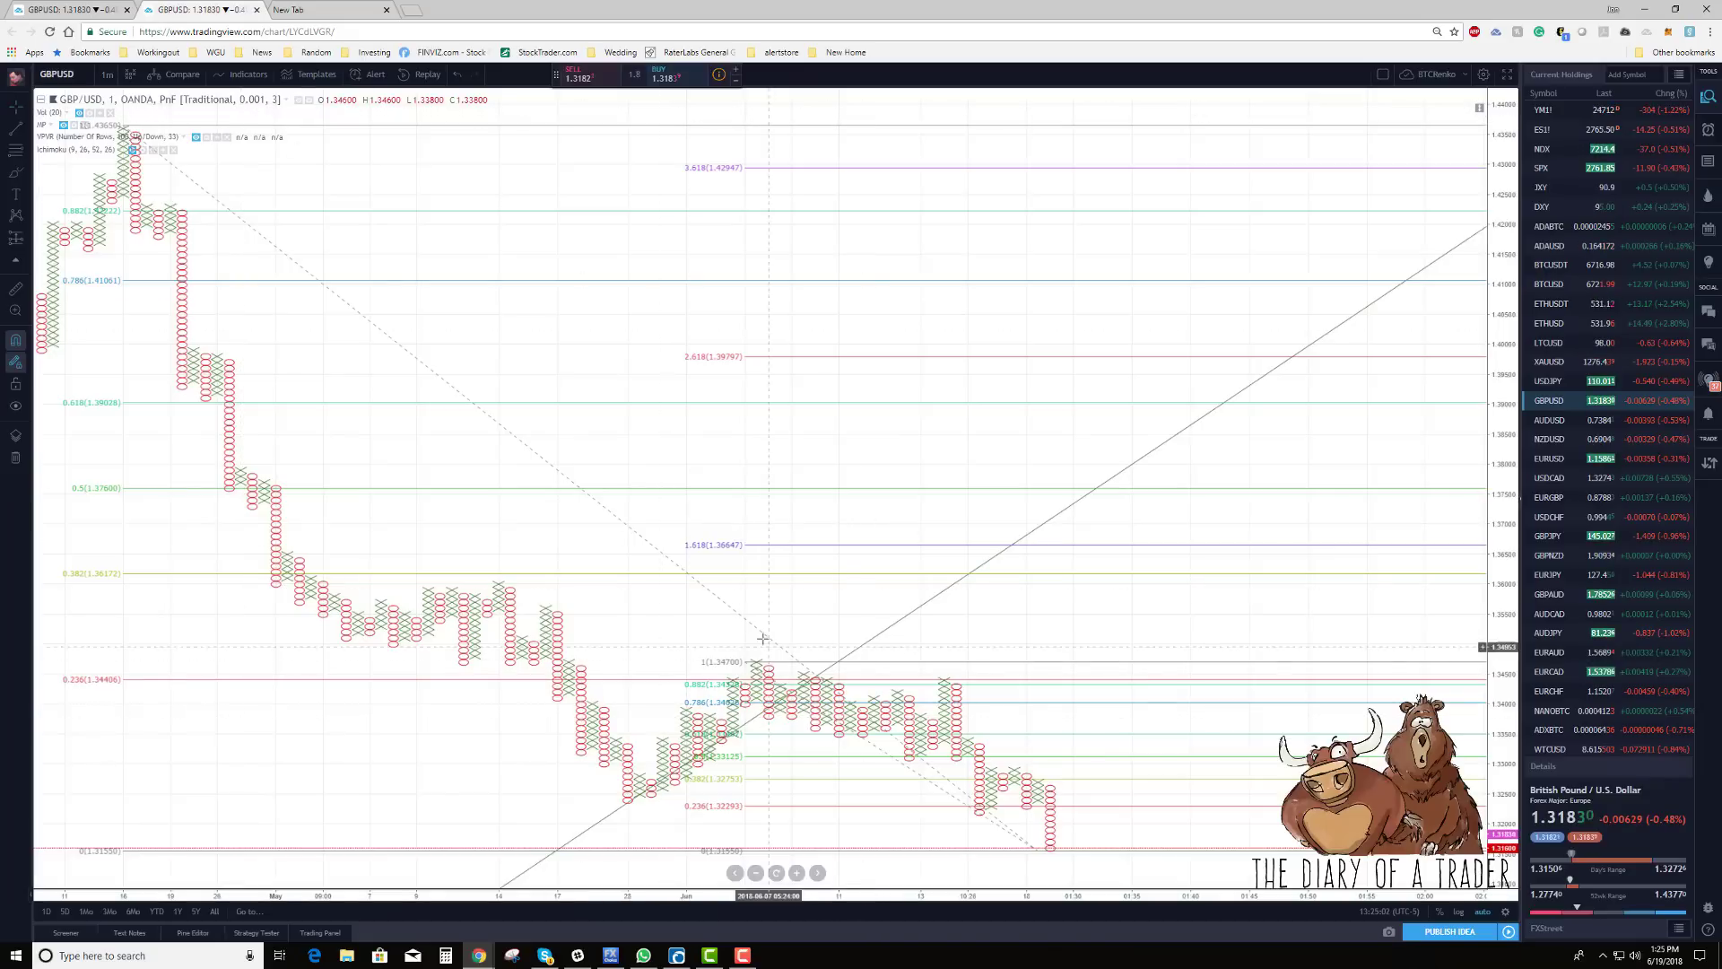
{"action": "scroll", "coordinate": [781, 627], "scroll_direction": "down", "scroll_amount": 3}
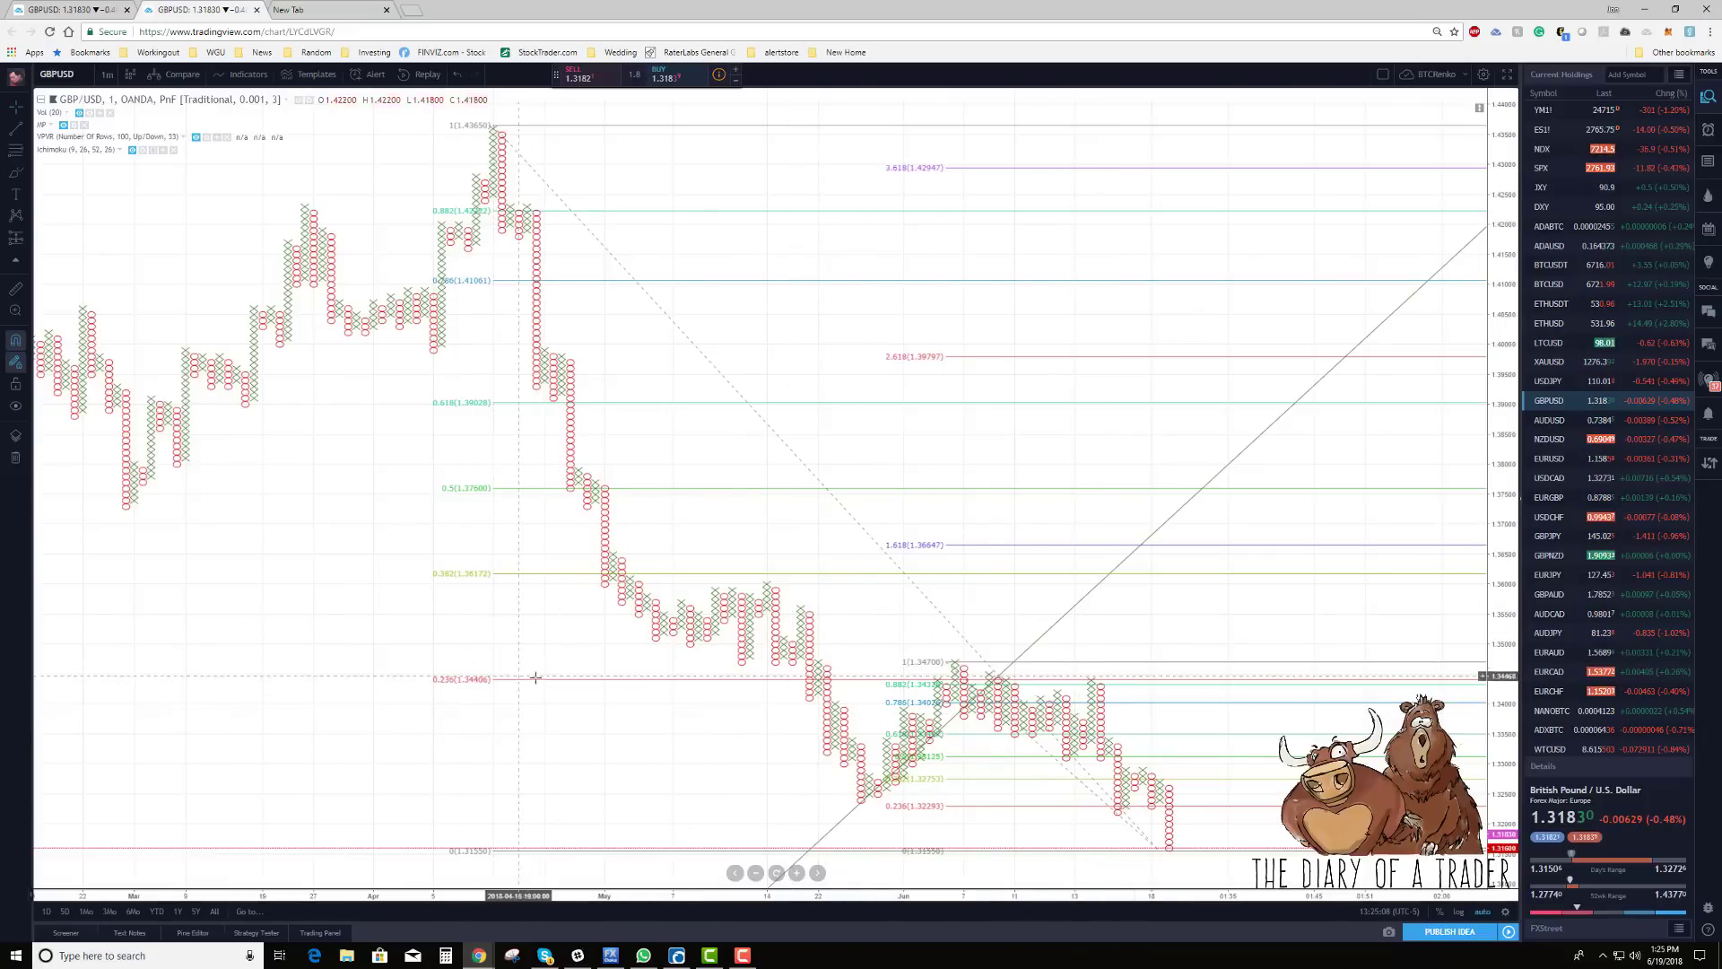
{"action": "scroll", "coordinate": [1166, 813], "scroll_direction": "up", "scroll_amount": 4}
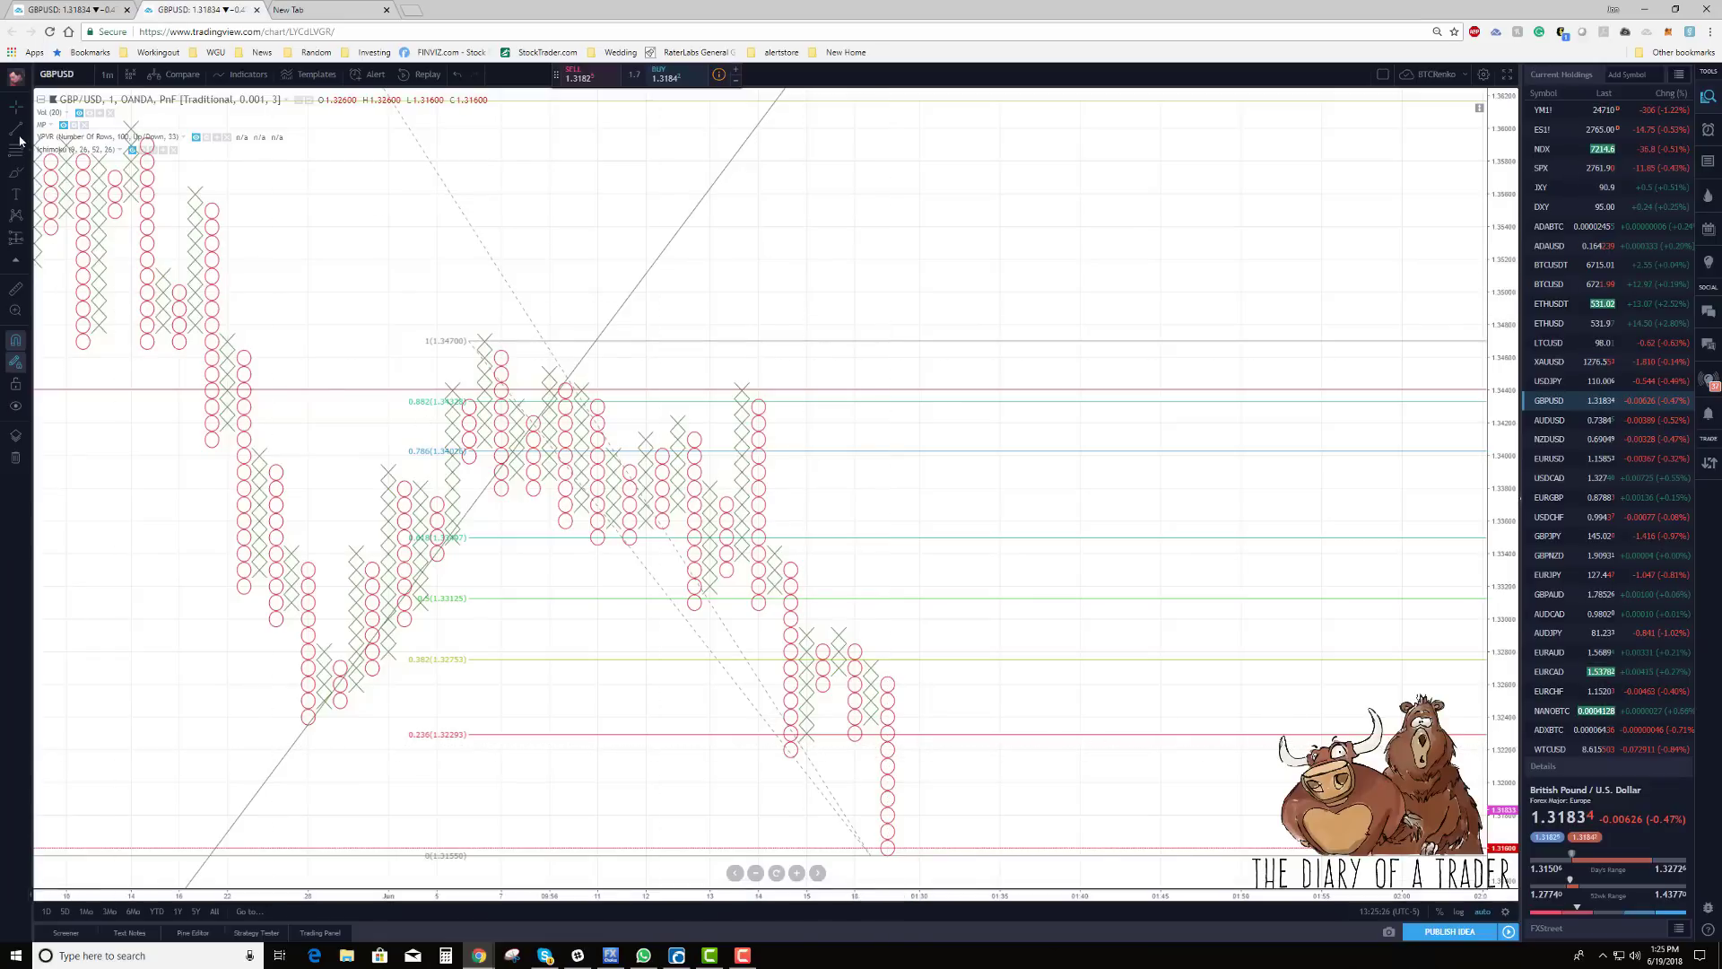
Step: Draw a rising trend line from the June lows and a falling one from recent highs, forming a triangle
{"action": "left_click", "coordinate": [661, 661]}
{"action": "left_click", "coordinate": [790, 749]}
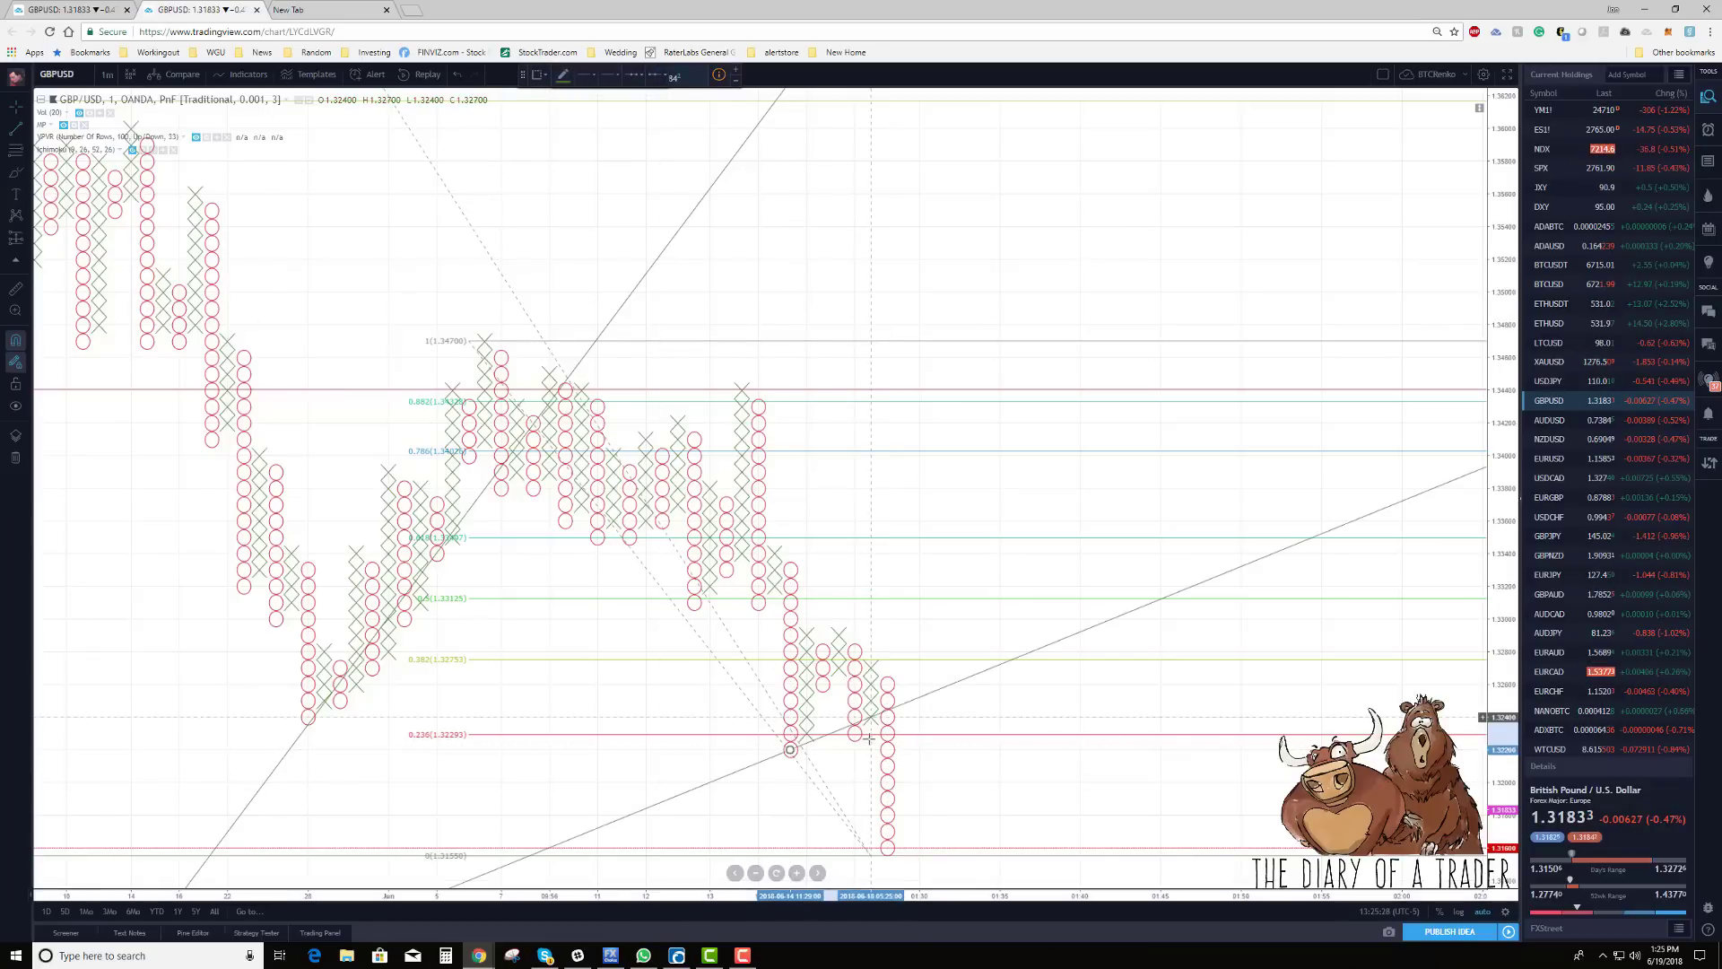
{"action": "left_click", "coordinate": [855, 733]}
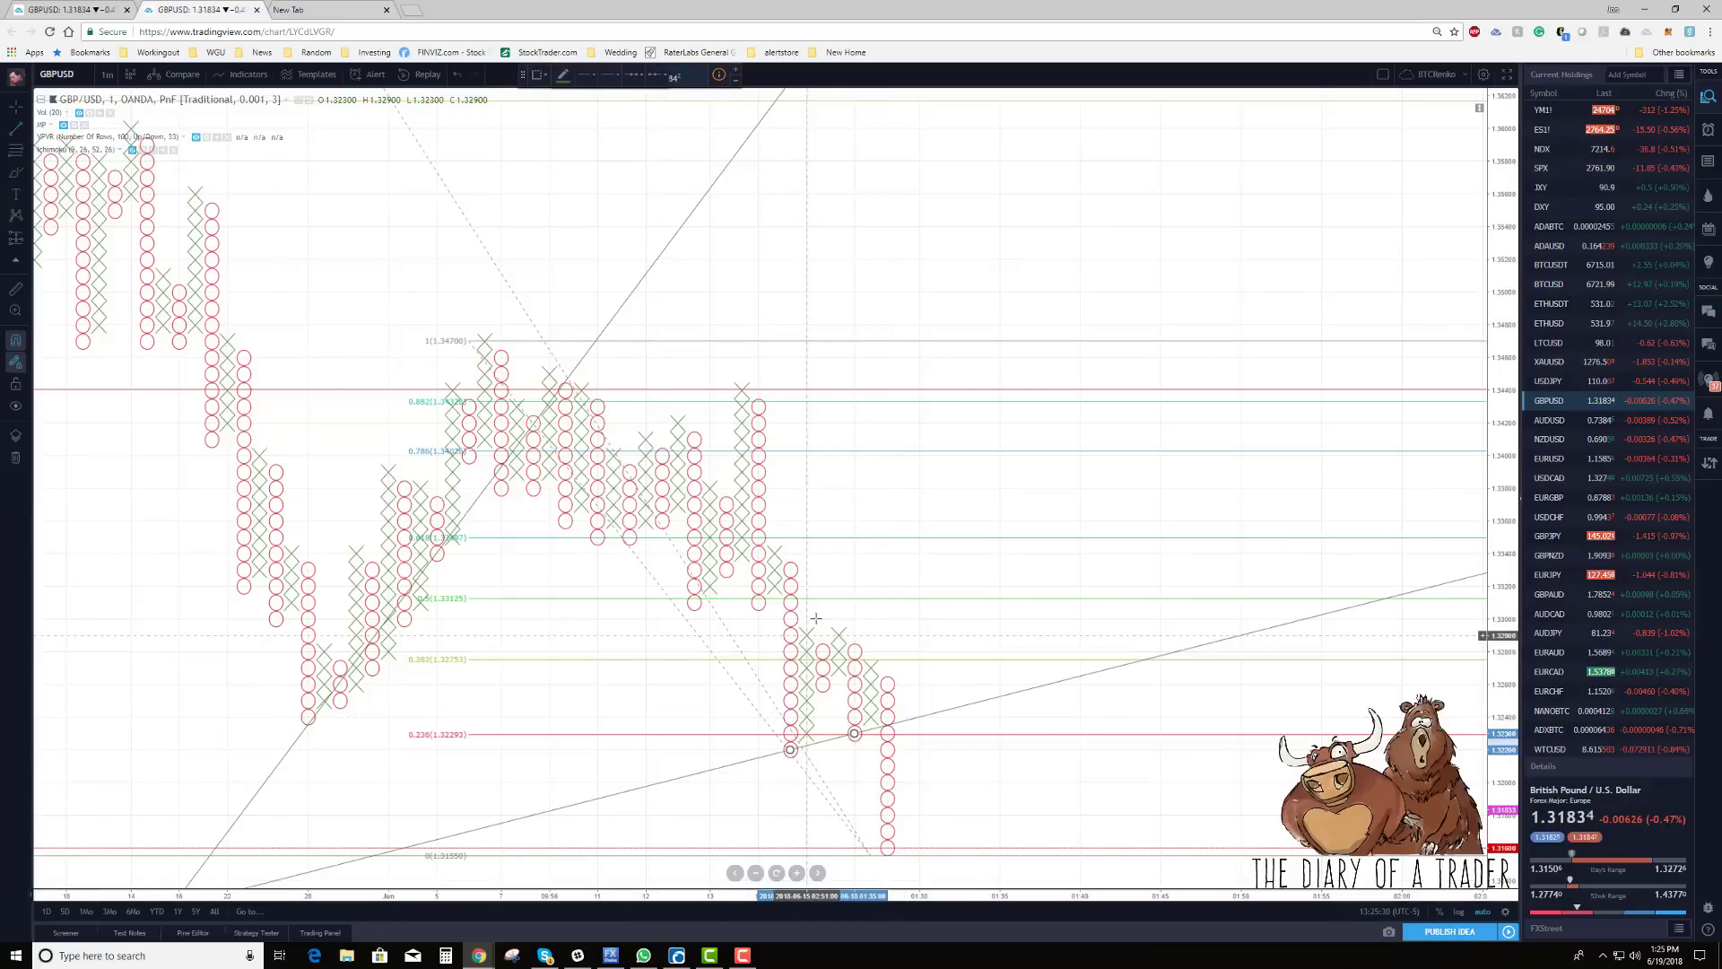
{"action": "left_click", "coordinate": [838, 635]}
{"action": "left_click", "coordinate": [870, 667]}
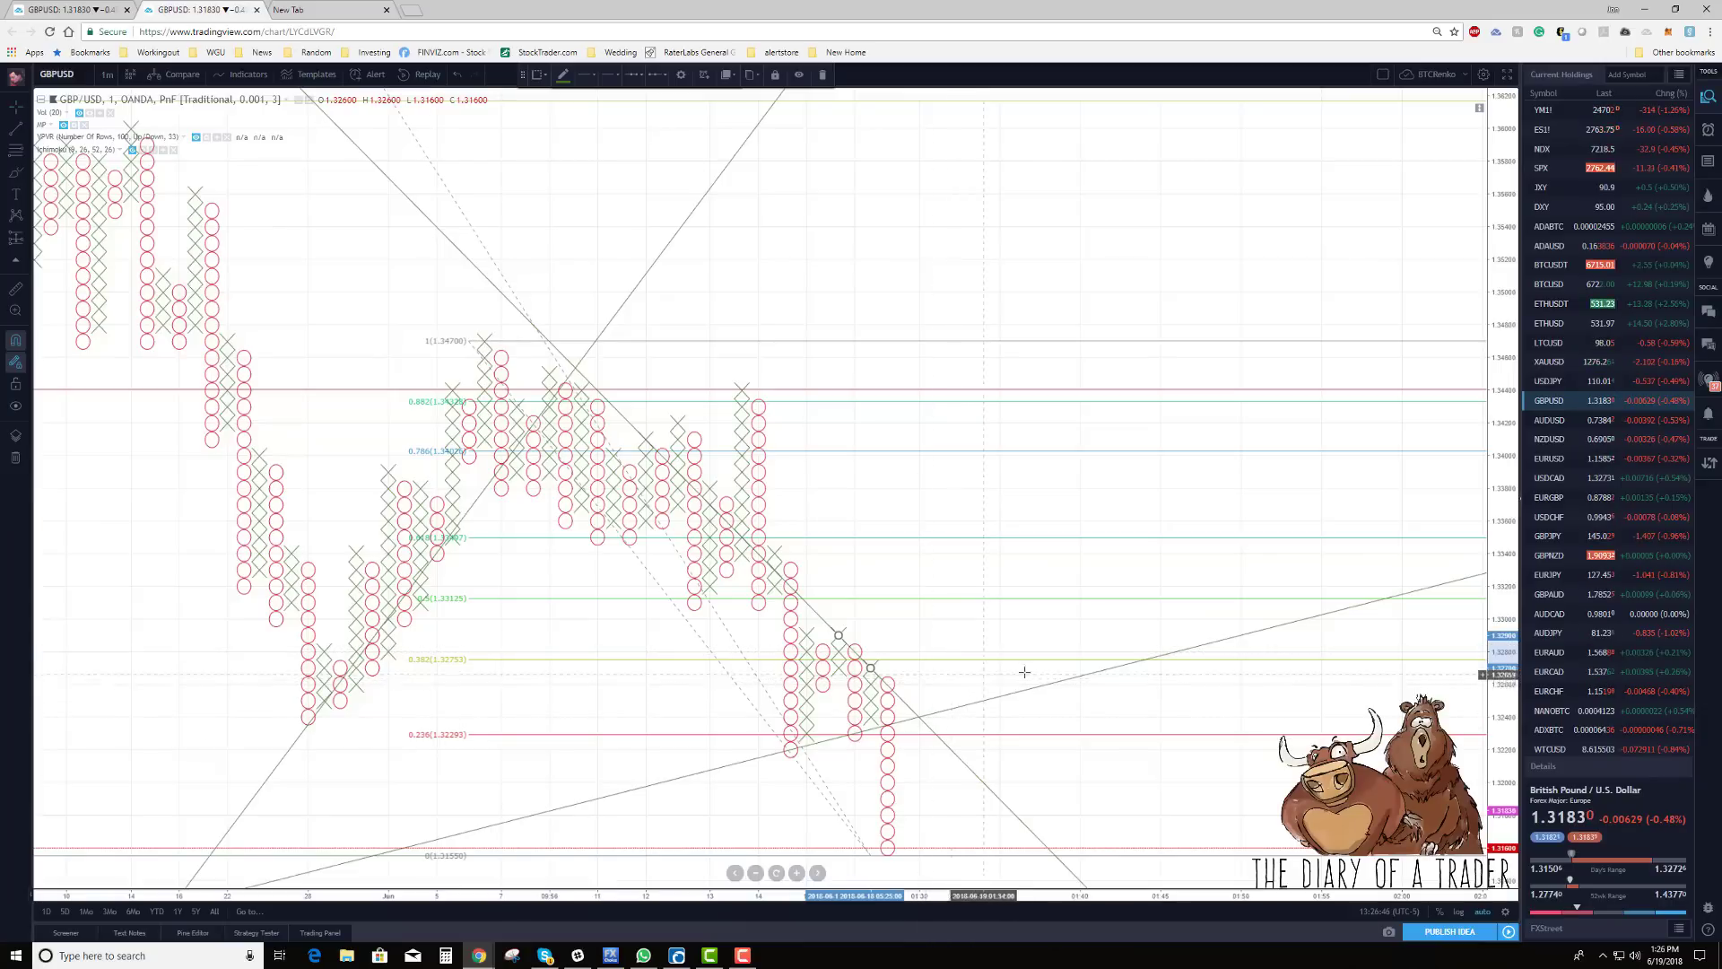
{"action": "scroll", "coordinate": [1024, 672], "scroll_direction": "down", "scroll_amount": 3}
{"action": "scroll", "coordinate": [596, 719], "scroll_direction": "down", "scroll_amount": 2}
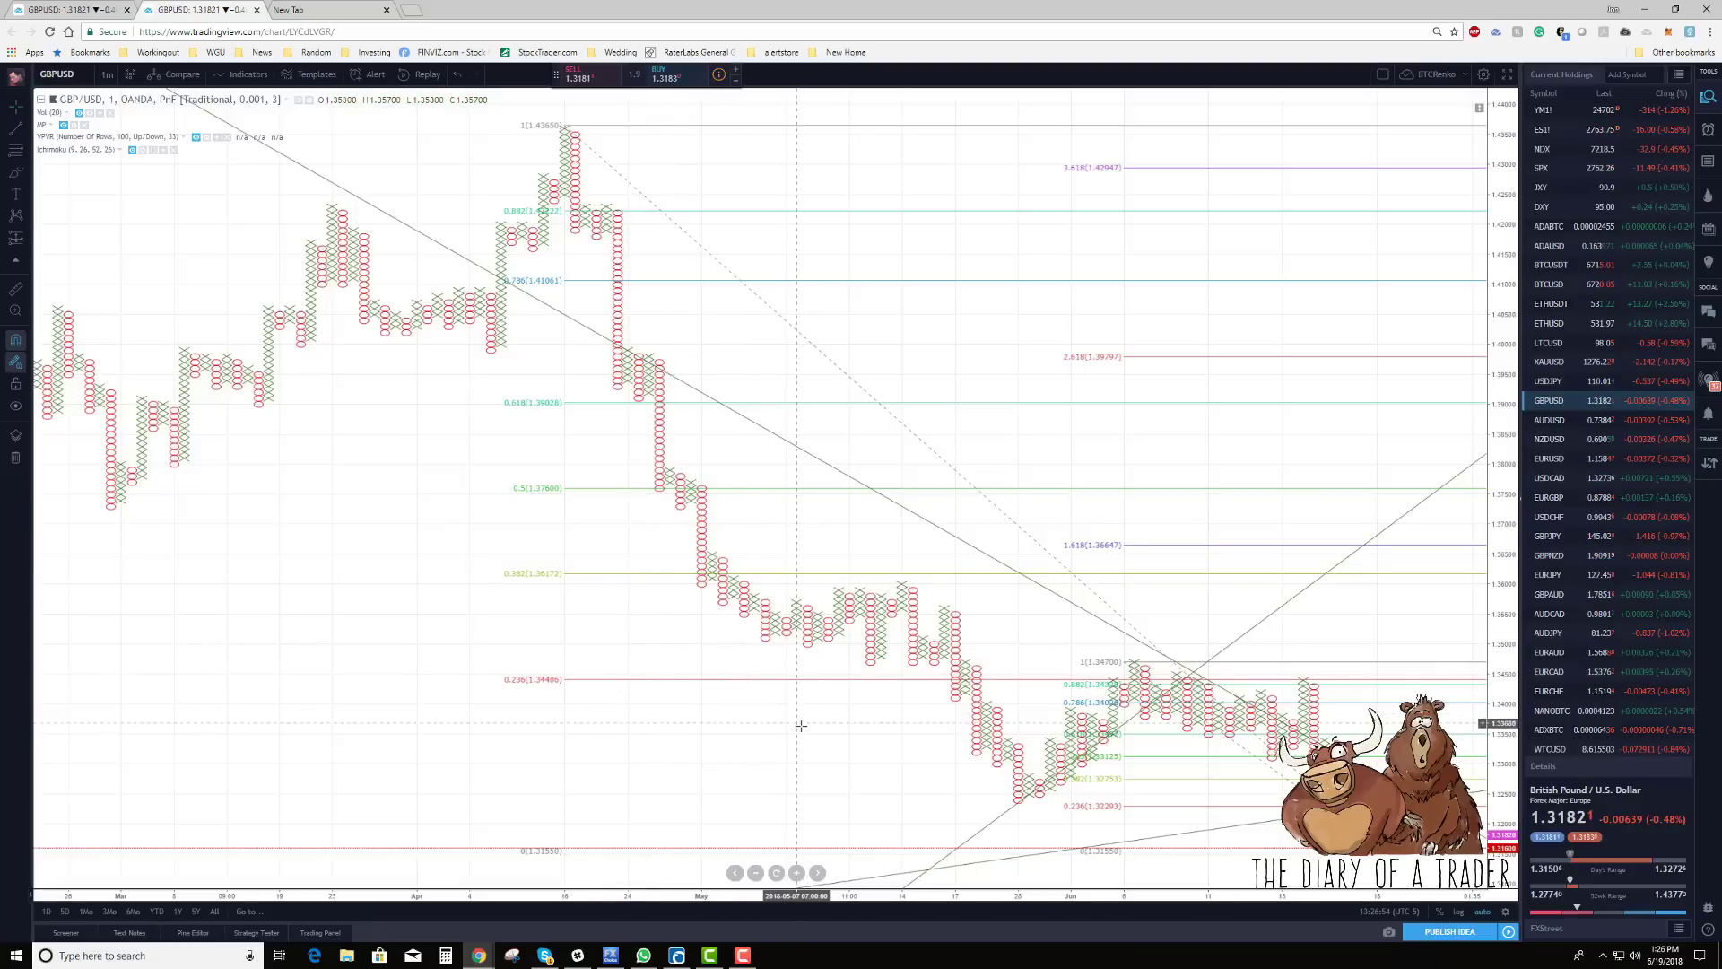
Step: Pan to the latest columns and unhide the VPVR volume profile overlay
{"action": "left_click_drag", "start_coordinate": [814, 730], "coordinate": [336, 734]}
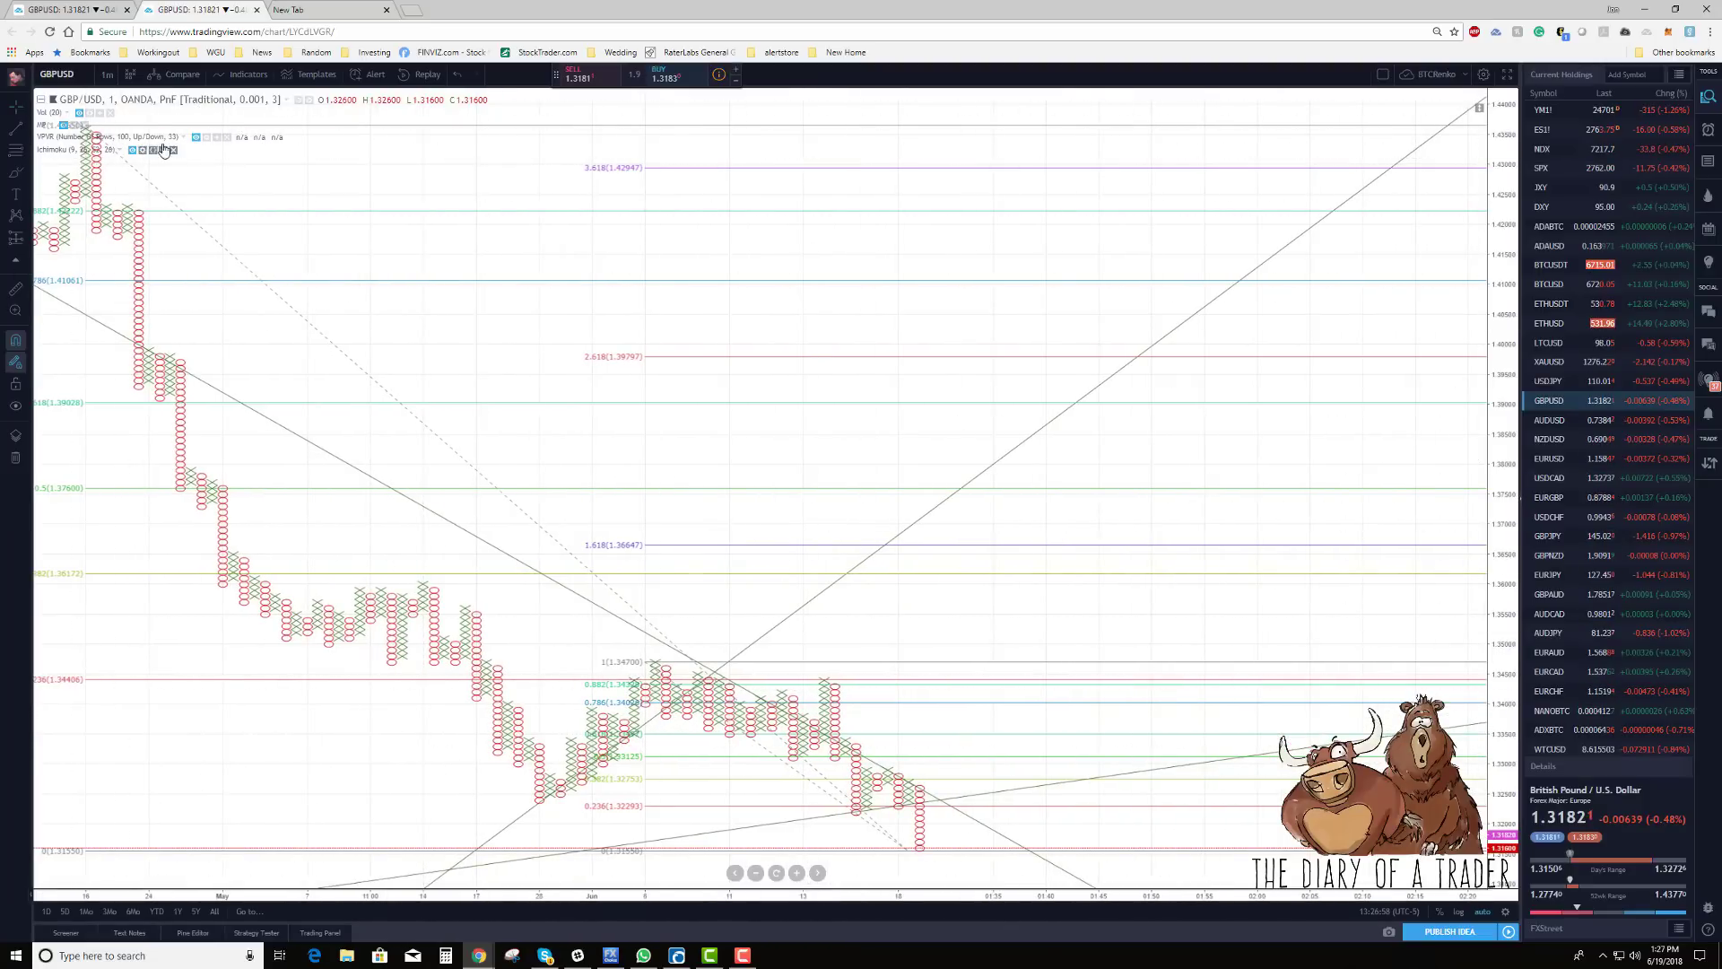
{"action": "left_click", "coordinate": [197, 138]}
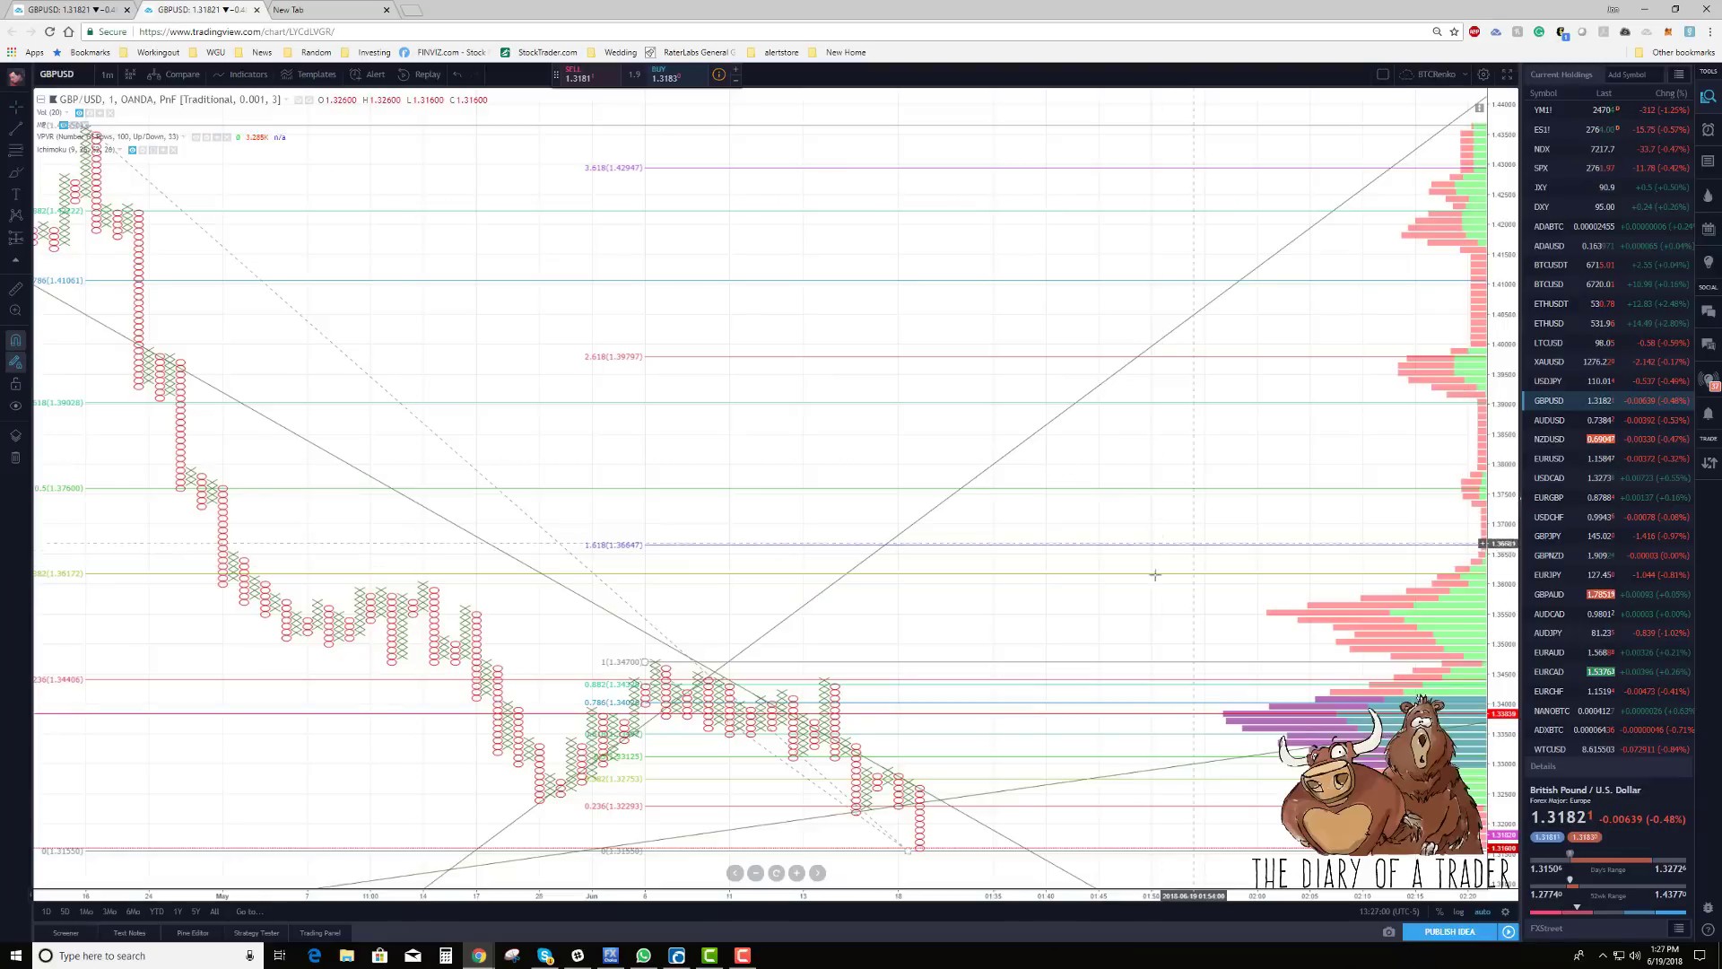